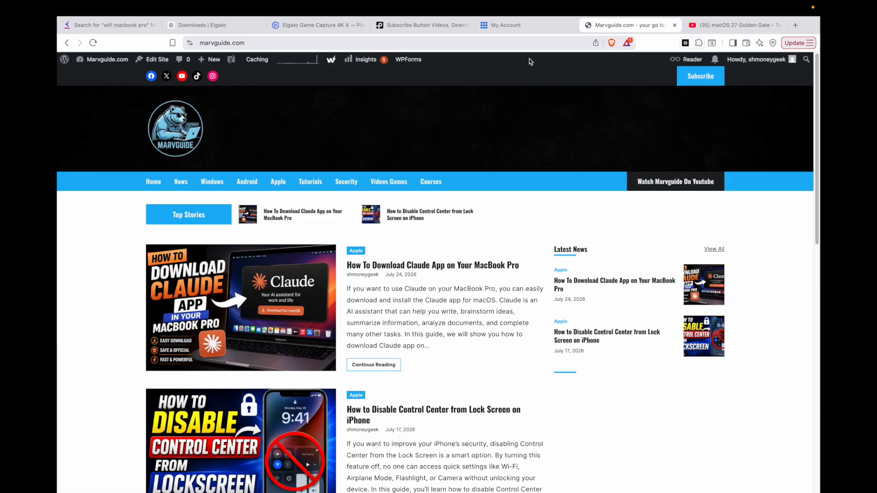
Step: Open the WordPress admin of Marvguide.com from the Bluehost websites list and close the old site tab
key("ctrl+shift+Tab")
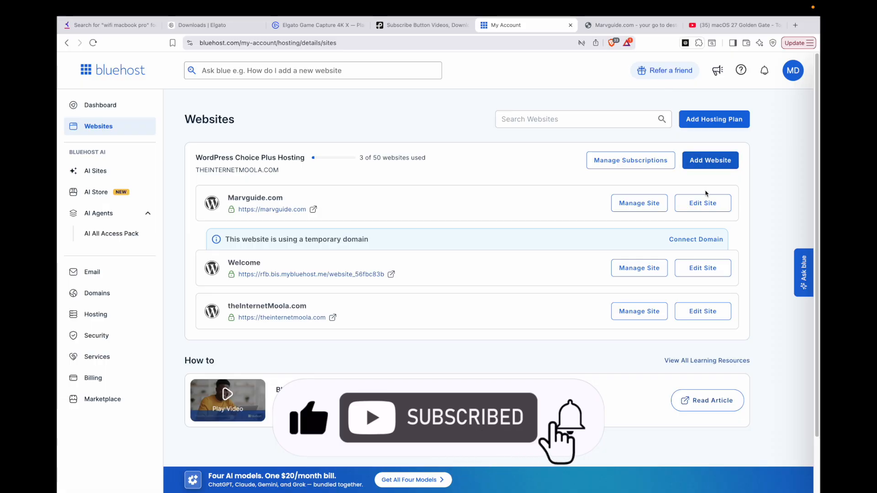
left_click(703, 204)
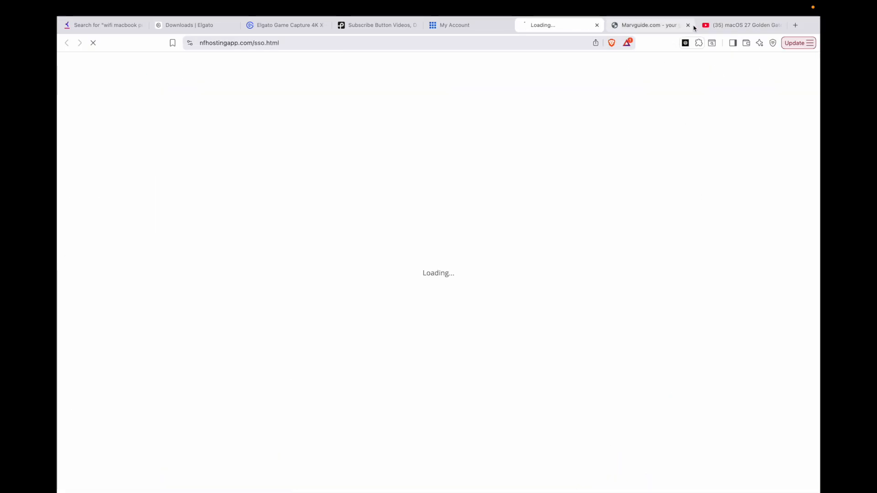
left_click(689, 25)
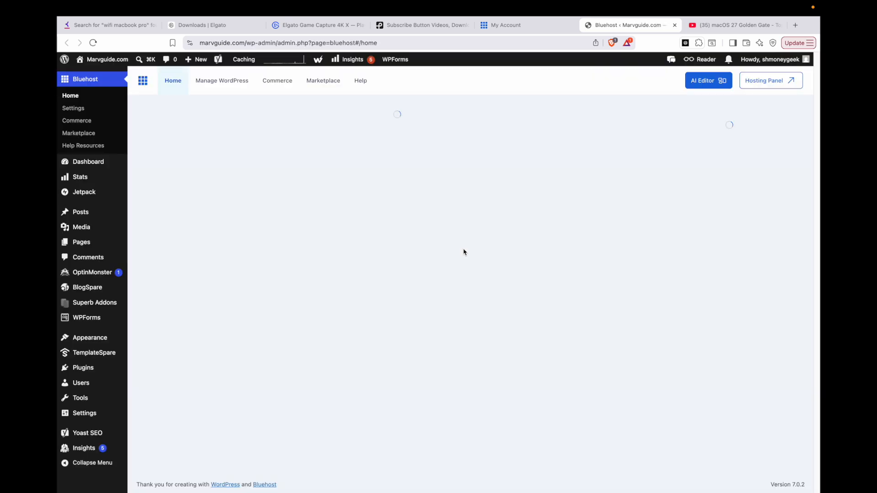
Step: Open the list of all pages and look over the site's existing pages
mouse_move(124, 246)
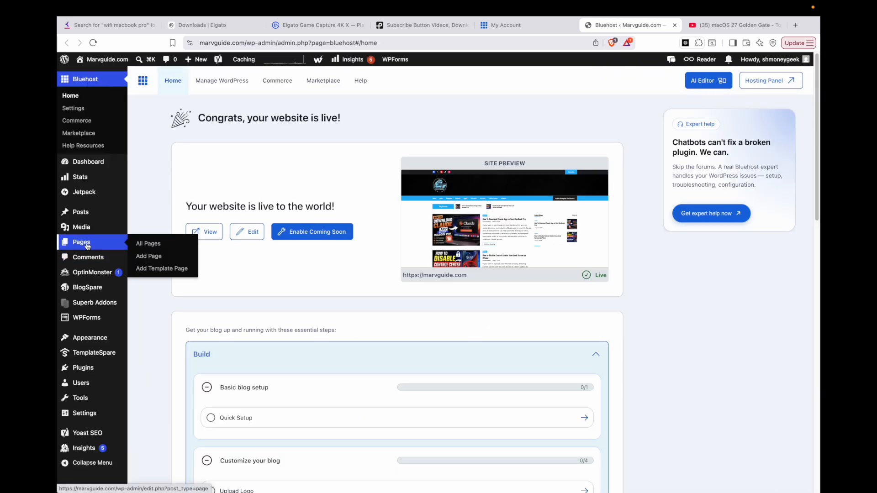
left_click(153, 245)
scroll(411, 363, "down", 3)
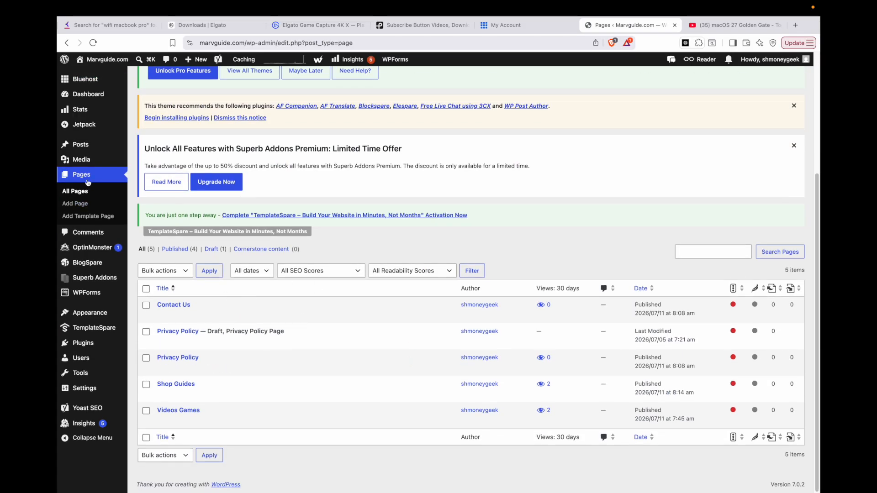
mouse_move(243, 304)
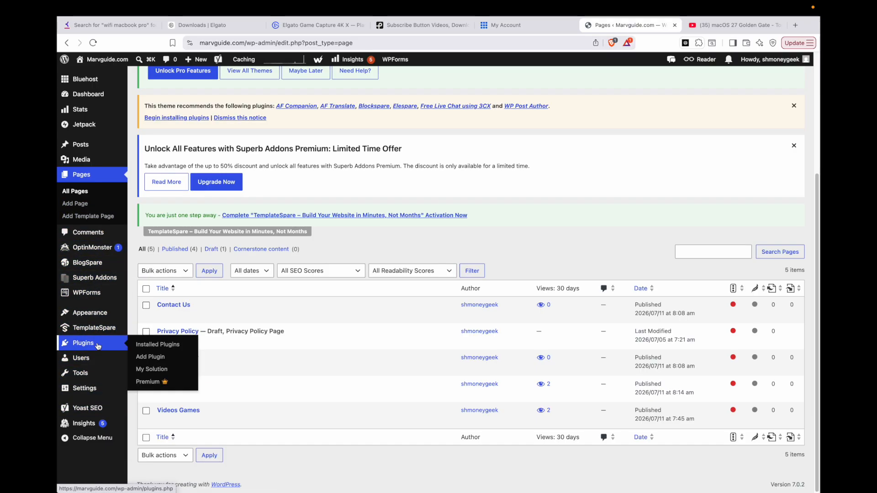
Step: Open the site's themes and look through all the installed ones
mouse_move(98, 320)
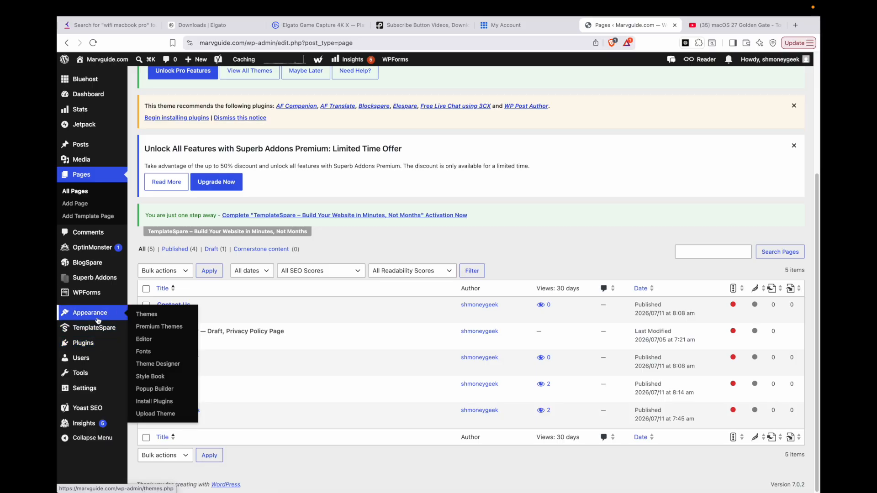
left_click(146, 315)
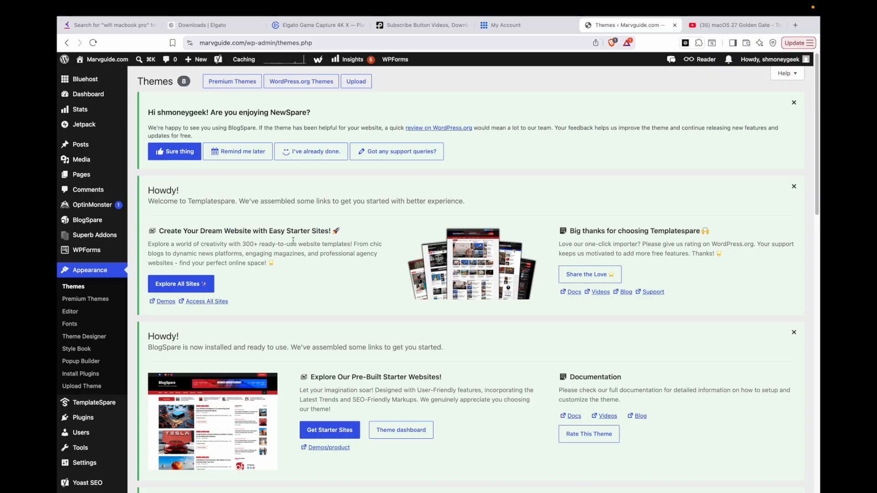
scroll(315, 291, "down", 5)
scroll(299, 288, "down", 4)
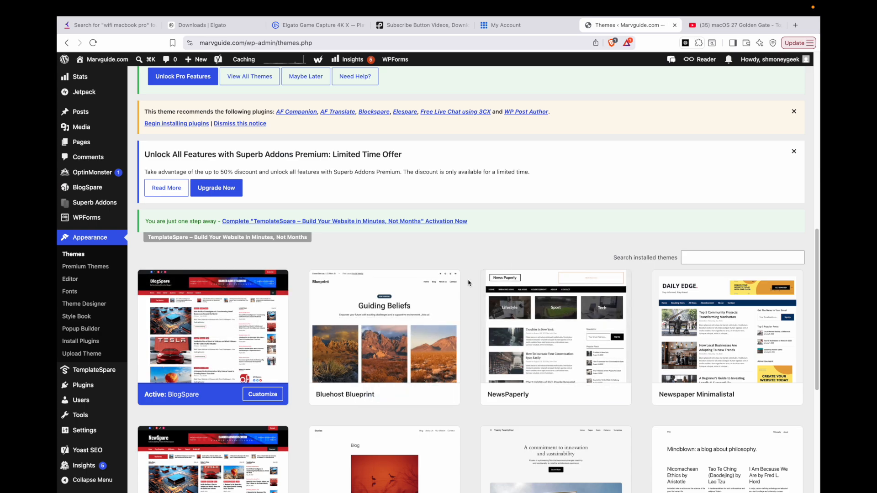
scroll(467, 280, "down", 2)
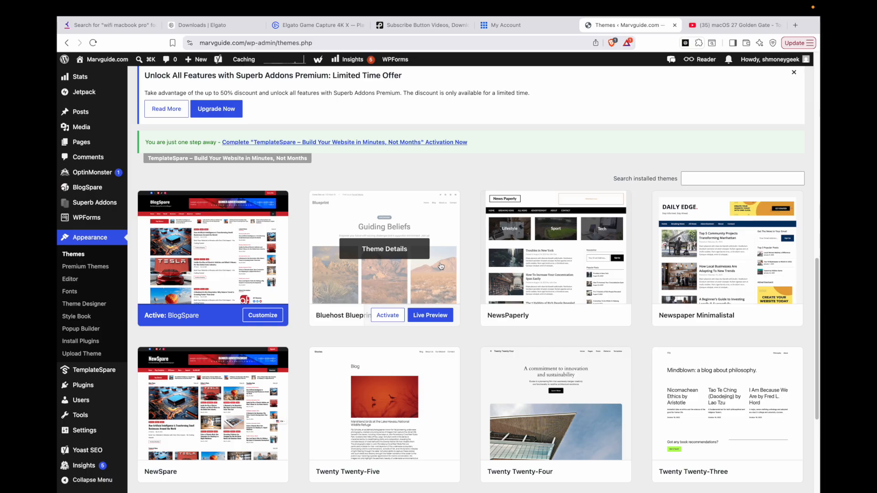
scroll(503, 297, "down", 5)
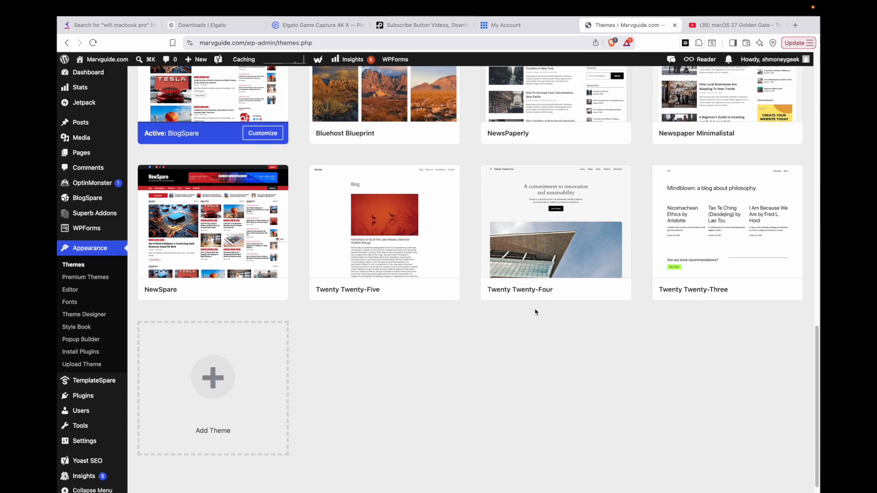
Step: Browse the premium themes offered in the Bluehost Marketplace
scroll(536, 312, "up", 6)
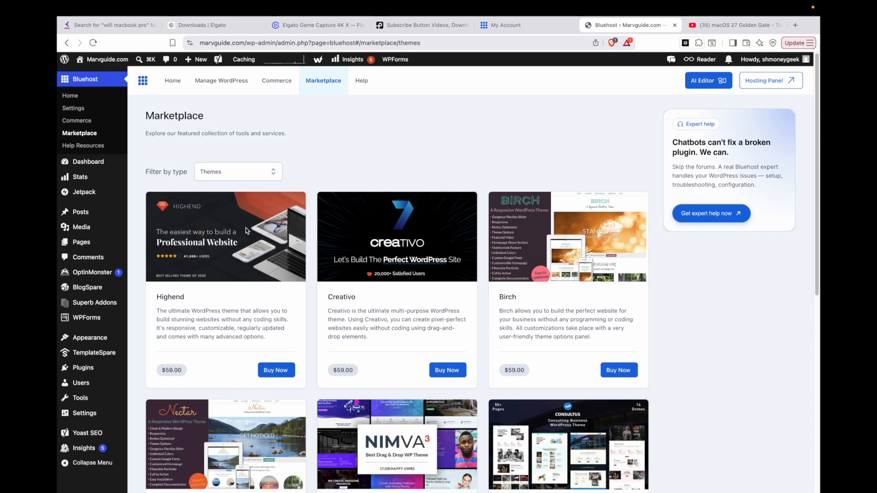
scroll(104, 256, "down", 5)
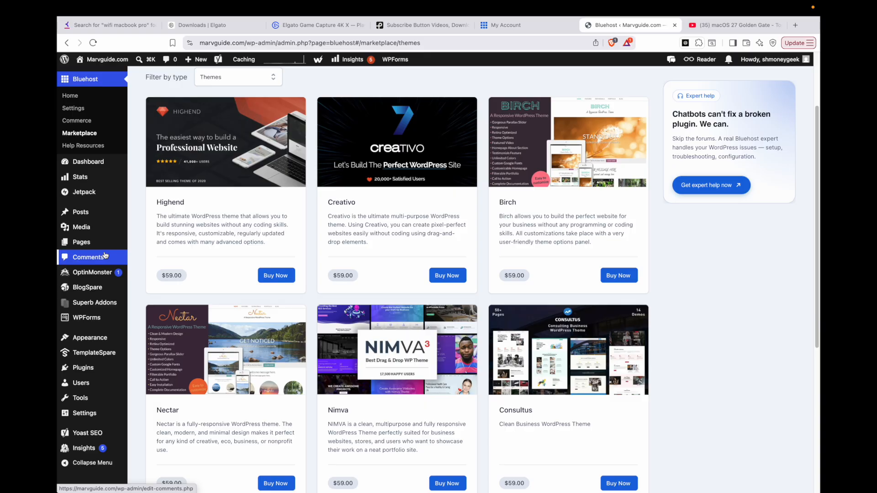
scroll(103, 246, "up", 10)
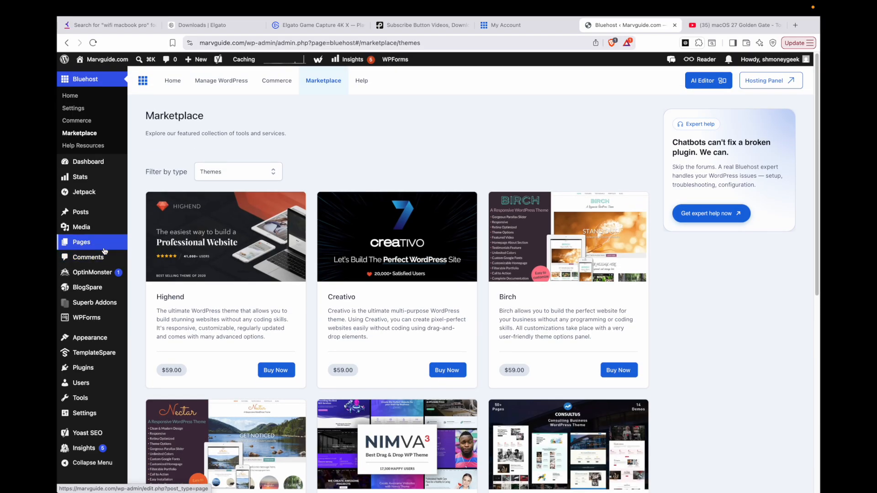
Step: Open the posts list, return to the pages list and add a new page
left_click(98, 216)
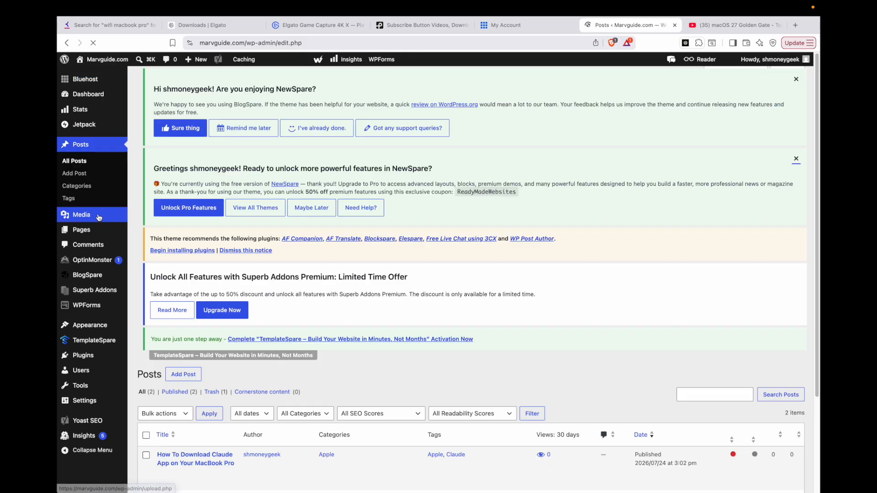
mouse_move(84, 235)
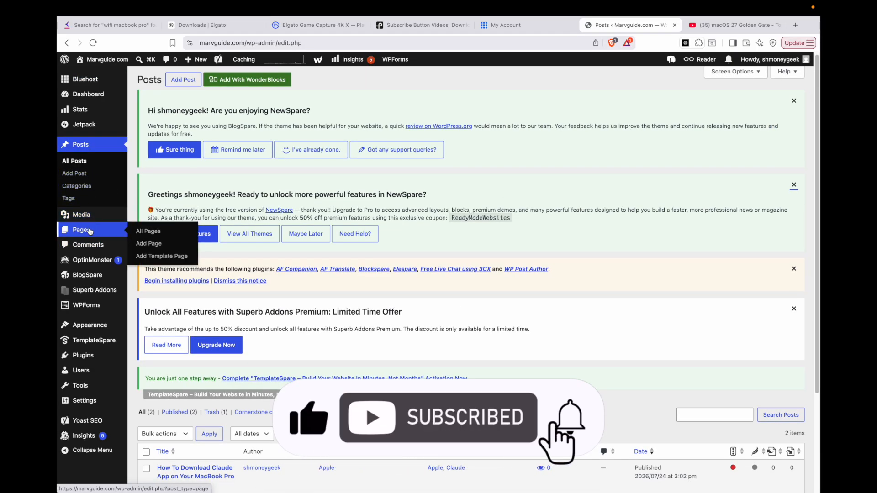
left_click(92, 230)
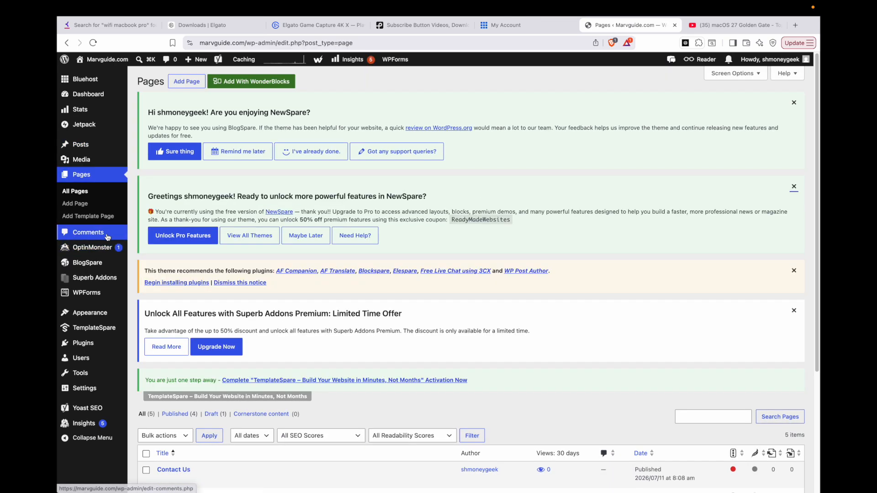
left_click(93, 209)
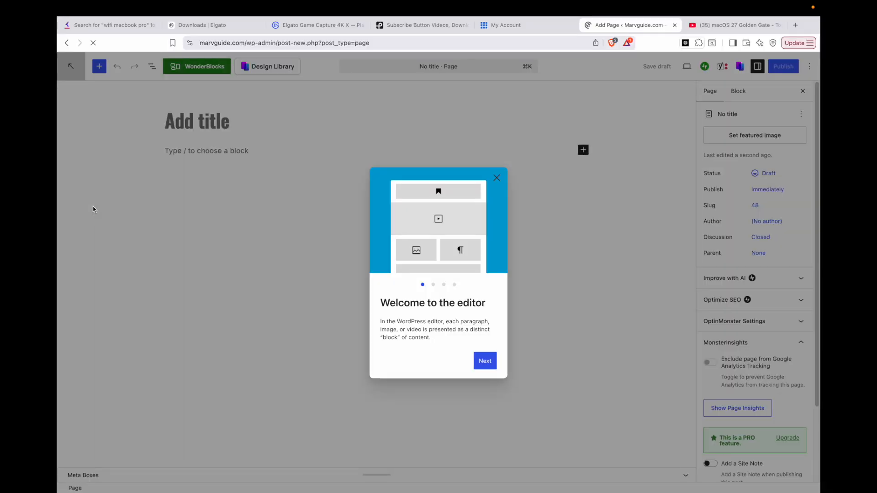
Step: Go through the editor's welcome guide to its end and place the cursor in the new page's title
left_click(490, 362)
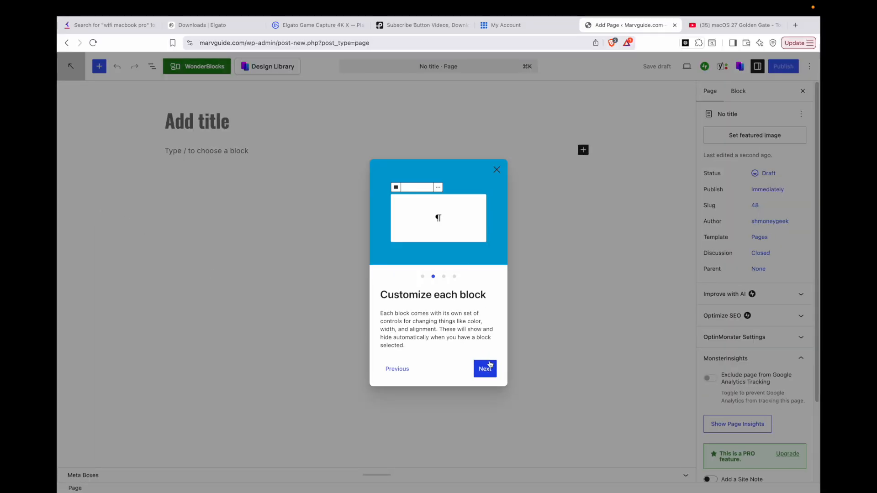
left_click(489, 364)
left_click(488, 364)
left_click(488, 365)
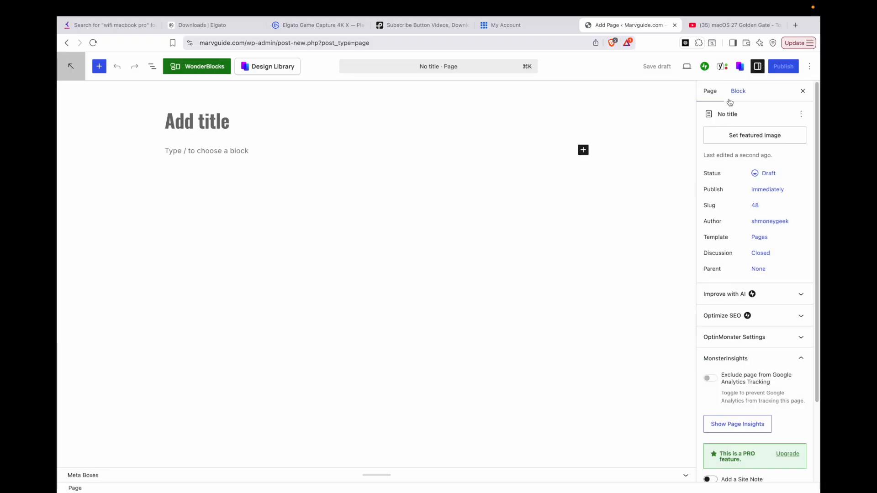
left_click(425, 68)
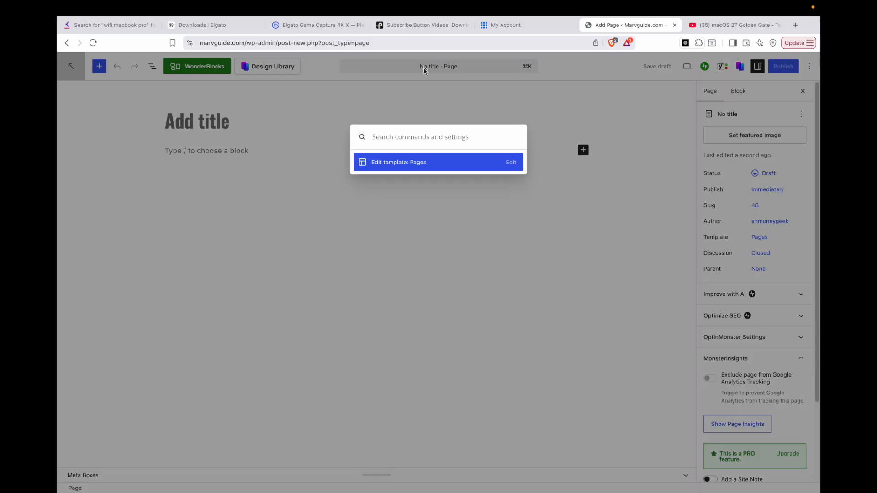
left_click(258, 117)
left_click(207, 124)
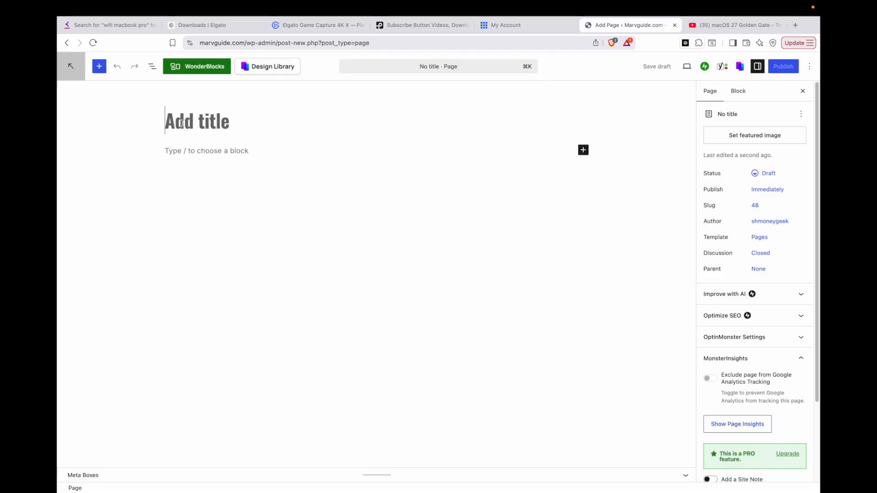
Step: Load marvguide.com in a new browser tab and move that tab directly after the page editor's tab
left_click(528, 25)
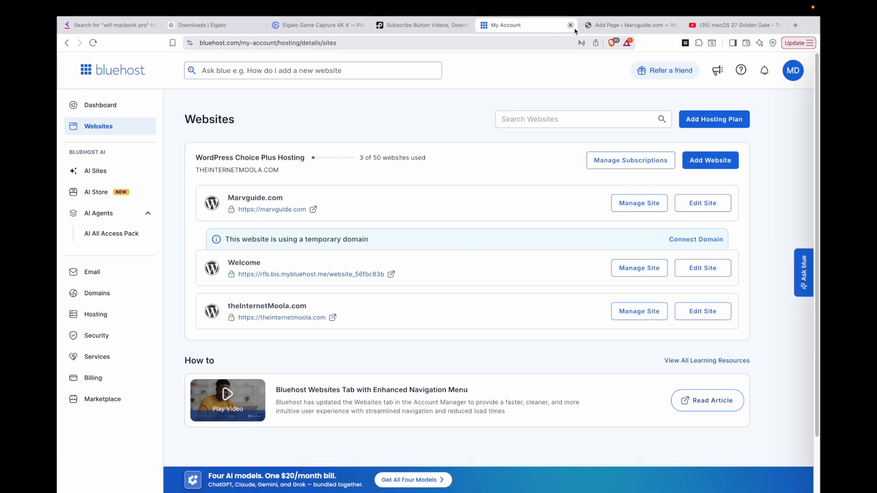
left_click(796, 26)
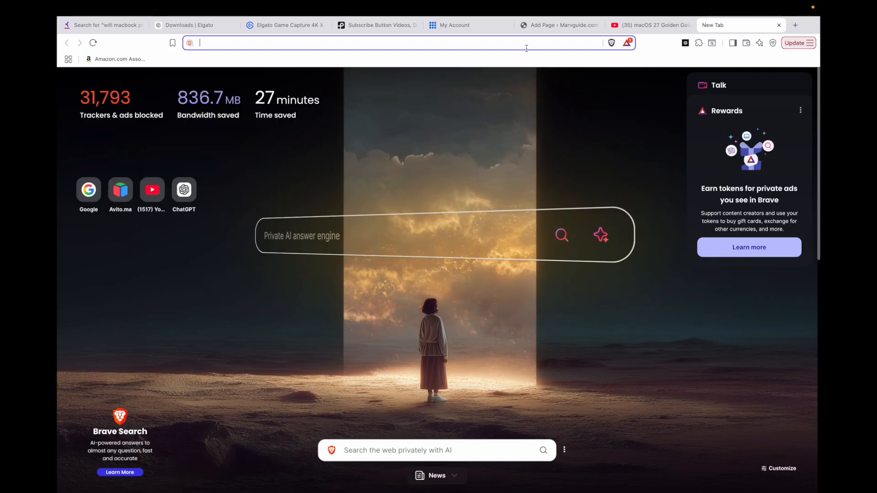
type("marvguide.com")
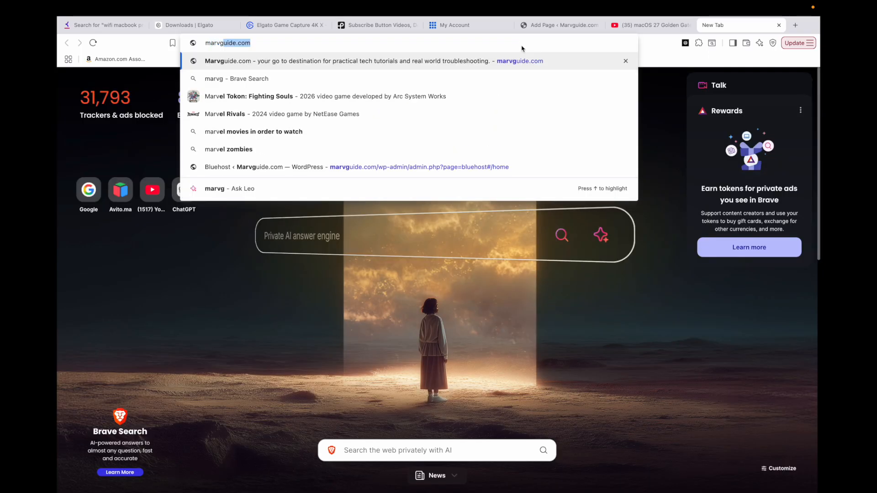
key("Return")
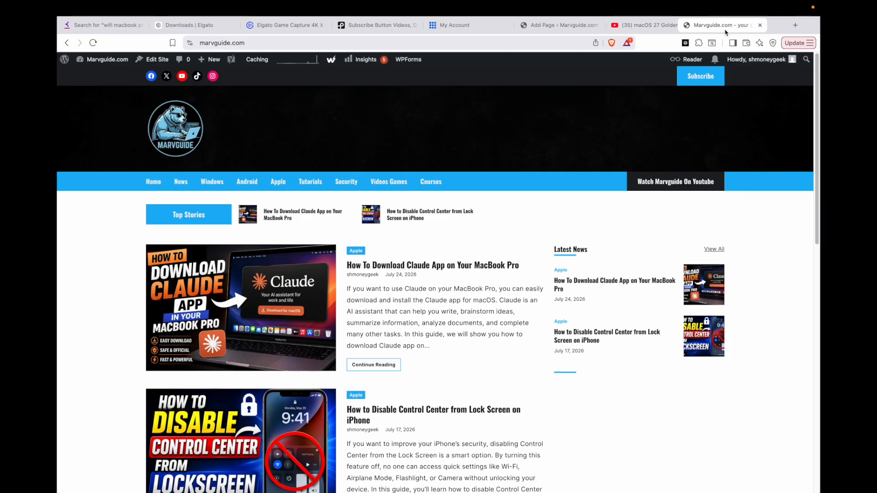
left_click_drag(726, 28, 651, 26)
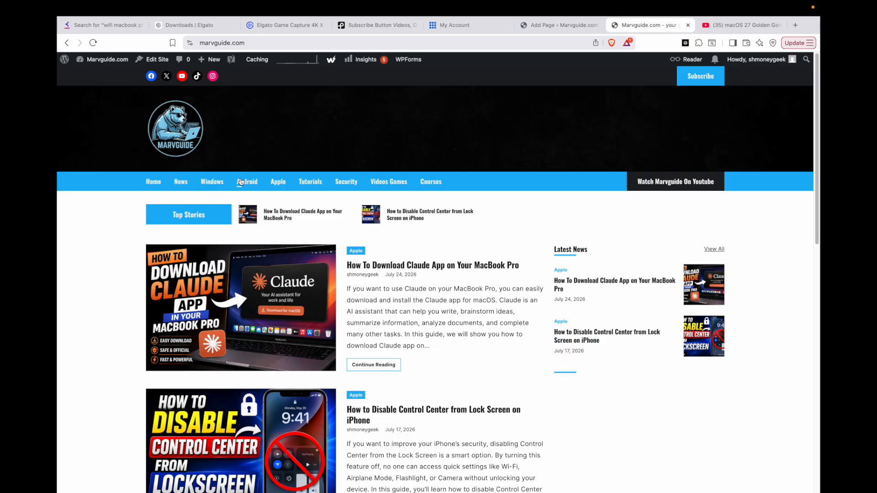
Step: Compare the empty page editor with the live site's navigation menu and open its News link
left_click(546, 28)
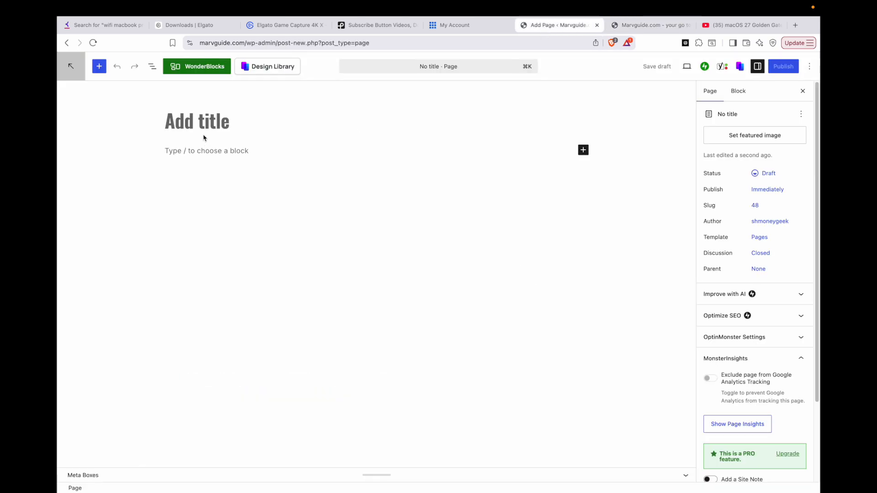
left_click(637, 29)
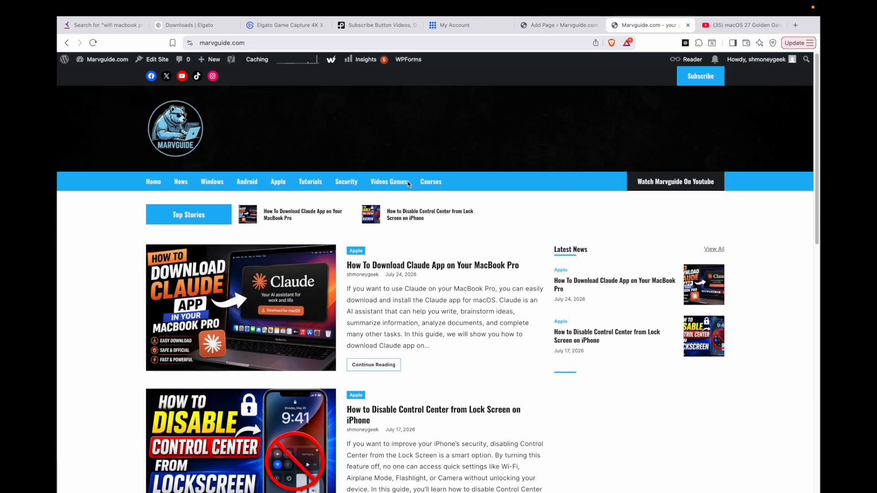
left_click(181, 182)
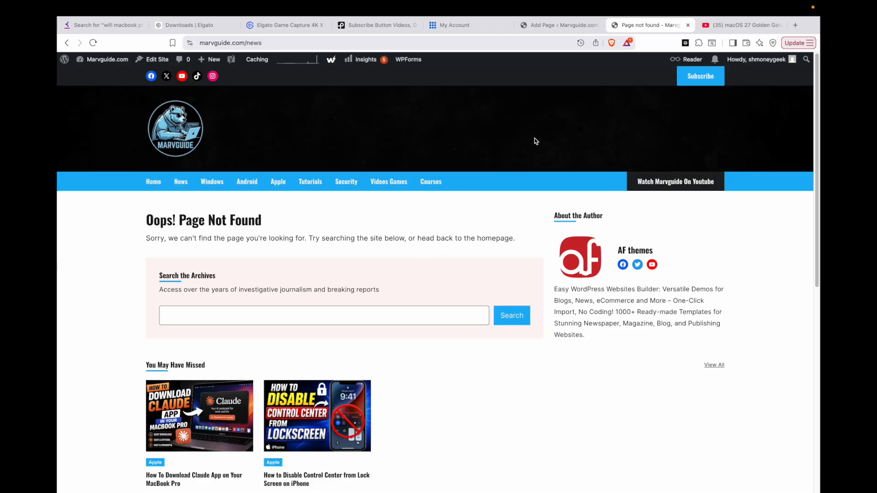
Step: Return to the page editor and title the new page "News"
left_click(569, 25)
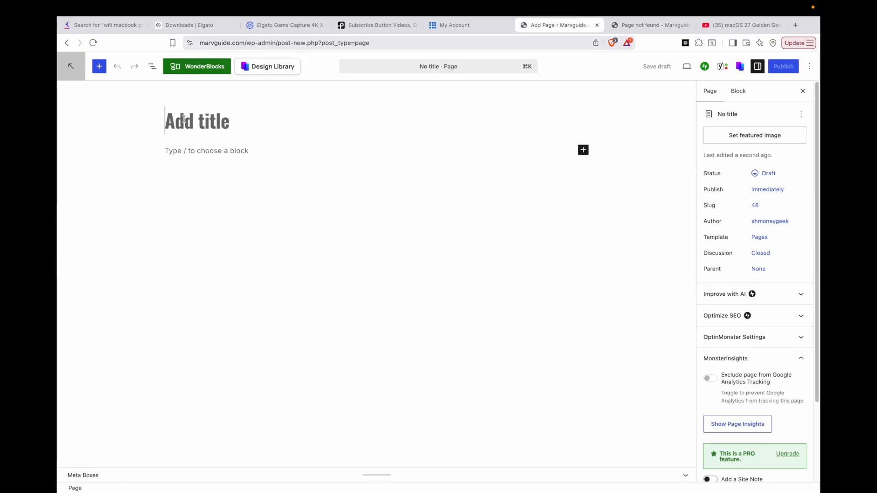
type("News")
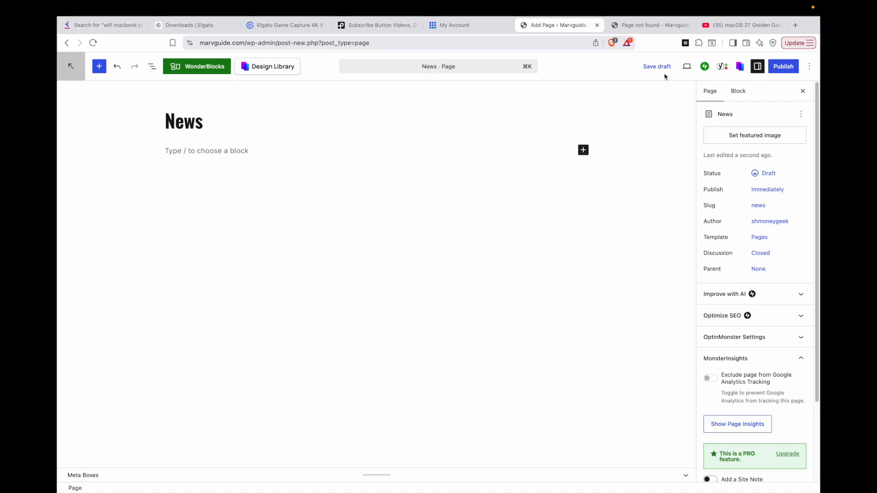
Step: Review the News page's settings, including its status, author and template options, leaving them as they are
scroll(755, 227, "down", 3)
scroll(755, 228, "up", 5)
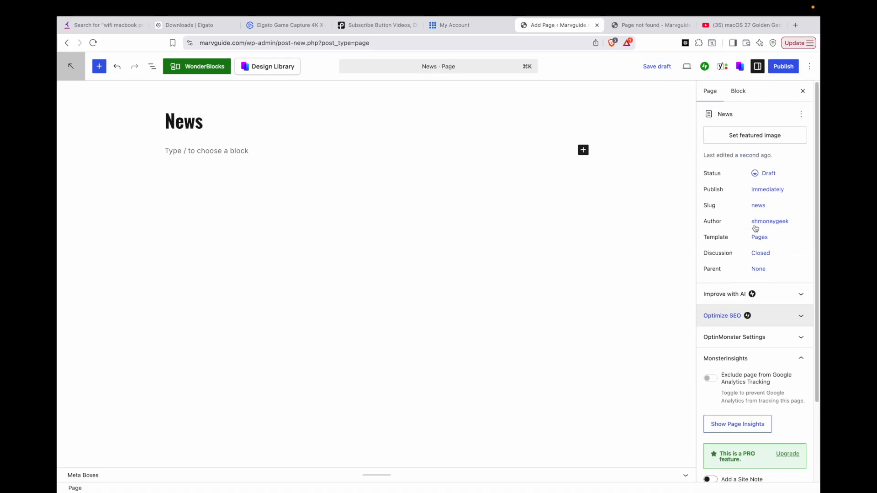
scroll(758, 230, "down", 6)
scroll(764, 235, "up", 2)
scroll(763, 234, "up", 3)
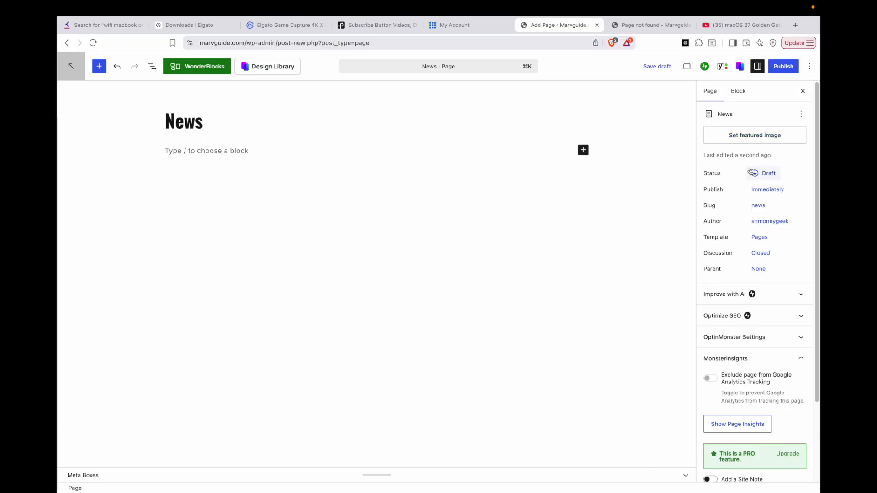
left_click(777, 221)
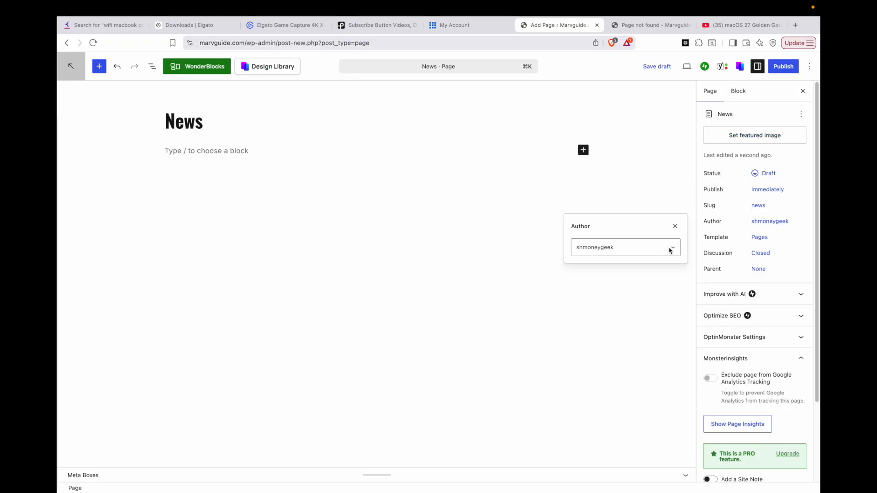
left_click(671, 250)
left_click(671, 247)
left_click(675, 227)
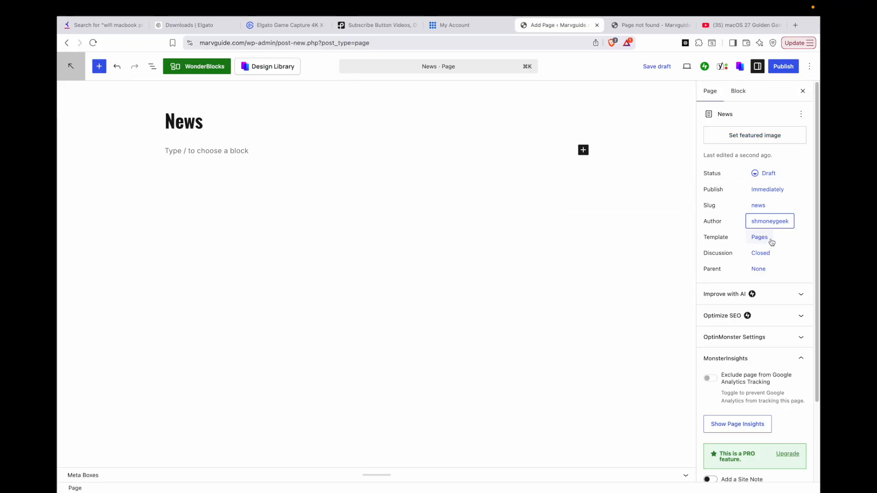
left_click(772, 242)
left_click(792, 250)
left_click(791, 250)
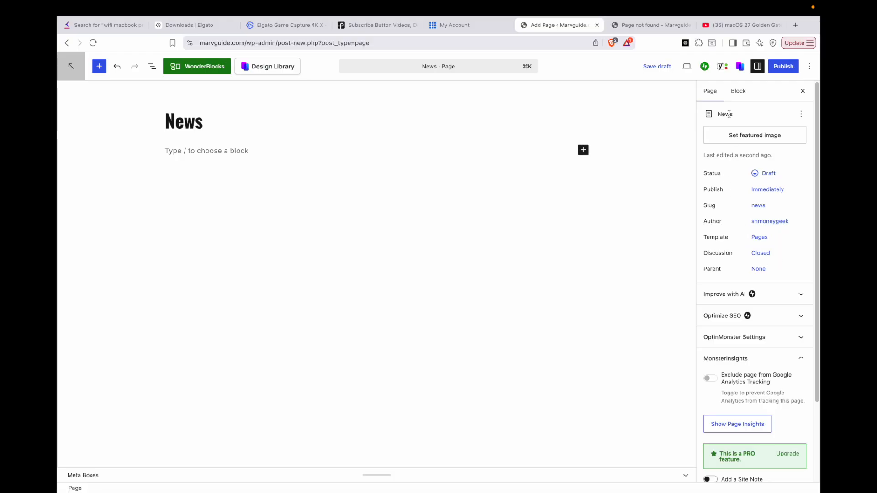
Step: Open the pre-publish checks for the News page and examine its Yoast SEO keyphrase and SEO analysis sections
left_click(794, 67)
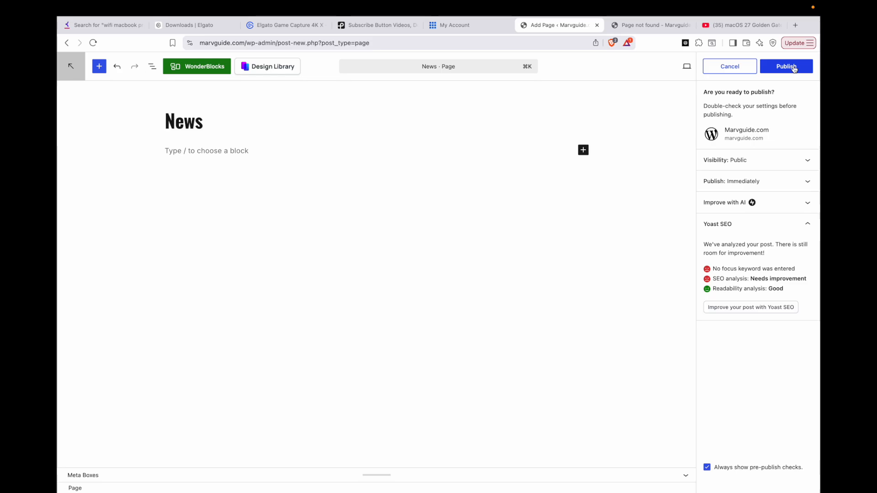
left_click(761, 309)
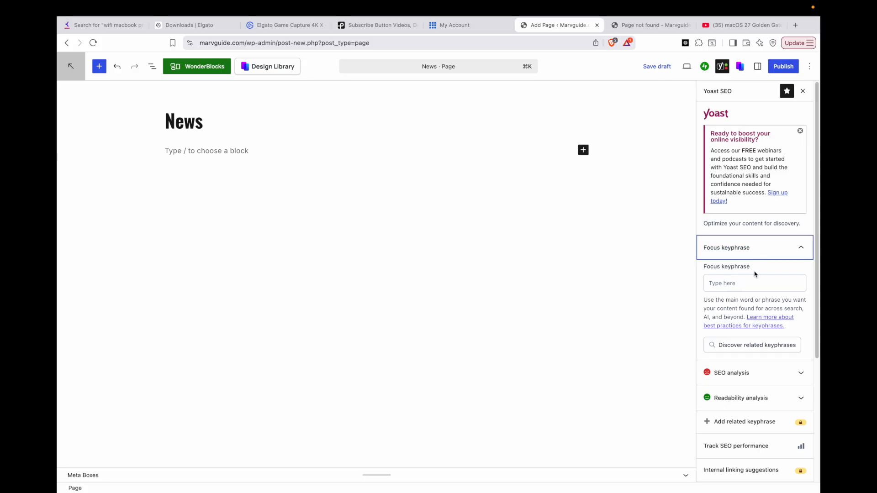
left_click(760, 372)
left_click(763, 377)
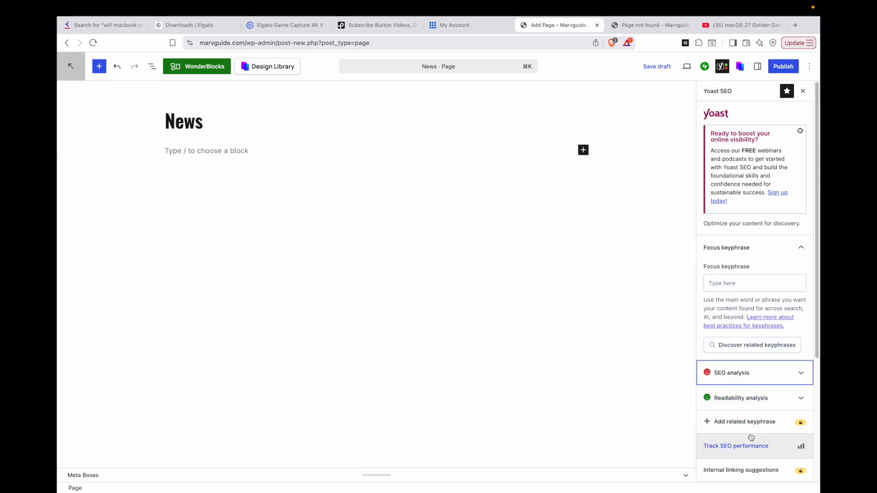
scroll(762, 419, "down", 4)
scroll(762, 419, "up", 4)
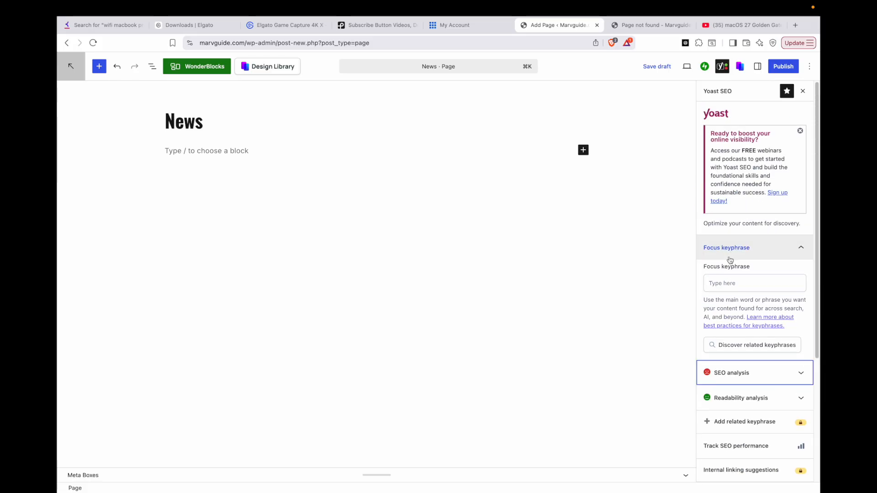
Step: Publish the News page and open it on the live site
left_click(780, 68)
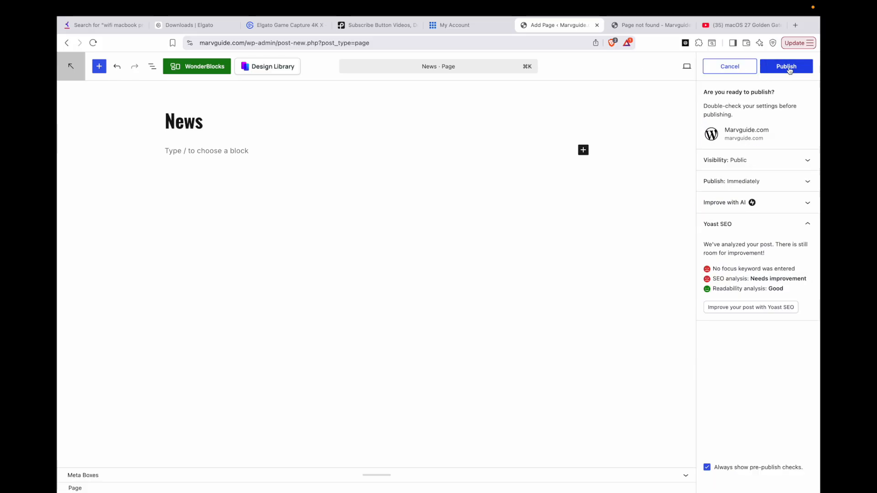
left_click(787, 67)
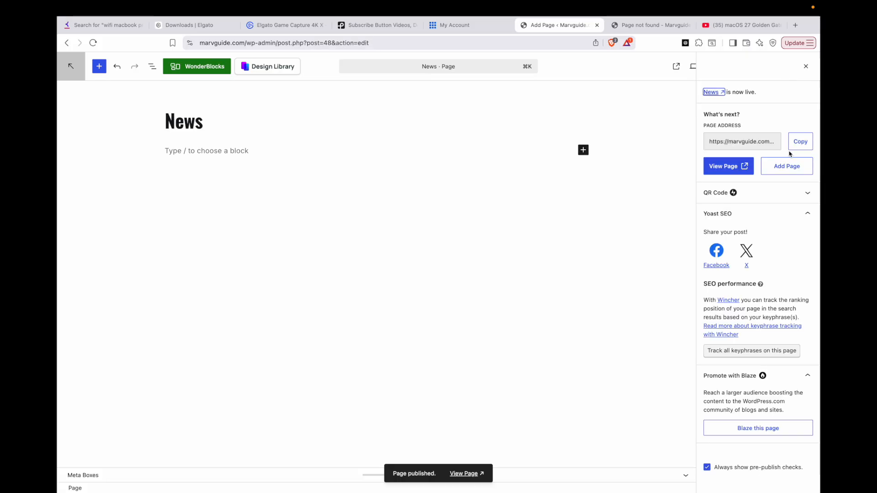
left_click(729, 168)
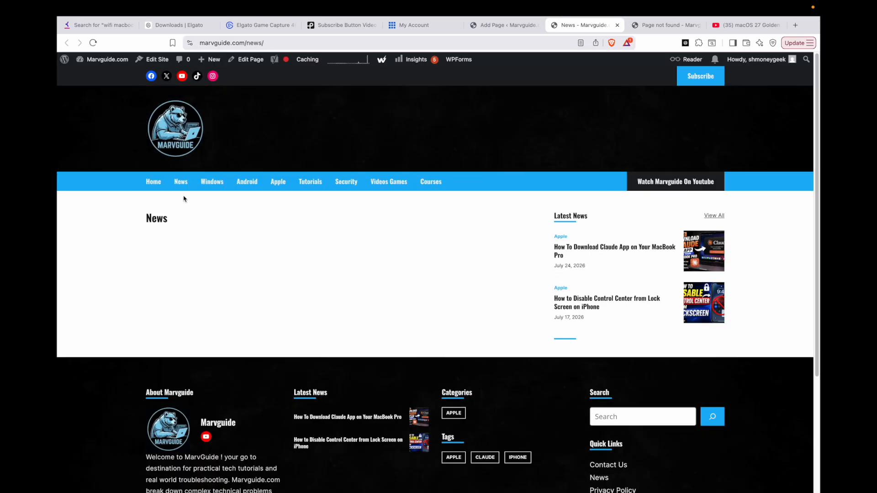
Step: Copy the web address of the live News page
left_click(237, 43)
right_click(238, 43)
left_click(257, 102)
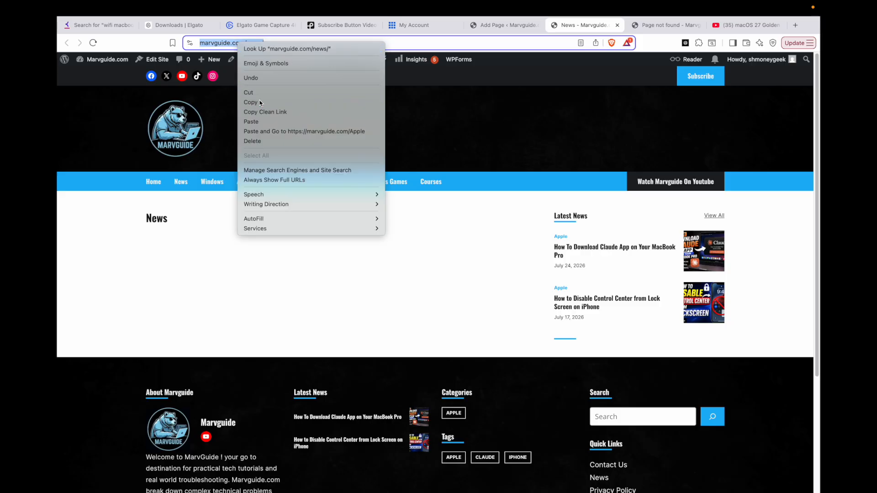
left_click(275, 226)
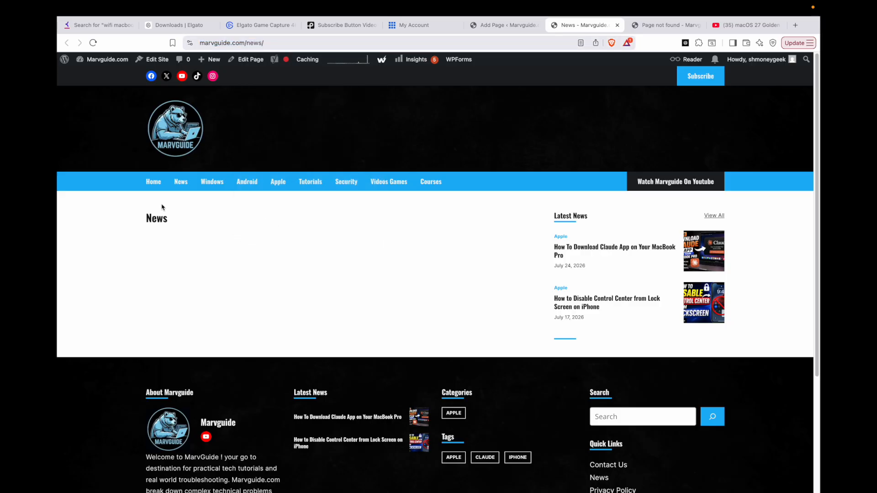
Step: Test the News and Windows links in the live site's navigation menu, ending on the News page
left_click(181, 185)
left_click(182, 185)
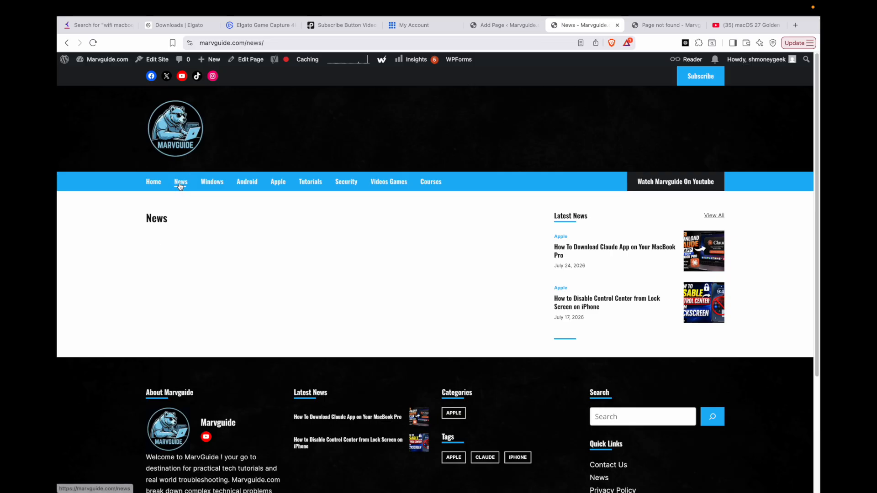
left_click(181, 184)
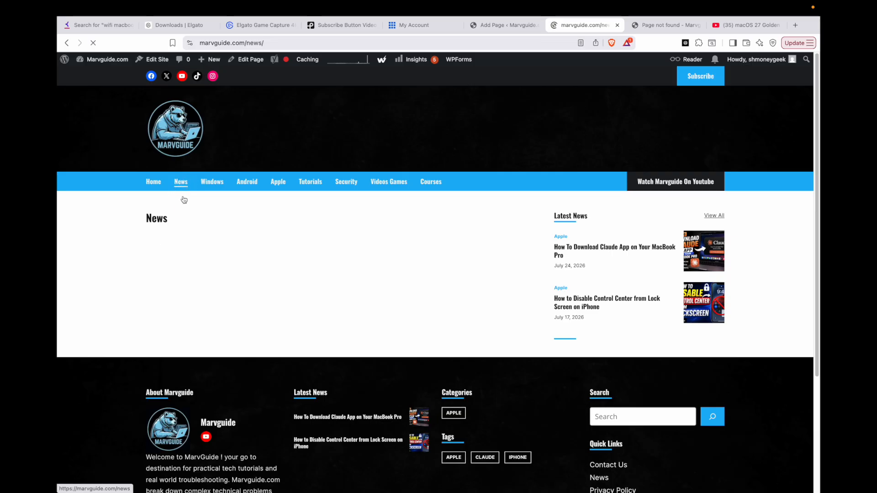
left_click(211, 183)
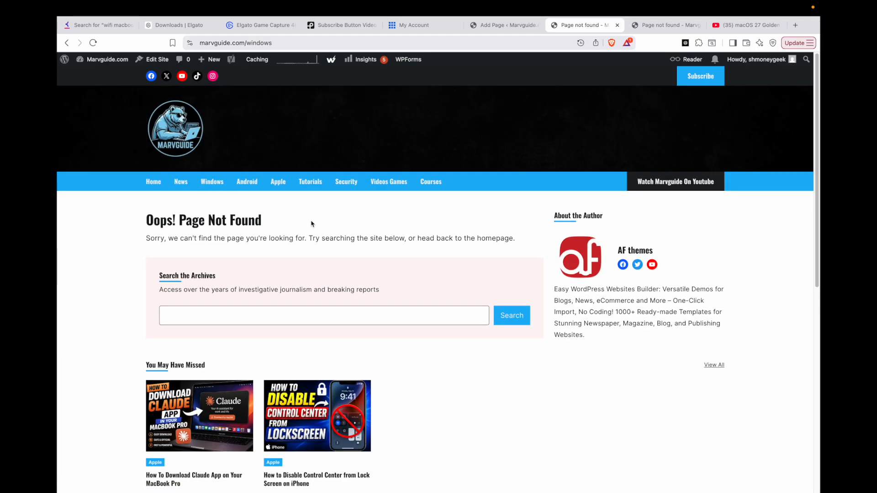
left_click(182, 183)
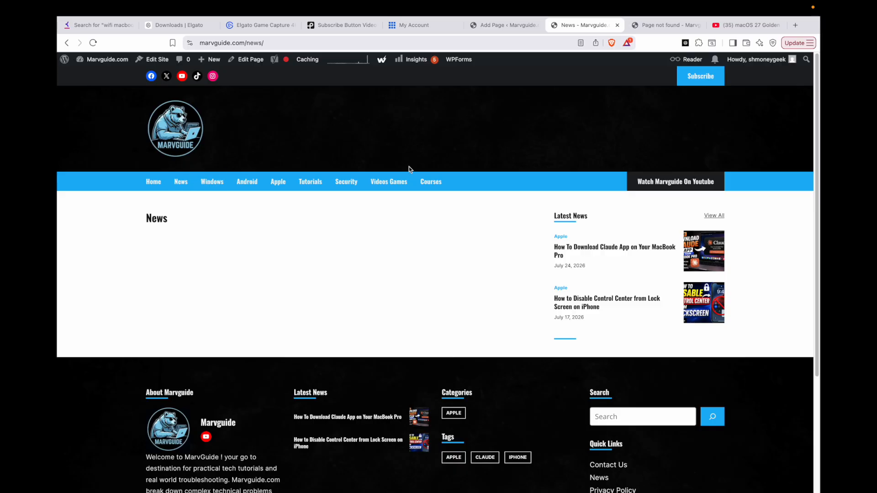
Step: Go from the News page editor back to the list of pages and start a new page
left_click(494, 29)
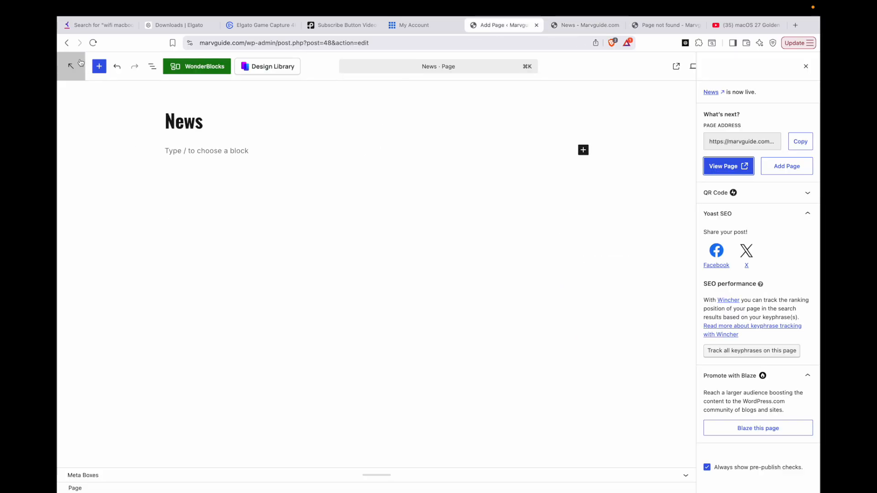
left_click(67, 43)
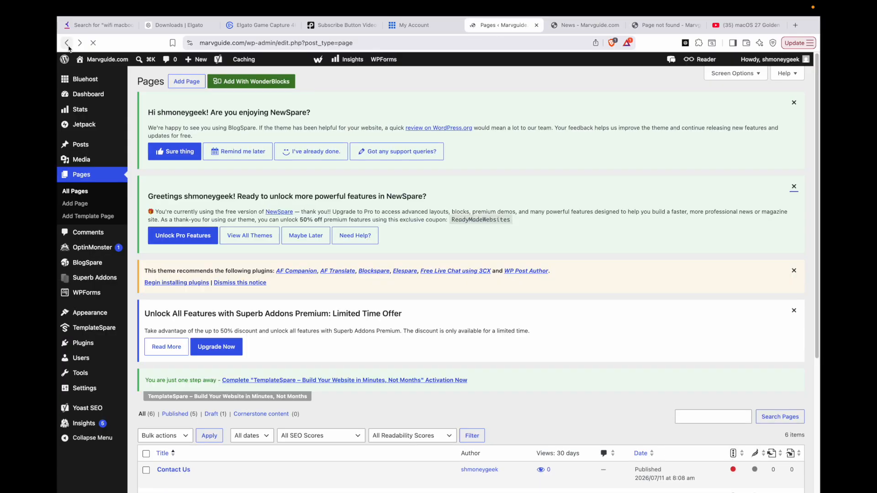
scroll(88, 213, "down", 2)
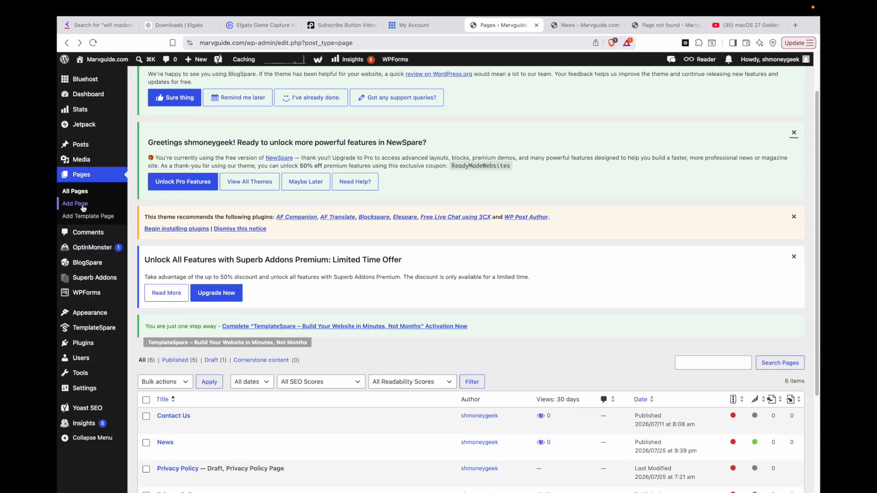
left_click(83, 205)
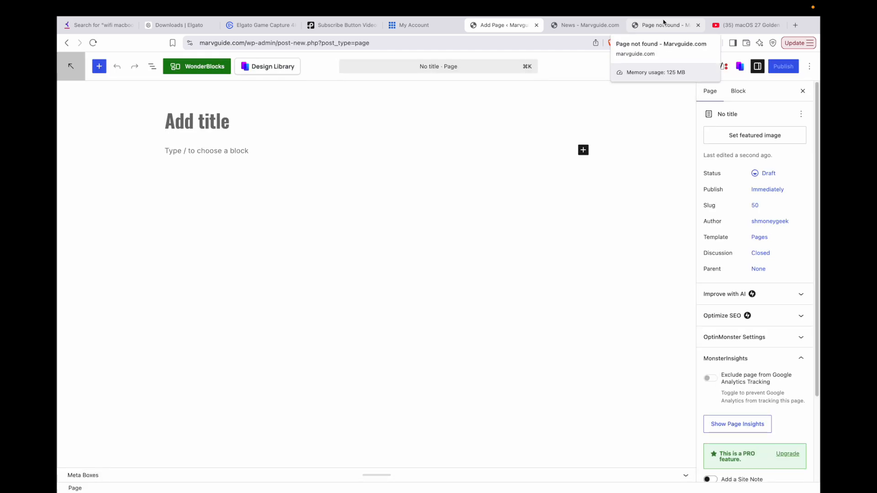
Step: Check the live site's navigation menu for the next name and title the new page "Windows"
left_click(596, 13)
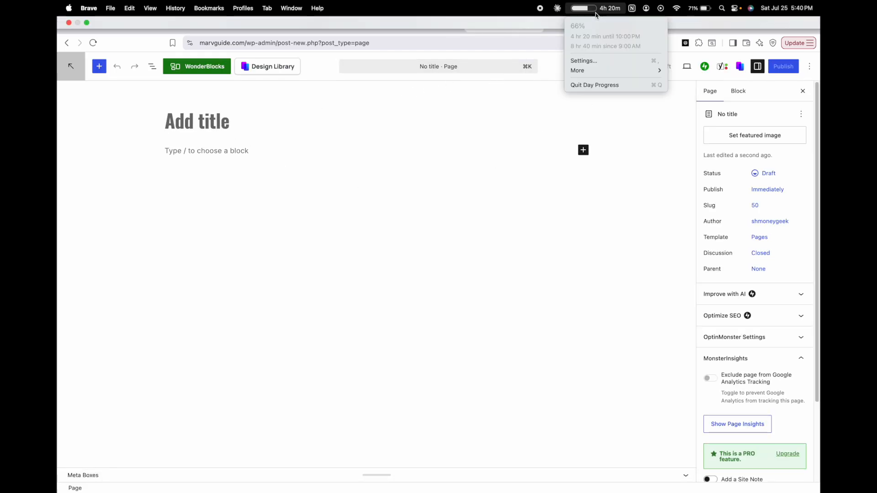
left_click(521, 124)
left_click(574, 30)
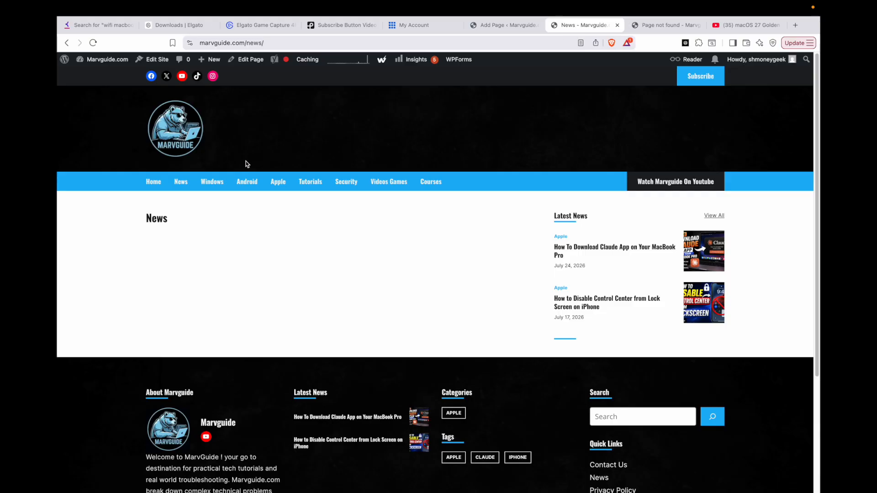
left_click(494, 26)
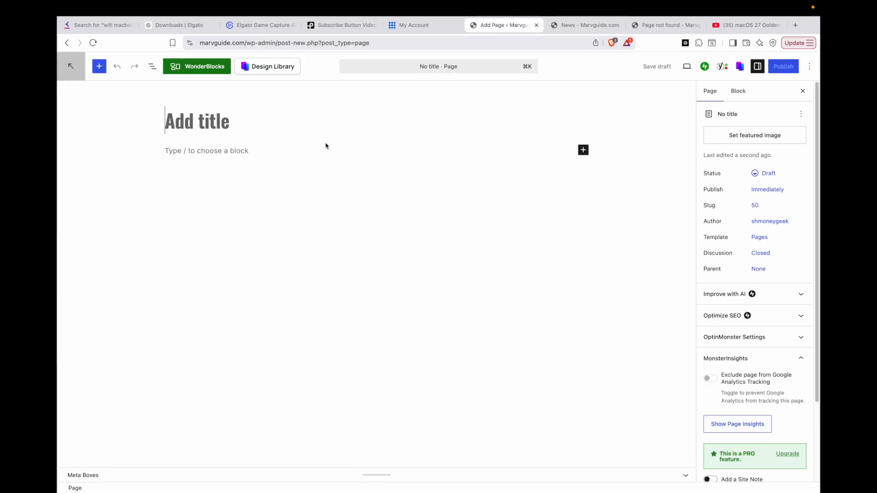
type("Windows")
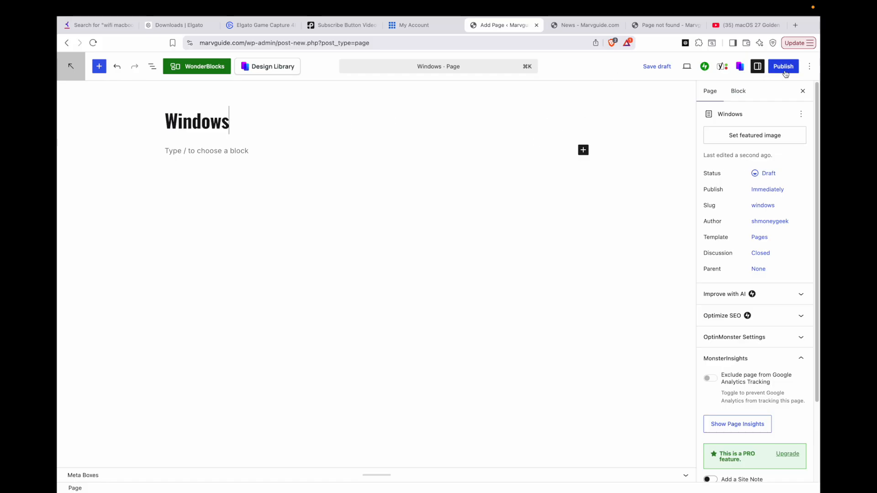
Step: Open the live site's Windows link in the page-not-found tab, reload it and compare it with the News page
left_click(672, 25)
left_click(218, 185)
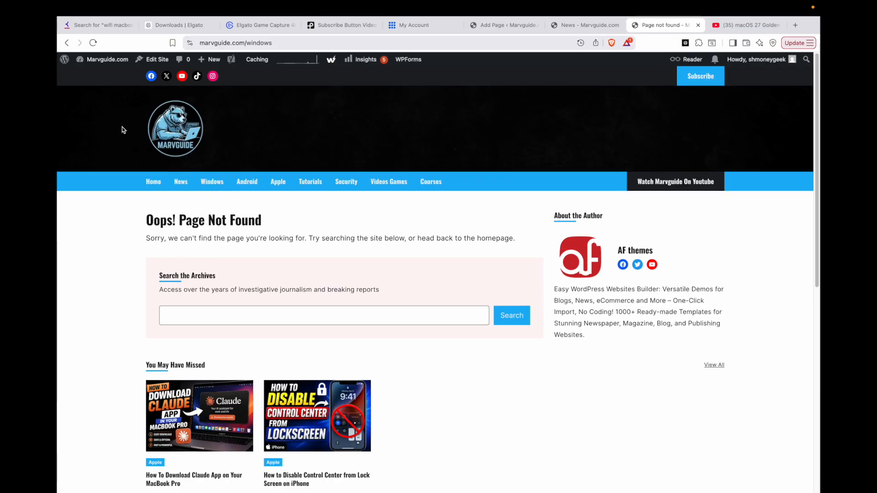
left_click(93, 42)
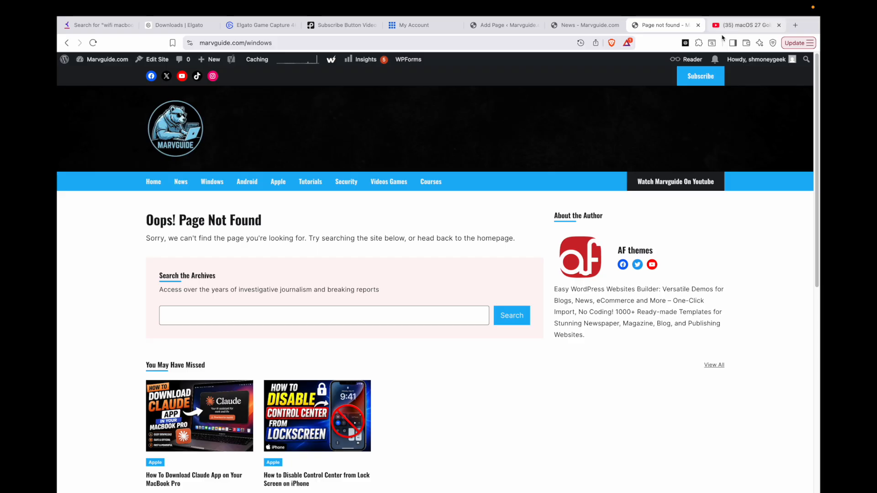
left_click(573, 28)
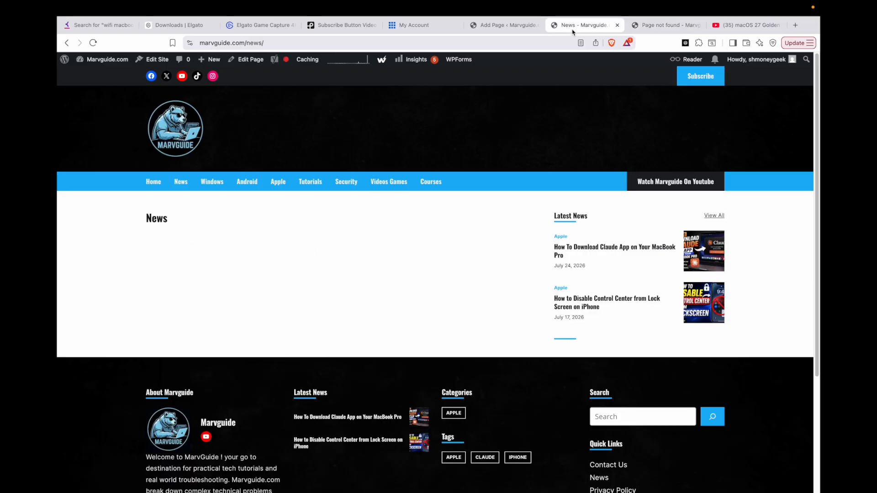
Step: Return to the page editor, publish the Windows page and open it on the live site
left_click(505, 25)
left_click(781, 68)
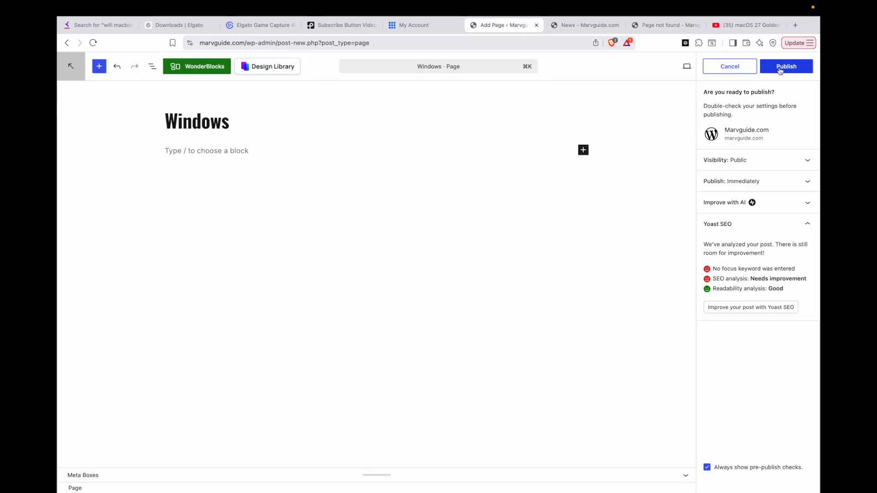
left_click(781, 67)
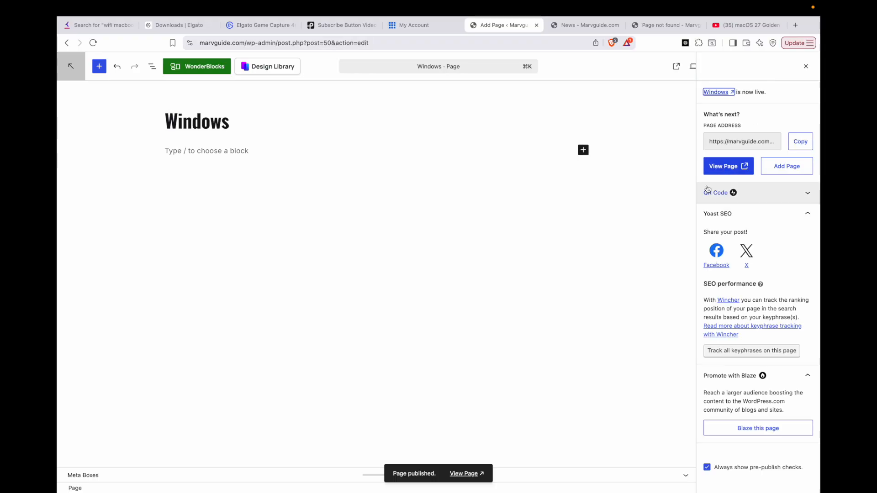
left_click(723, 170)
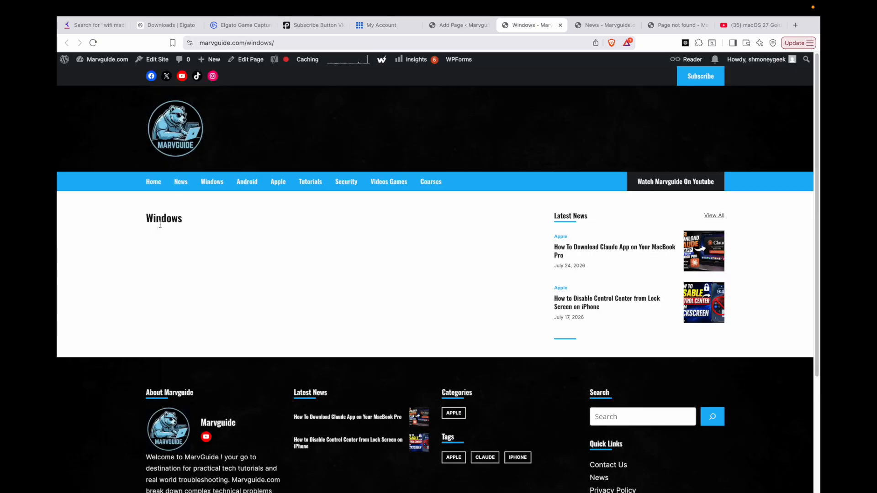
Step: Reload the page-not-found tab at marvguide.com/windows and highlight the Windows page heading
left_click(675, 25)
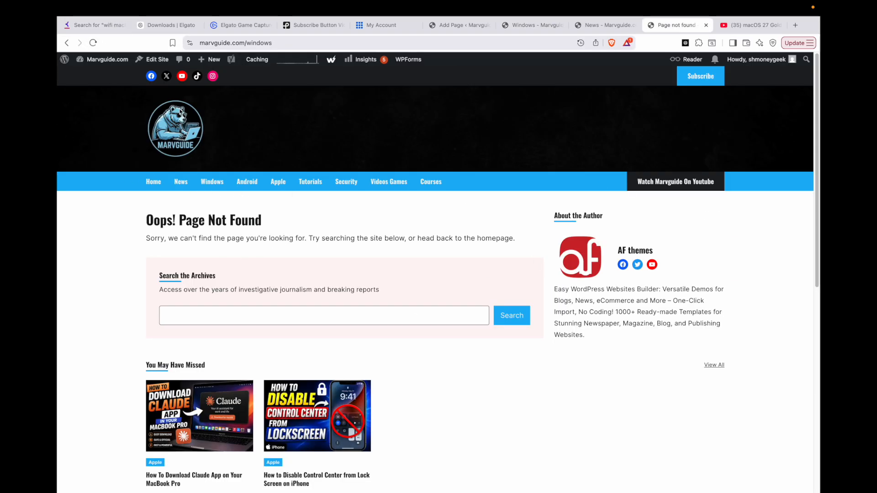
left_click(94, 43)
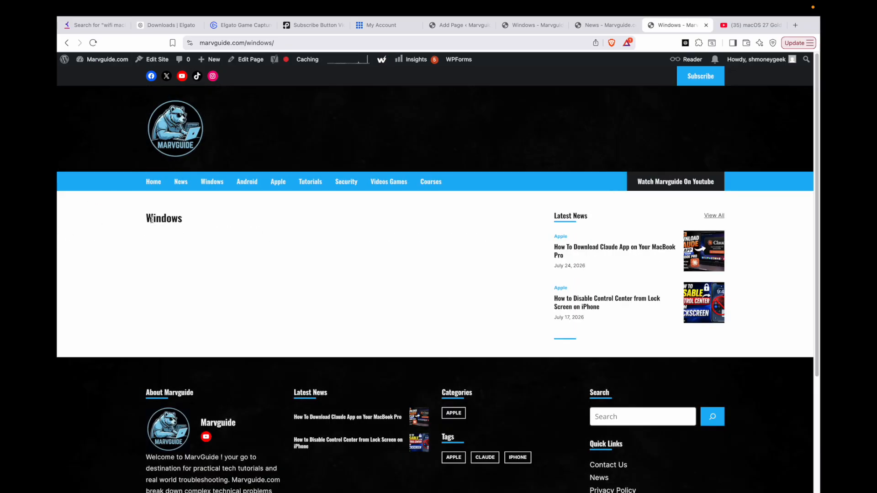
double_click(151, 219)
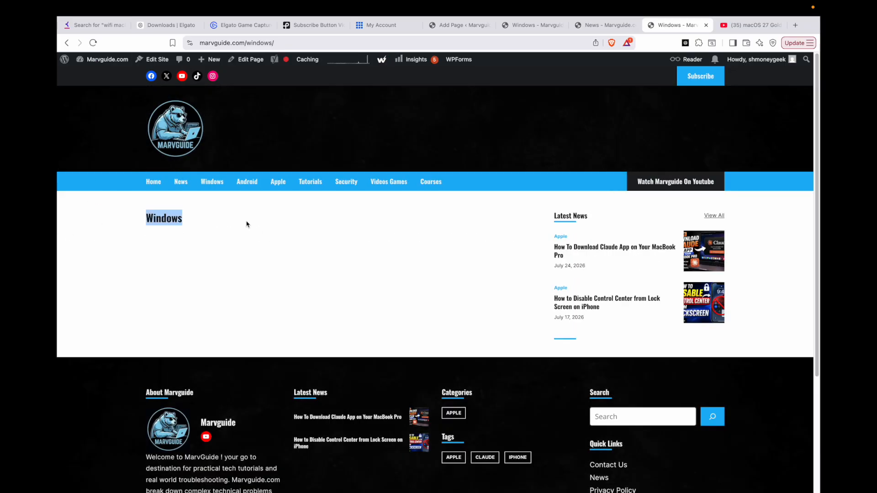
Step: Close both live Windows page tabs and return to the page editor
left_click(221, 250)
left_click_drag(156, 223, 151, 222)
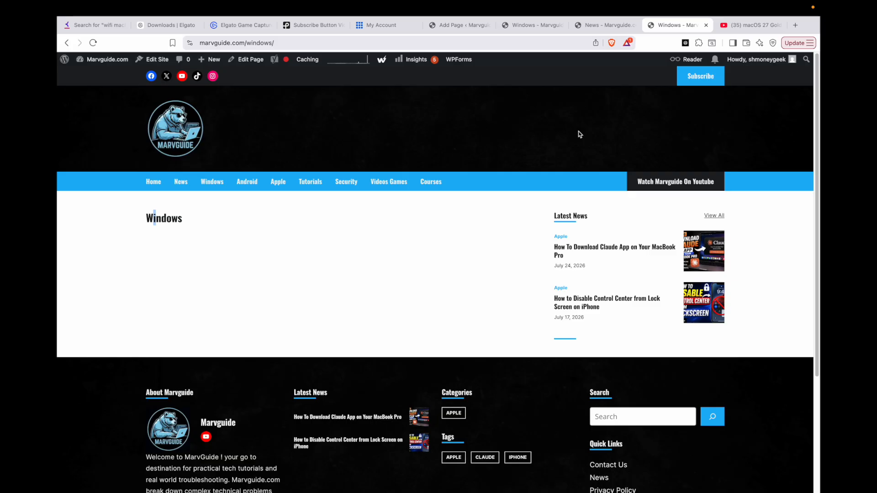
left_click(706, 26)
left_click(551, 29)
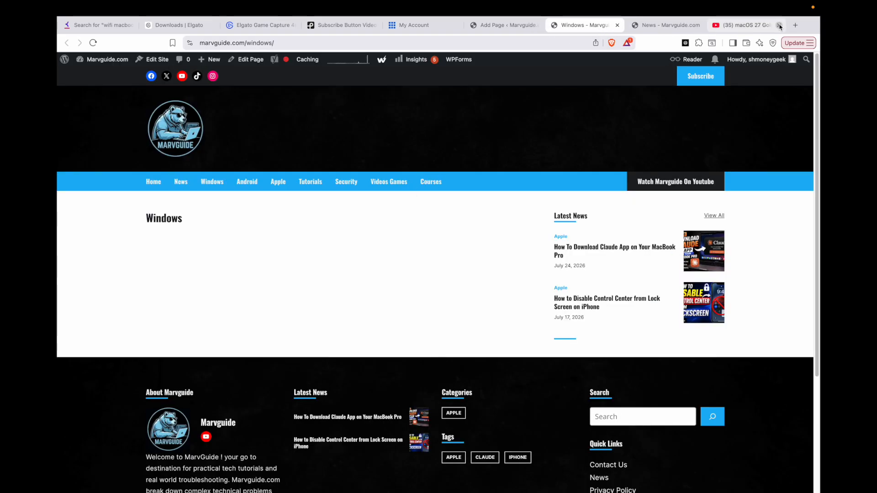
left_click(616, 26)
left_click(505, 25)
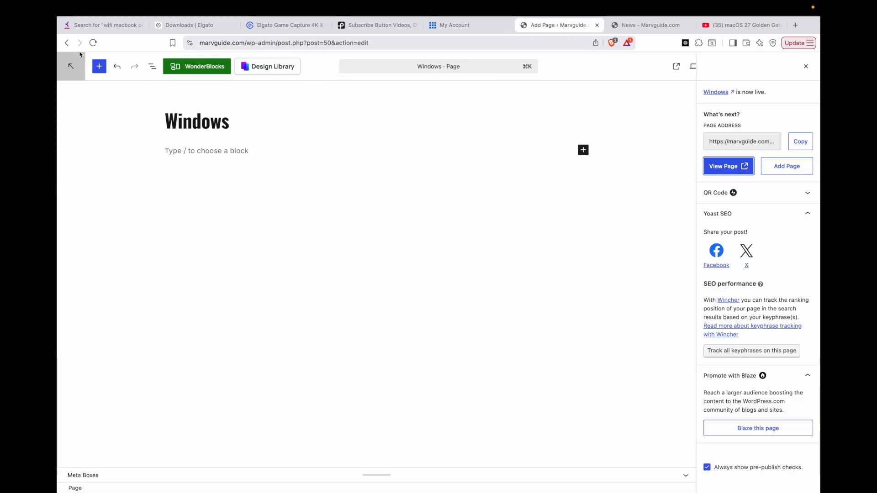
Step: Start a new page from the Pages list, check the live navigation menu for the next name and title the page "Android"
left_click(67, 43)
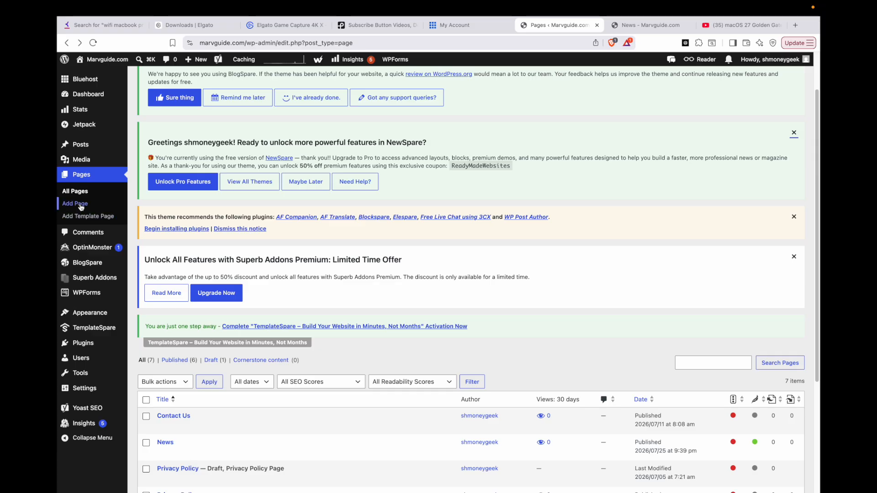
left_click(81, 207)
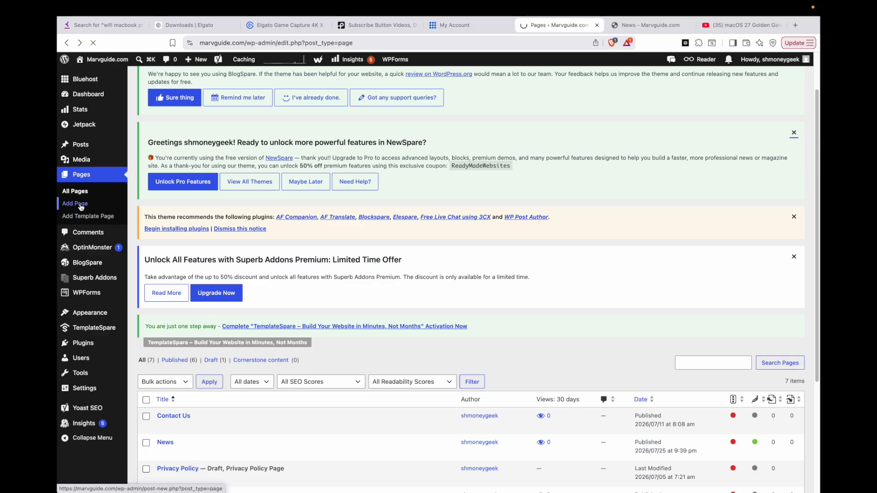
left_click(629, 27)
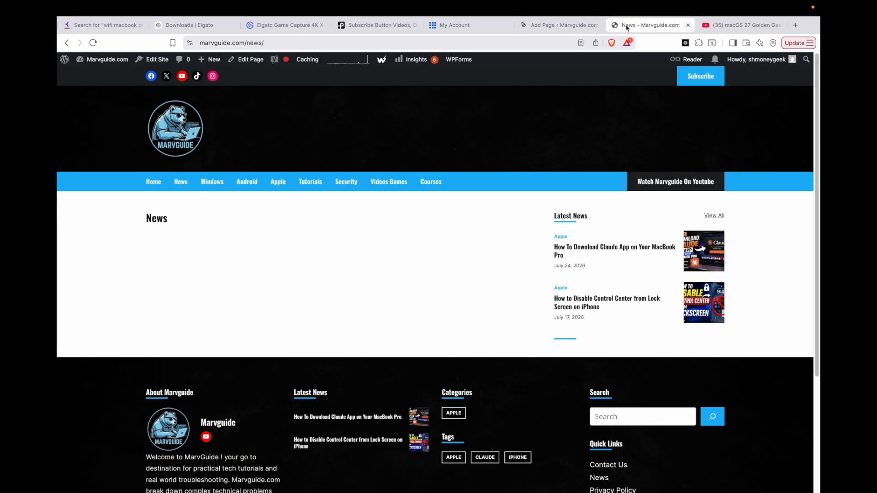
left_click(560, 25)
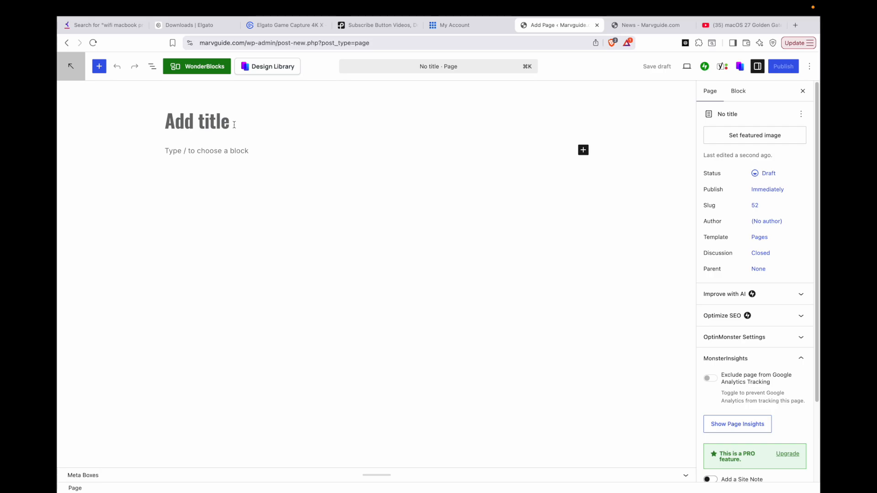
type("aN")
key("BackSpace")
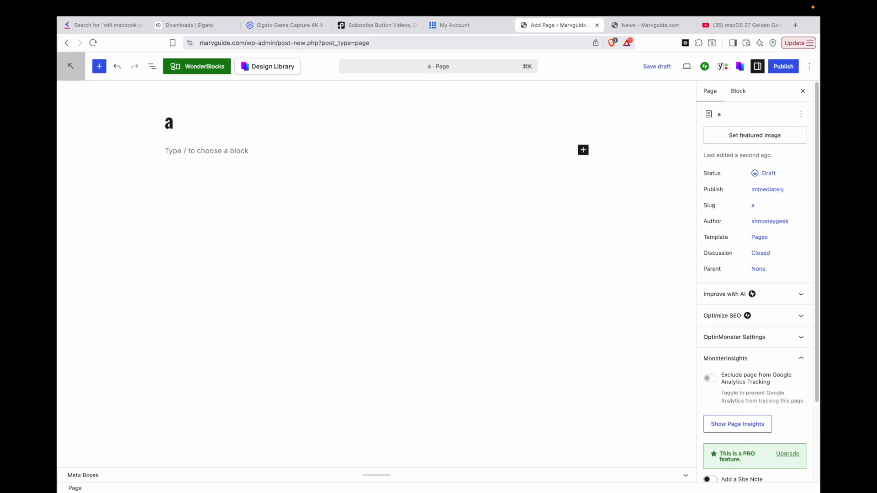
key("BackSpace")
type("Android")
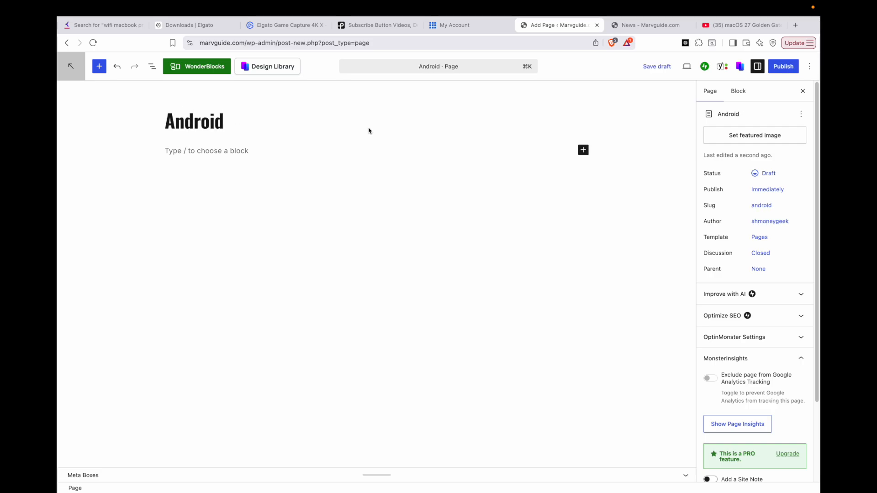
Step: Publish the Android page, view it live and test the navigation menu's Android link
left_click(780, 71)
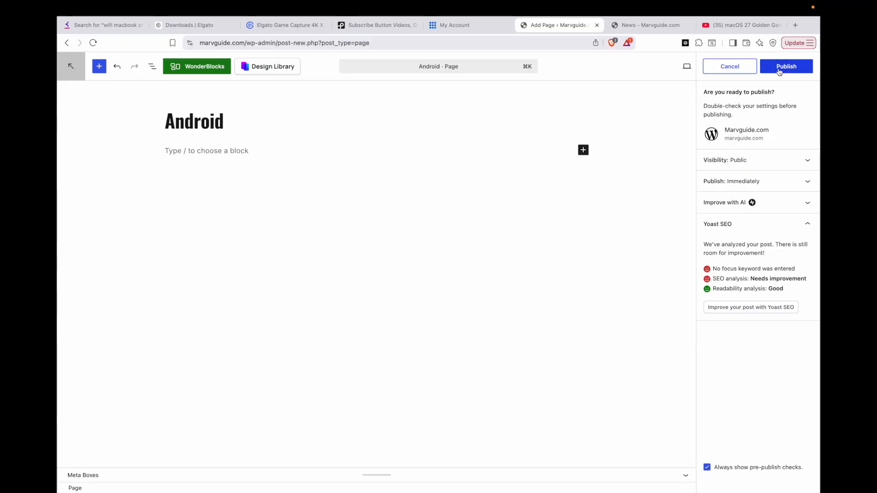
left_click(780, 68)
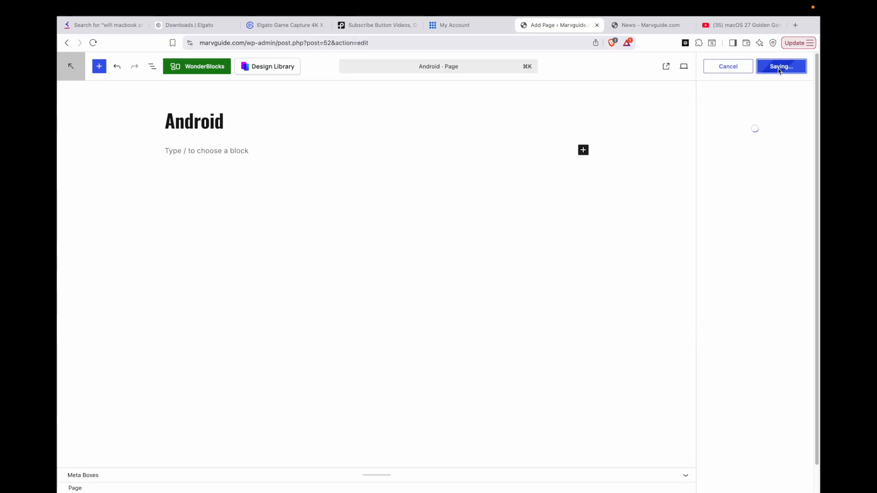
left_click(710, 171)
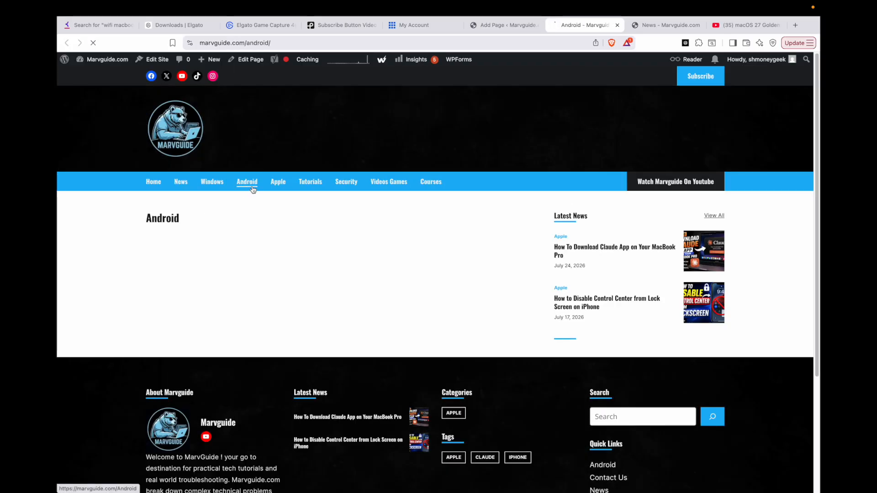
left_click(253, 187)
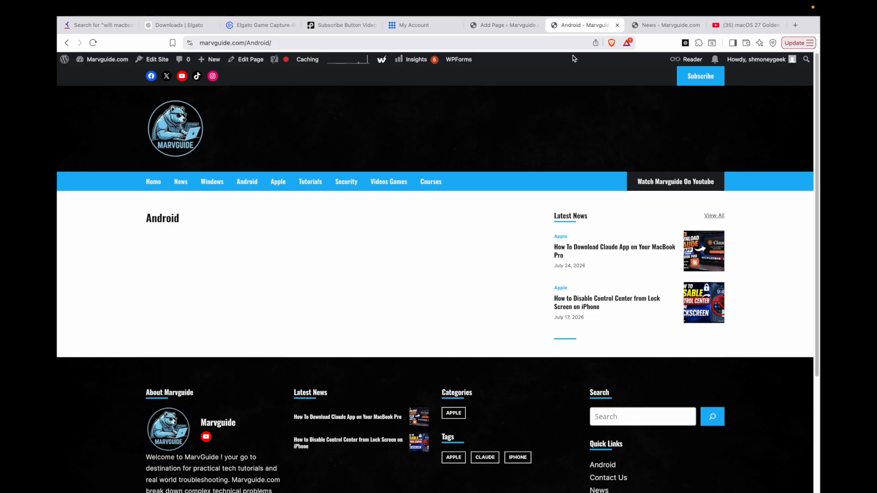
Step: Close the live News tab, return to the Pages list and create and publish a new page titled "Apple"
left_click(698, 25)
left_click(505, 25)
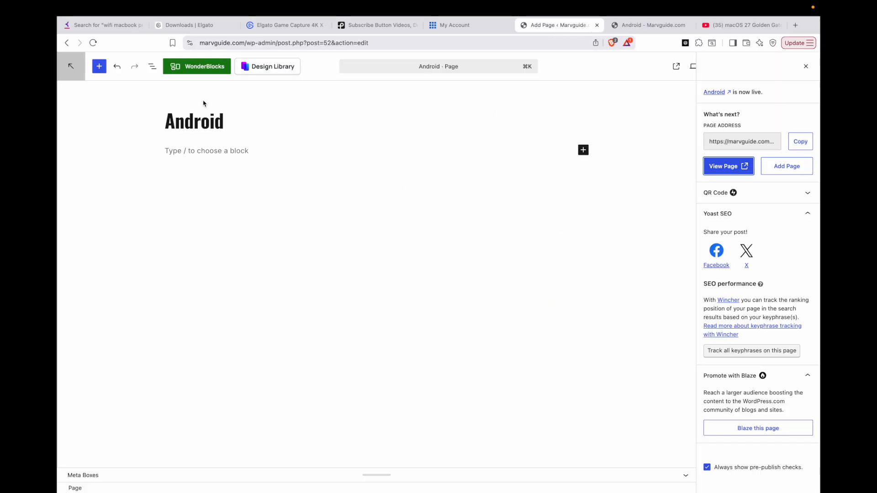
left_click(67, 43)
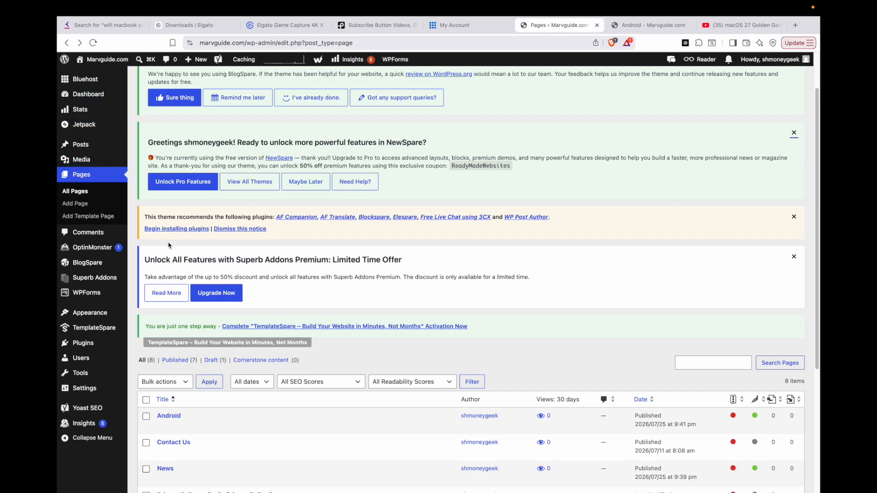
left_click(75, 204)
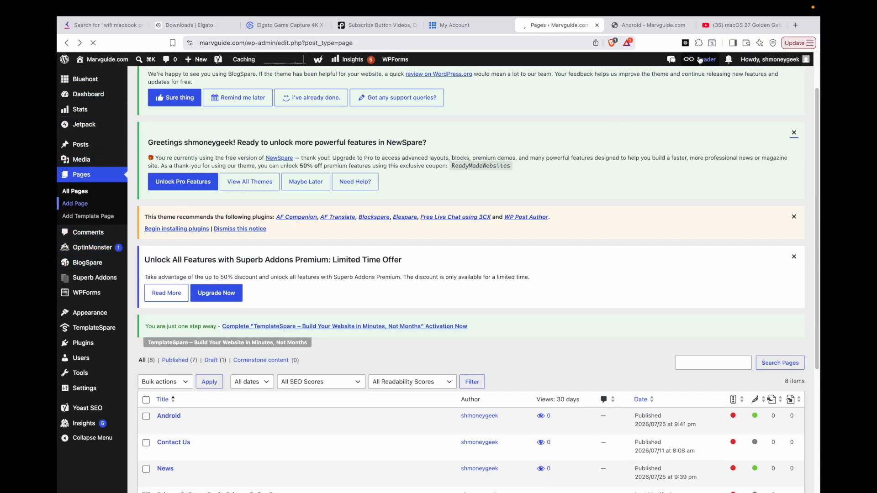
left_click(652, 26)
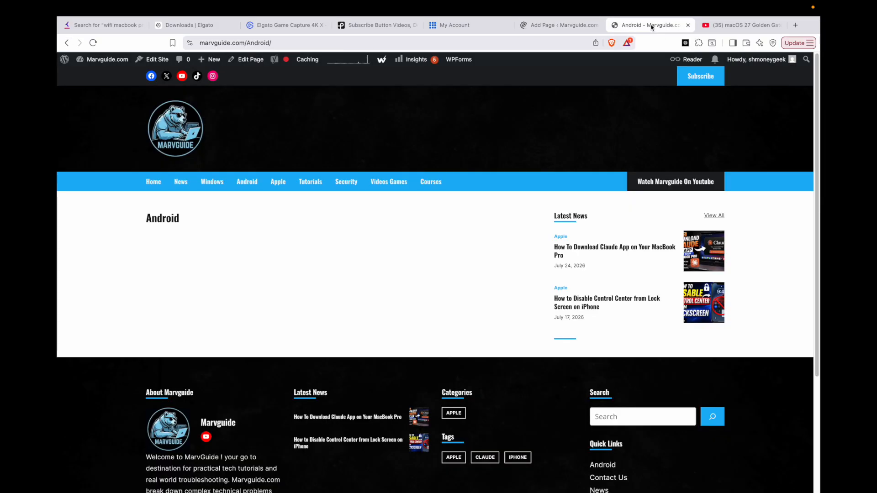
left_click(561, 25)
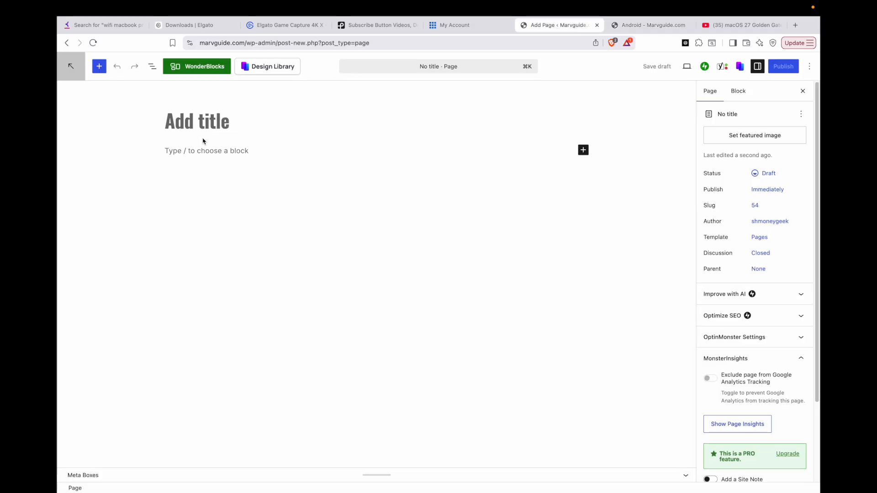
type("Apple")
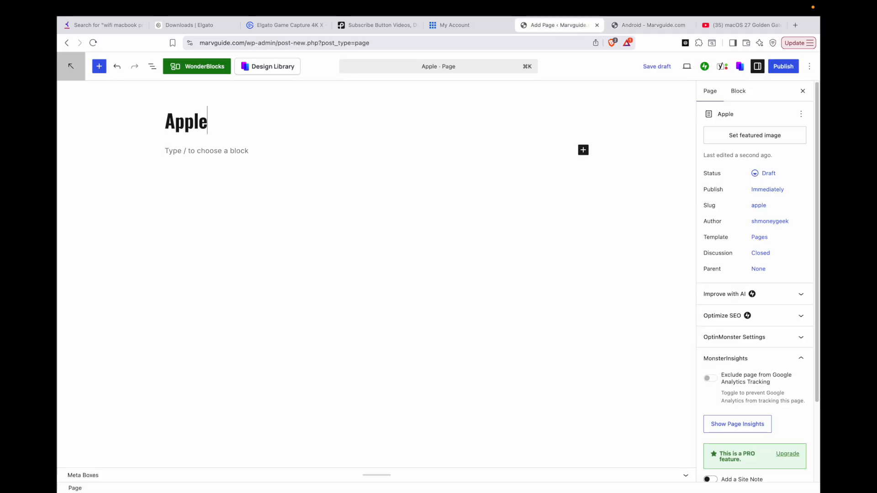
left_click(784, 66)
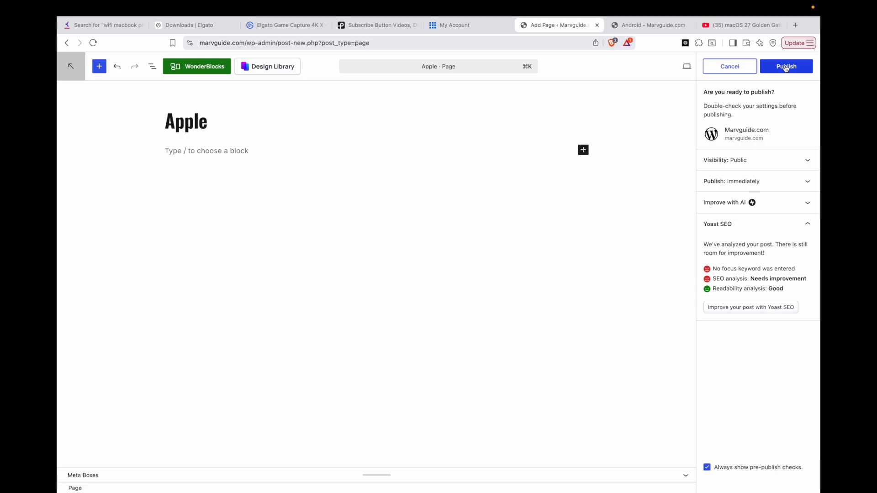
left_click(783, 67)
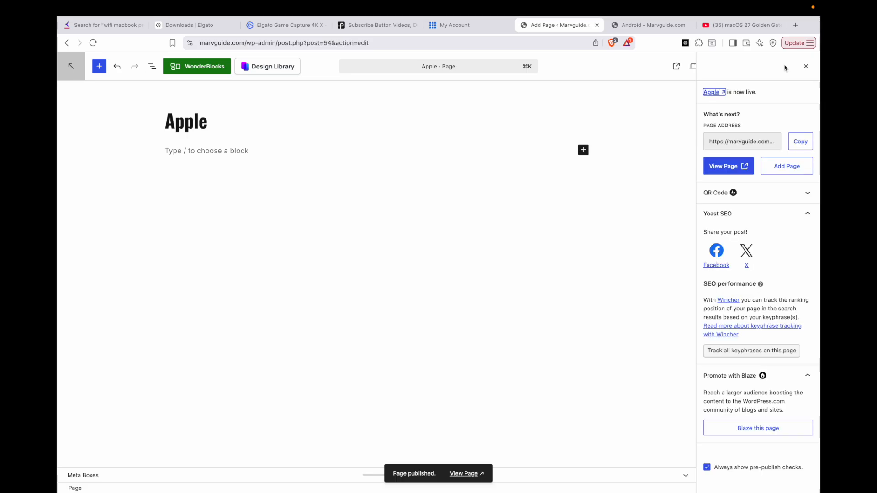
Step: Check the live navigation menu for the next name and start a new page titled "Tutorials"
left_click(645, 31)
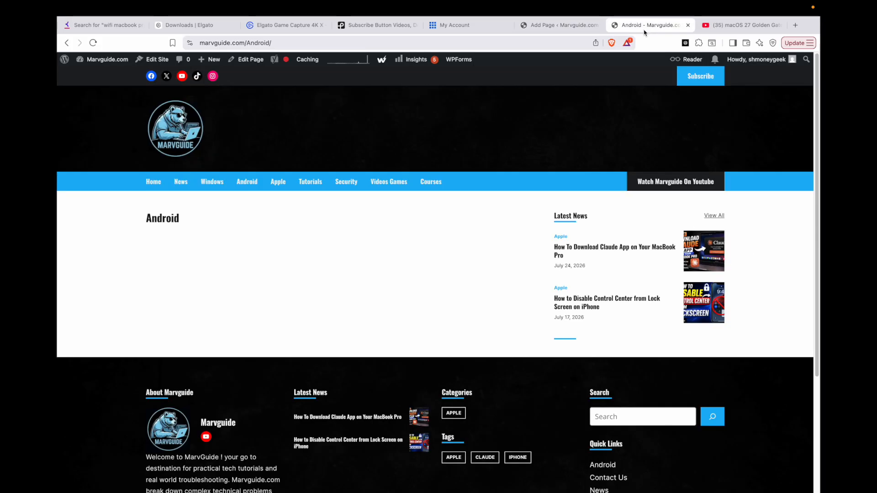
left_click(552, 28)
left_click(93, 43)
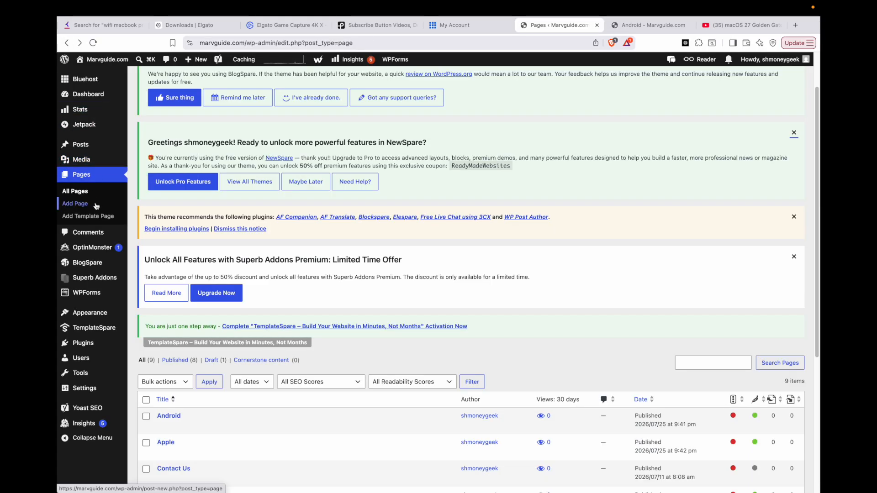
left_click(86, 206)
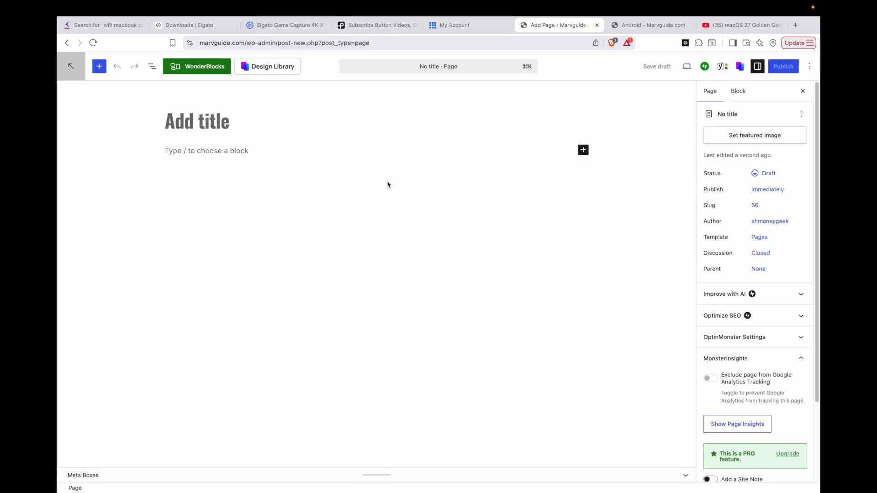
left_click(210, 126)
type("Tu")
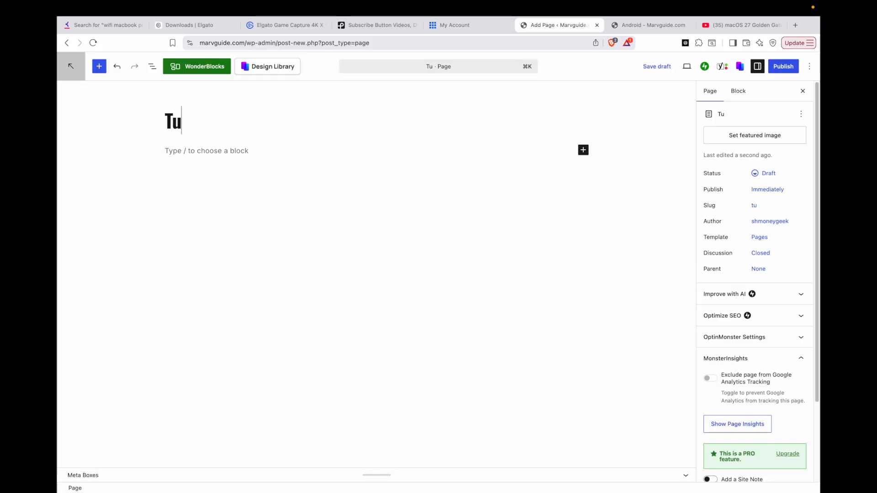
type("torials")
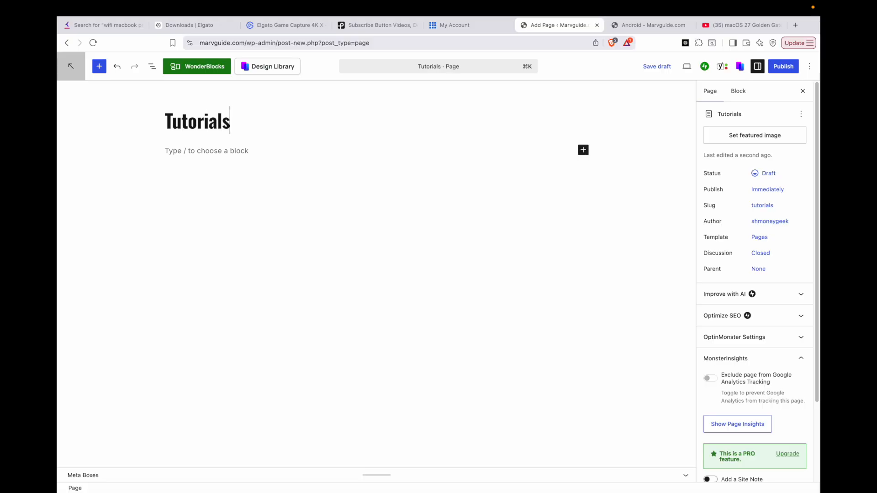
Step: Publish the Tutorials page and copy its page address
left_click(783, 66)
left_click(782, 68)
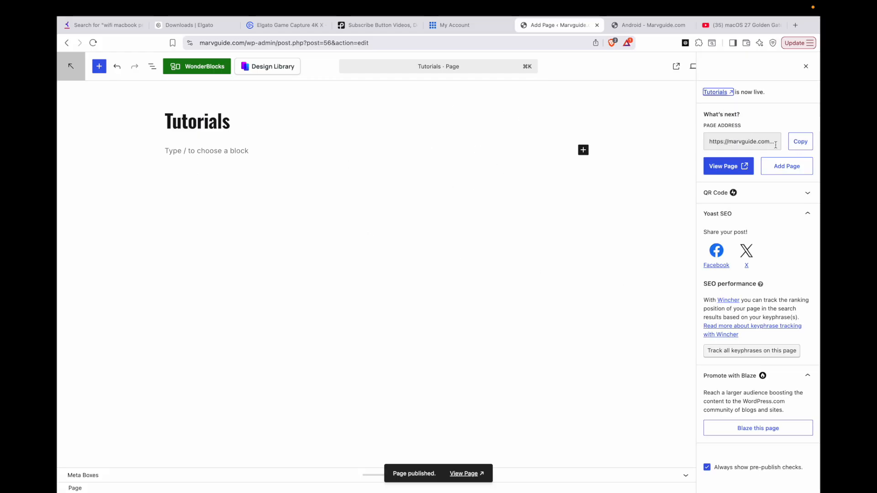
left_click(801, 148)
Step: Open the live Android page in the site editor and start editing the header's navigation
left_click(640, 27)
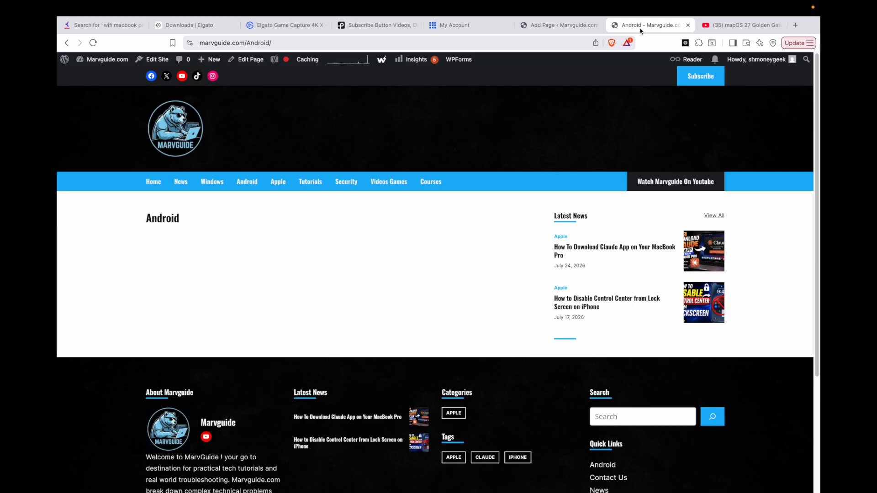
left_click(156, 64)
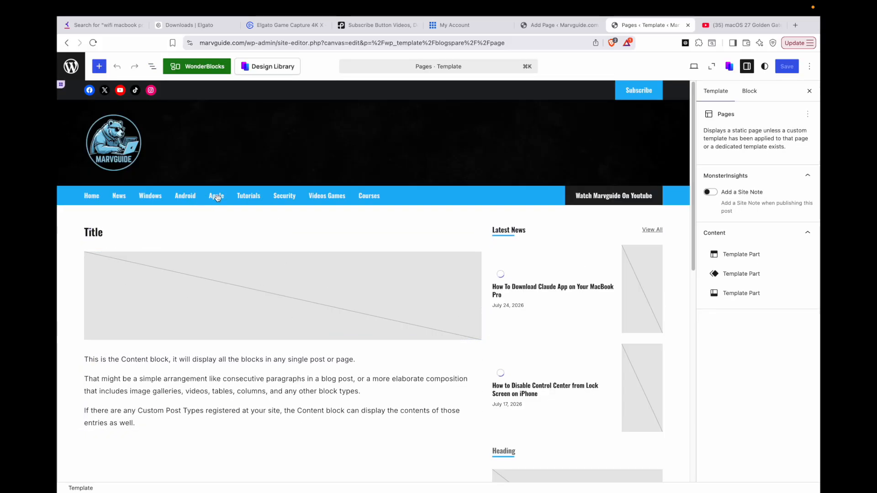
left_click(217, 197)
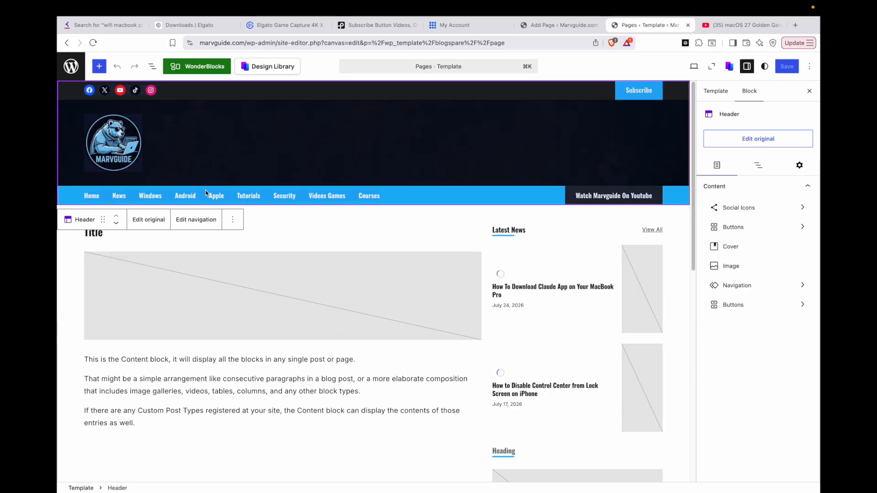
left_click(187, 222)
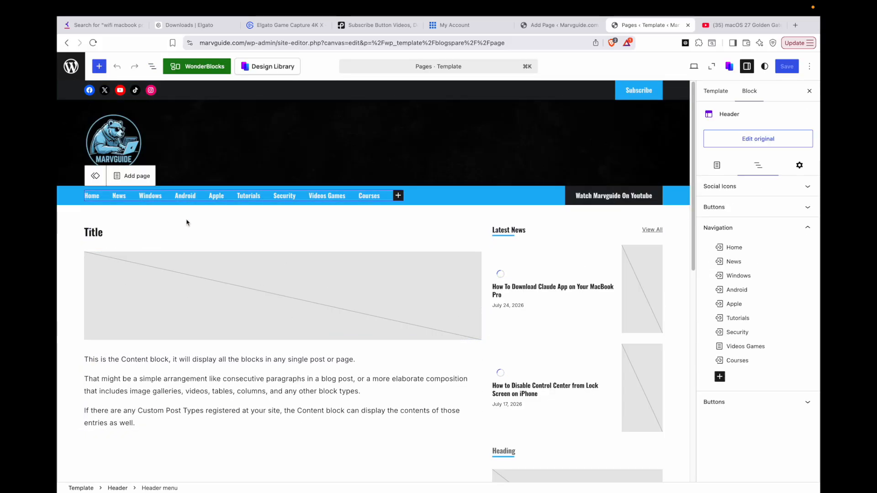
Step: Inspect the text and link address of the header menu's Apple item and cancel without changing them
left_click(216, 196)
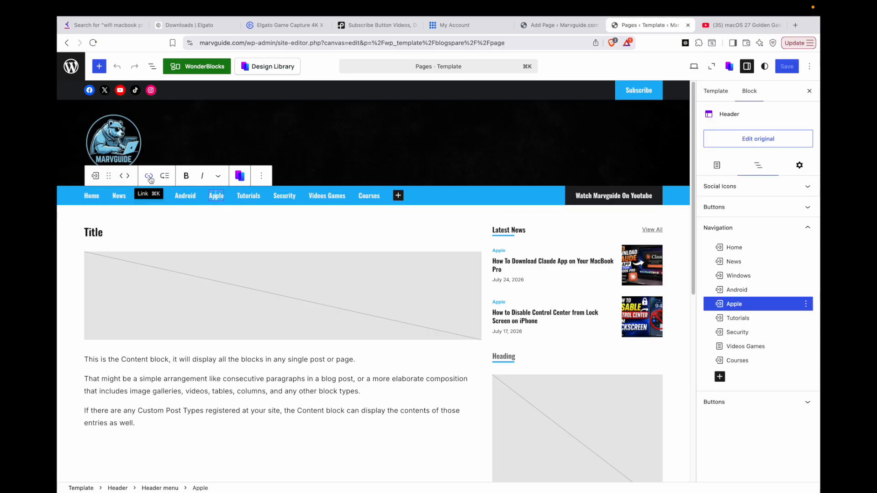
left_click(149, 177)
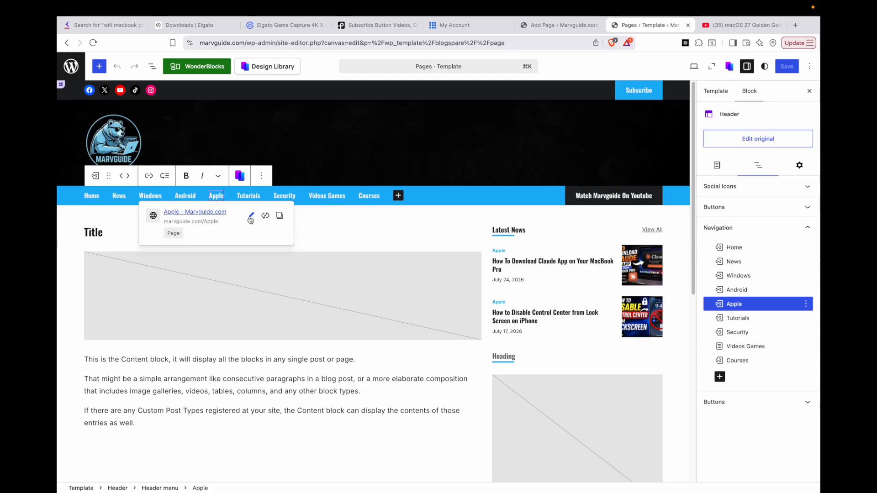
left_click(251, 216)
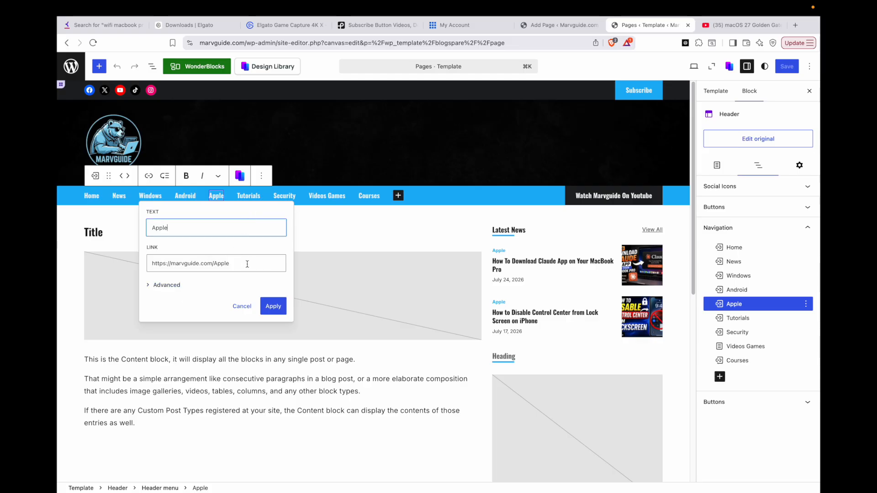
left_click(239, 308)
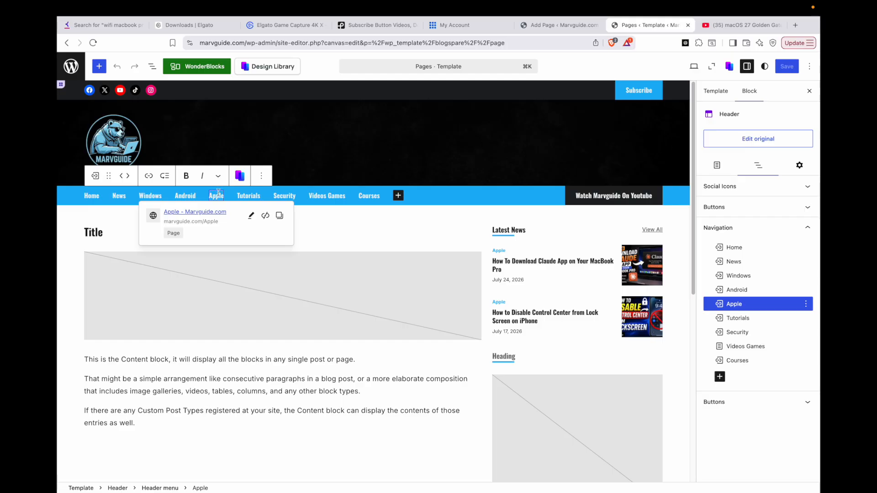
Step: Leave the site editor for the live Android page and return from the Tutorials page editor to the list of pages
left_click(540, 28)
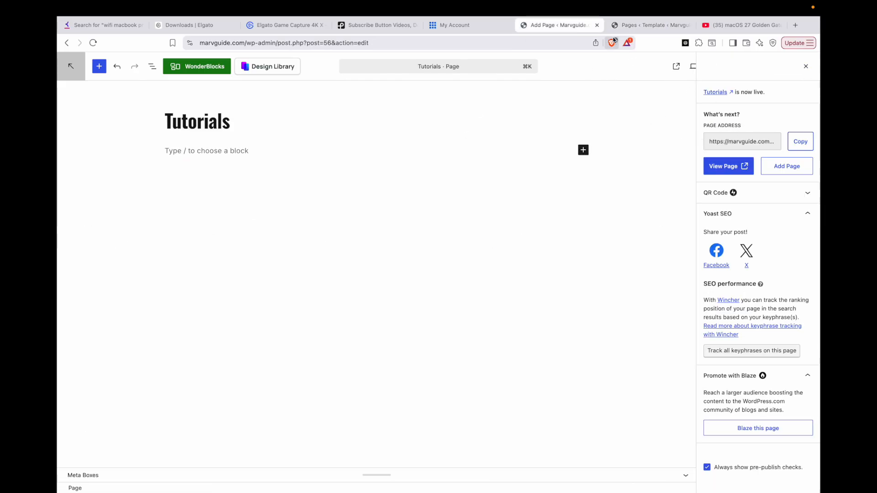
left_click(647, 28)
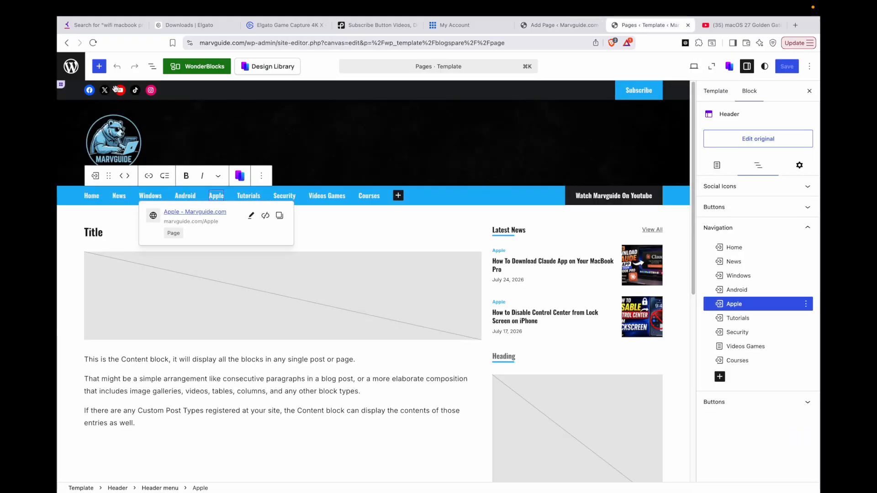
left_click(66, 44)
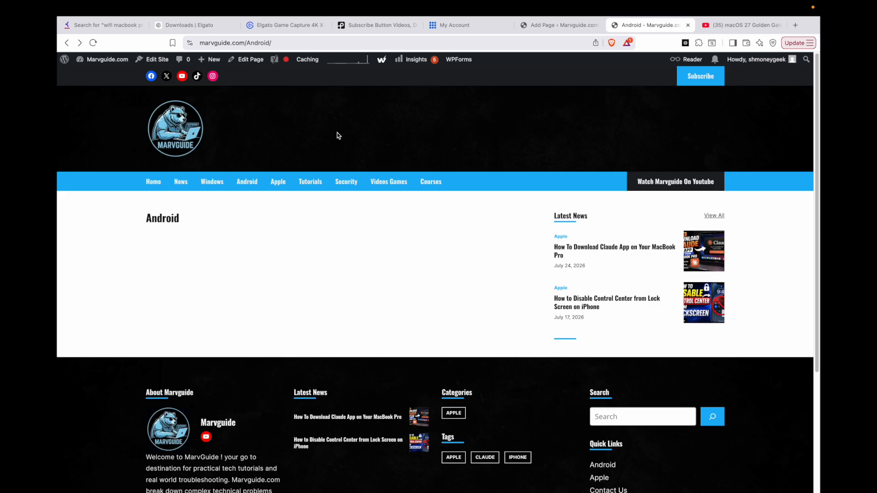
left_click(547, 26)
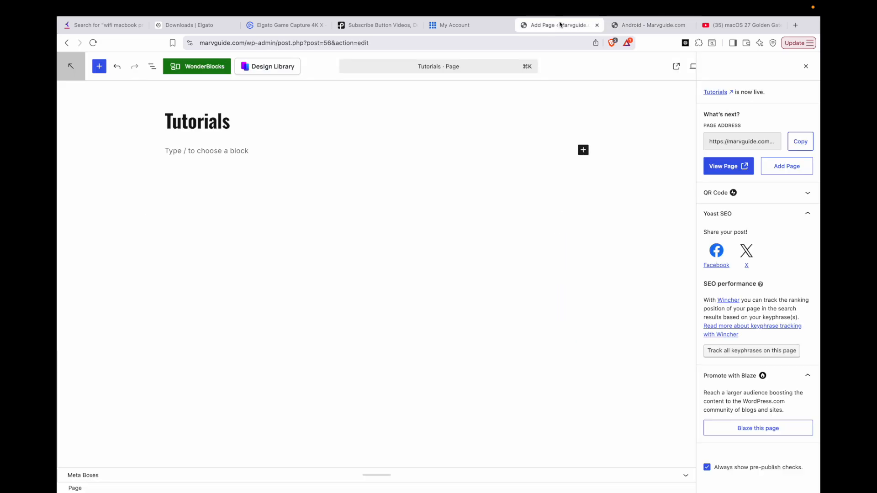
left_click(65, 44)
Step: Check the Tutorials and Security links in the live site's navigation menu
left_click(649, 24)
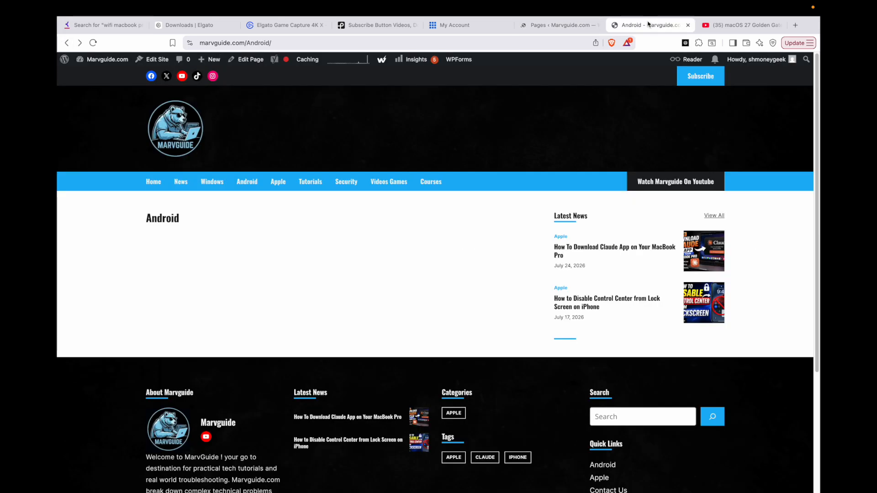
left_click(563, 25)
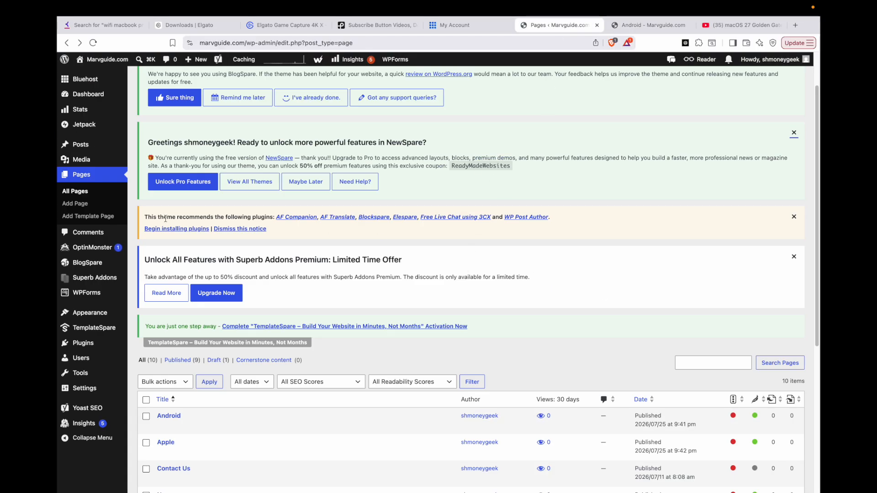
left_click(643, 25)
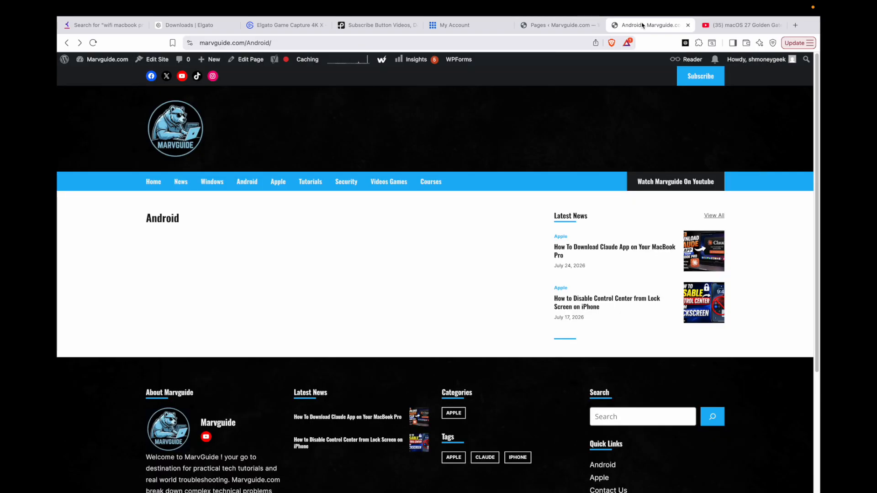
left_click(314, 186)
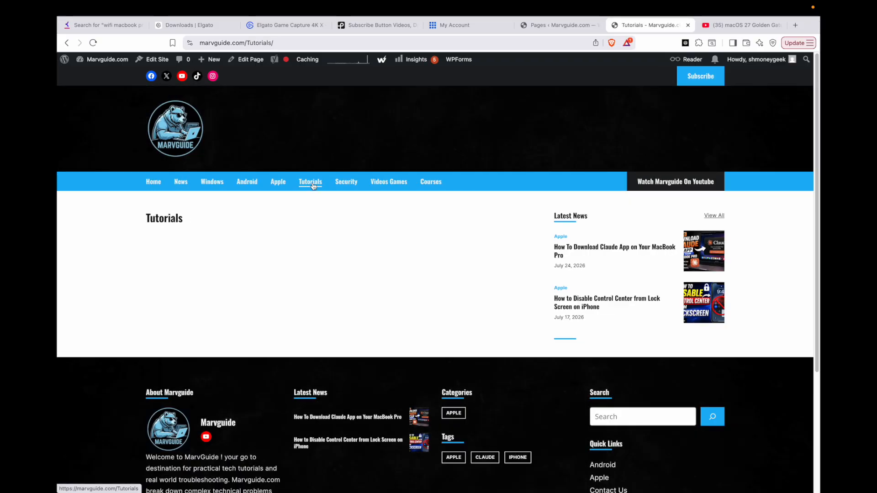
left_click(346, 184)
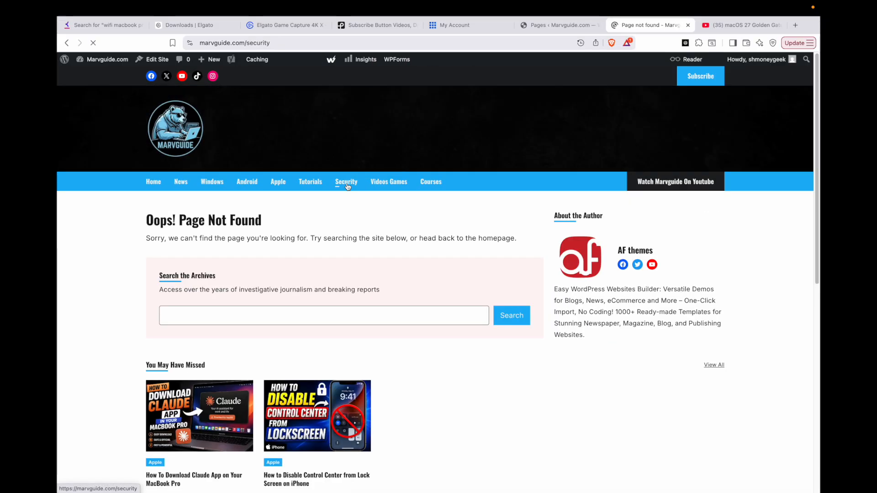
Step: Create a new page titled "Security" and publish it
left_click(550, 26)
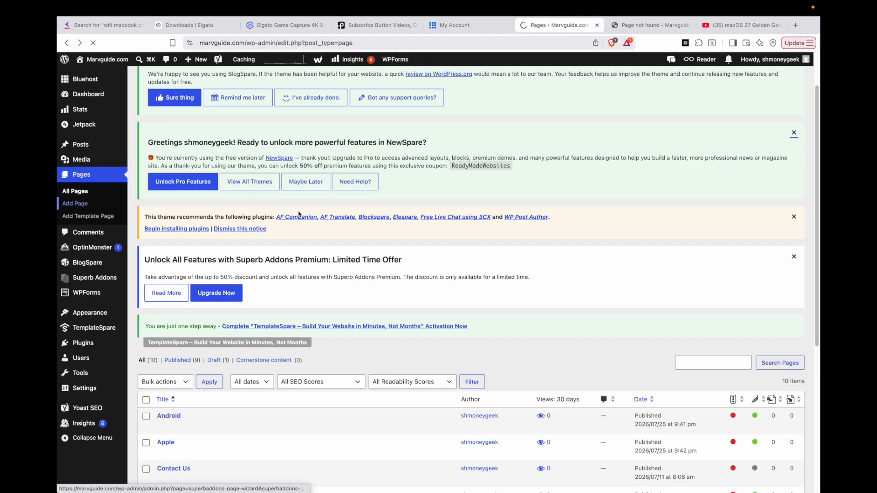
left_click(74, 203)
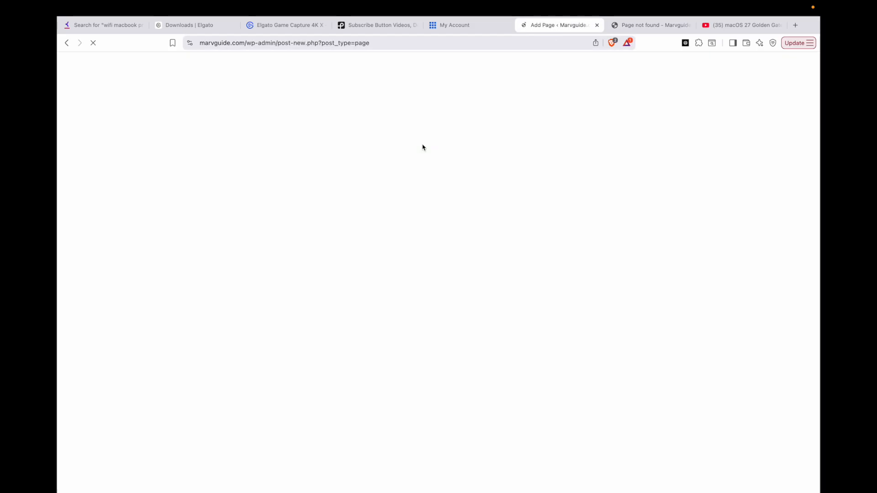
type("S")
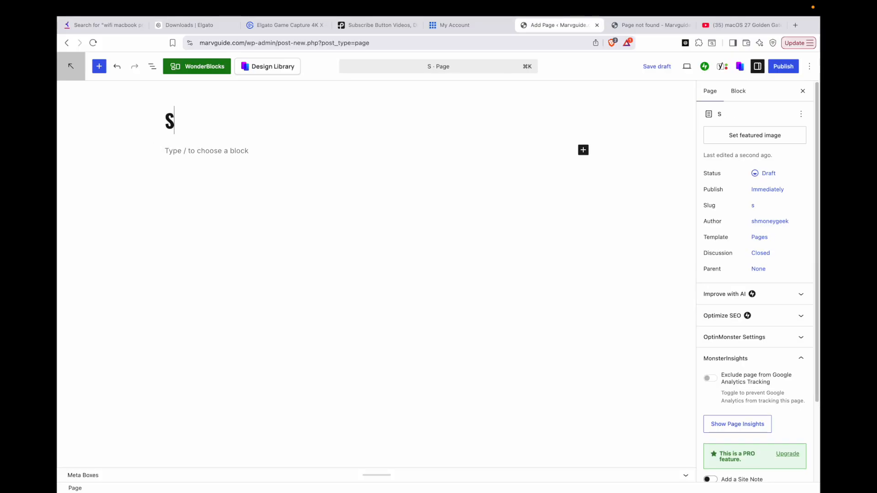
type("ecurity")
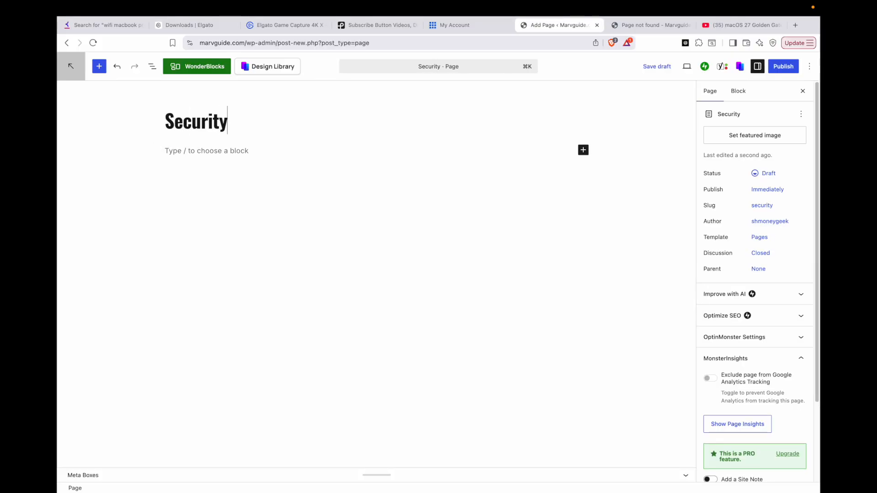
left_click(784, 67)
left_click(787, 68)
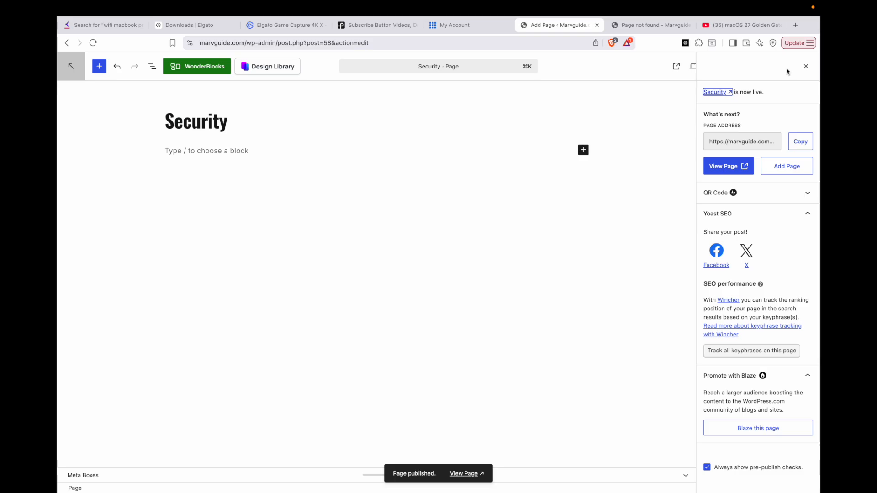
left_click(806, 66)
Step: Check the Videos Games and Courses links in the live site's navigation menu
left_click(651, 25)
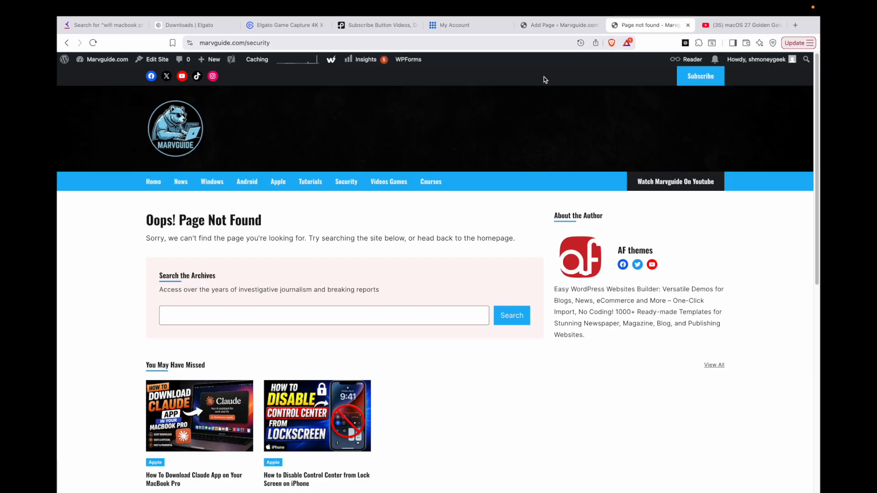
left_click(379, 183)
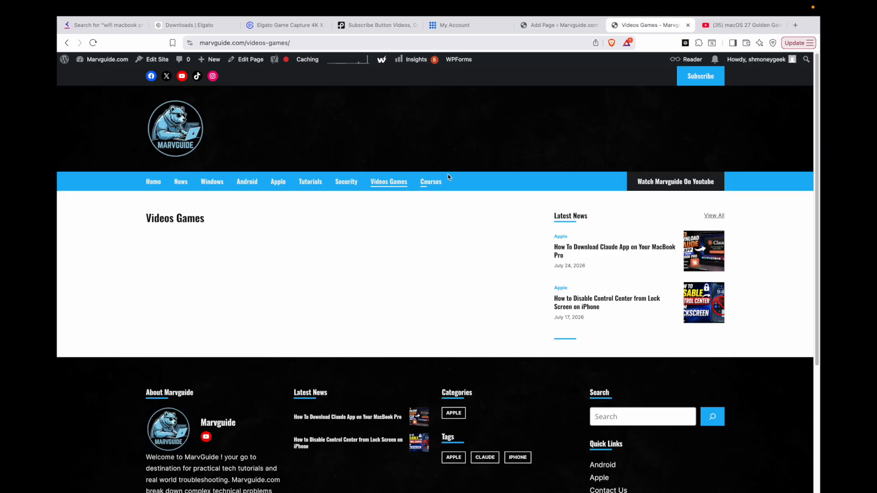
left_click(432, 181)
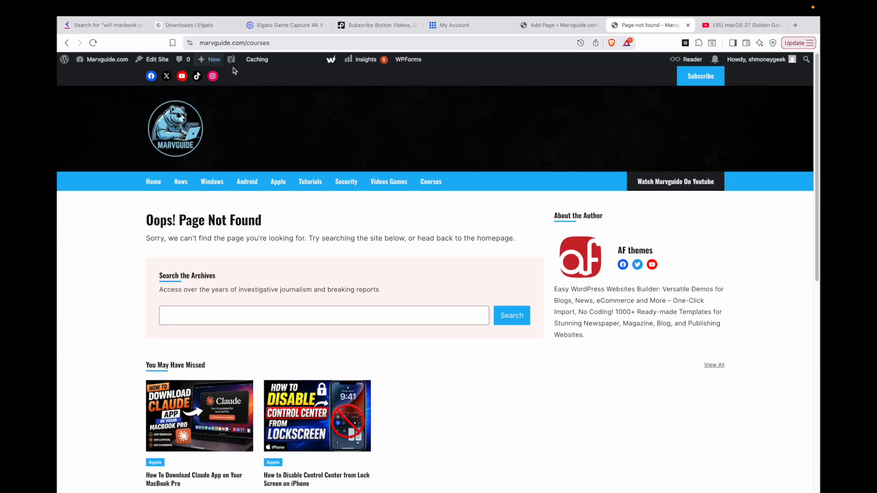
Step: Leave the Security page editor and start a new blank page
left_click(573, 24)
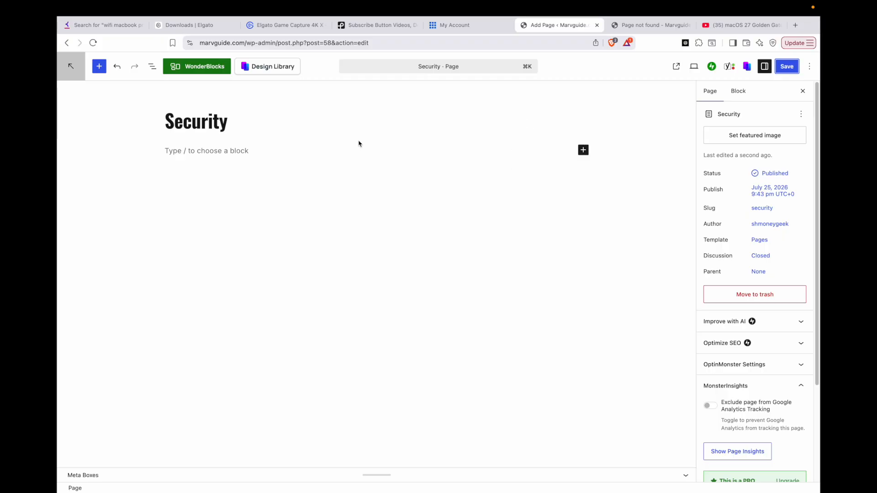
left_click(65, 43)
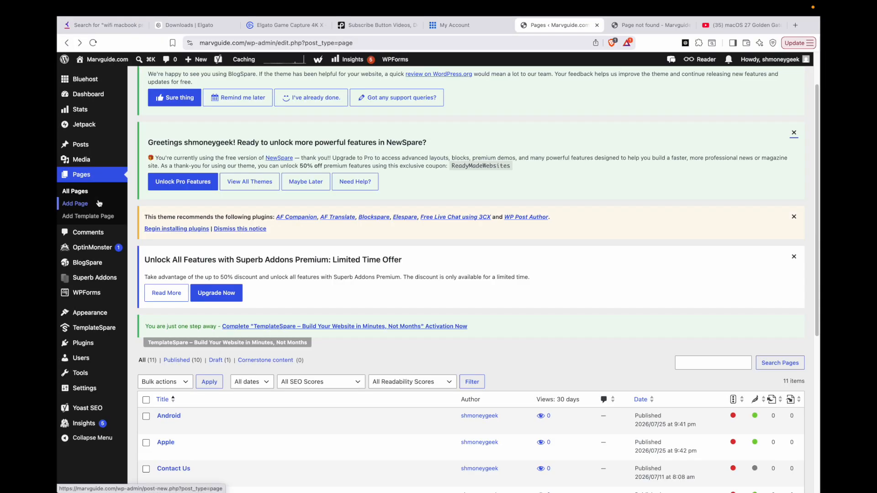
left_click(75, 204)
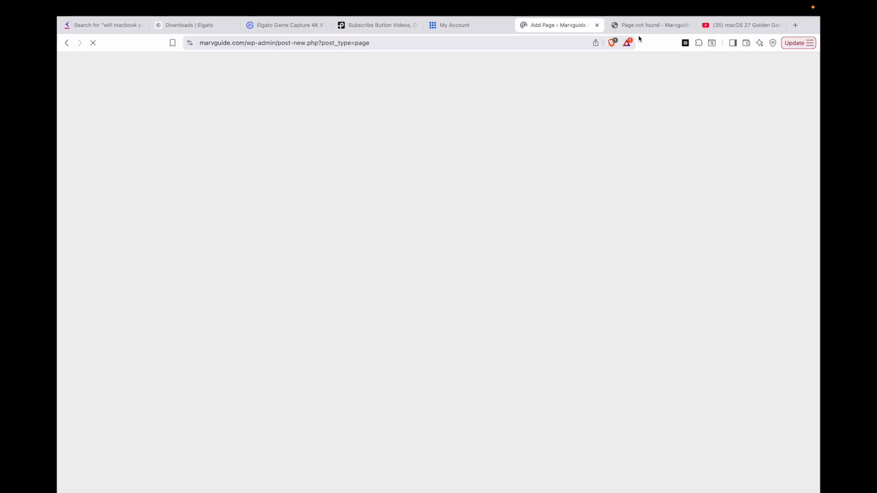
left_click(640, 29)
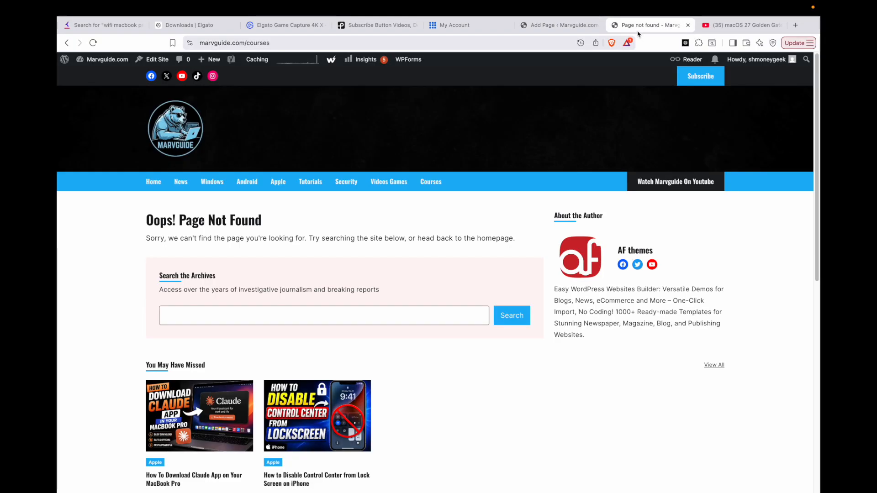
left_click(581, 29)
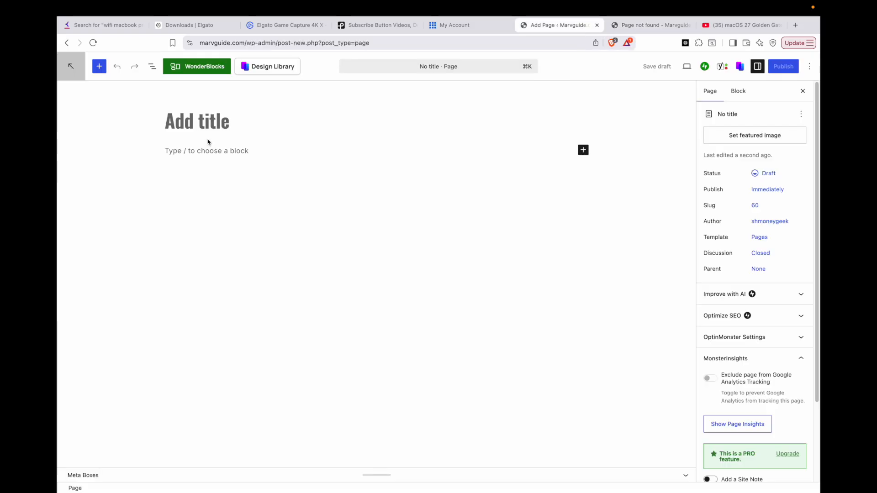
left_click(198, 126)
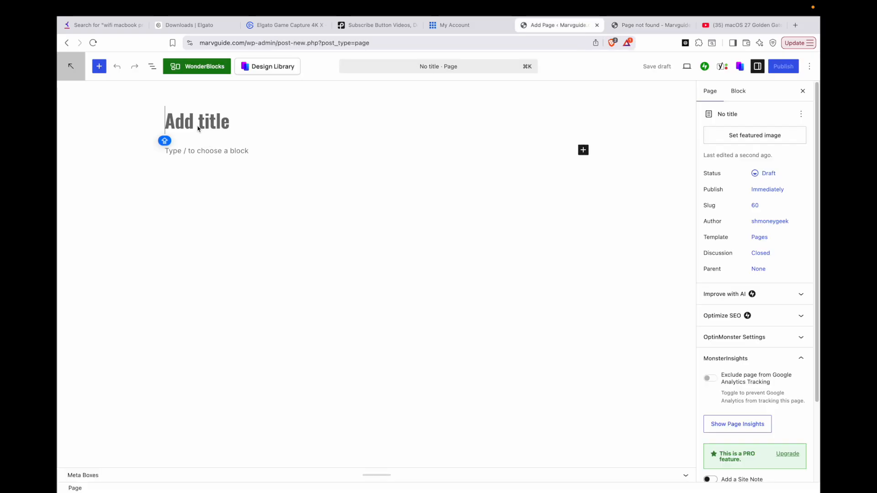
type("Courses")
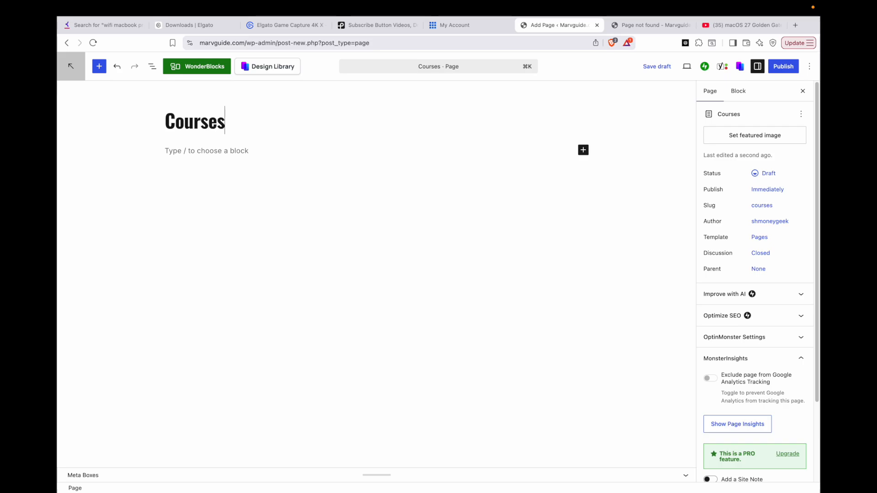
key("BackSpace")
key("BackSpace")
key("BackSpace")
key("BackSpace")
key("BackSpace")
key("BackSpace")
key("BackSpace")
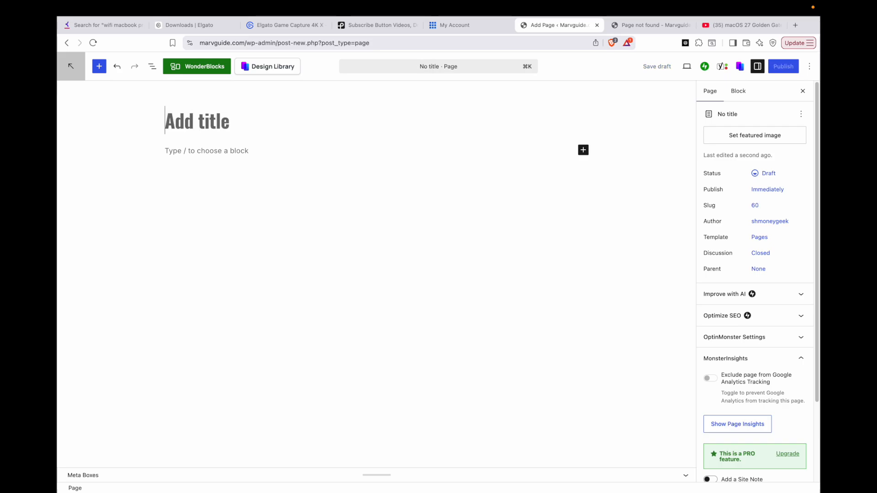
key("Caps_Lock")
Step: Open the live Courses address in the site editor and select the header menu's Courses label for replacement
left_click(636, 26)
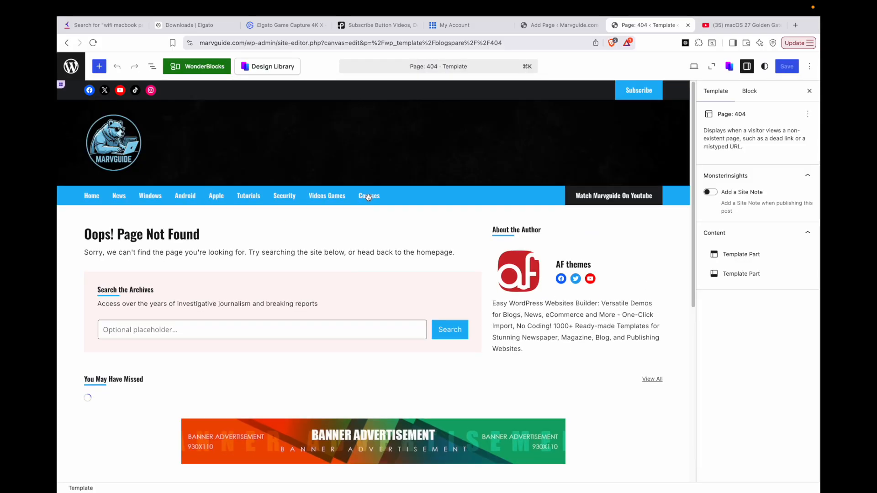
left_click(371, 197)
left_click(370, 197)
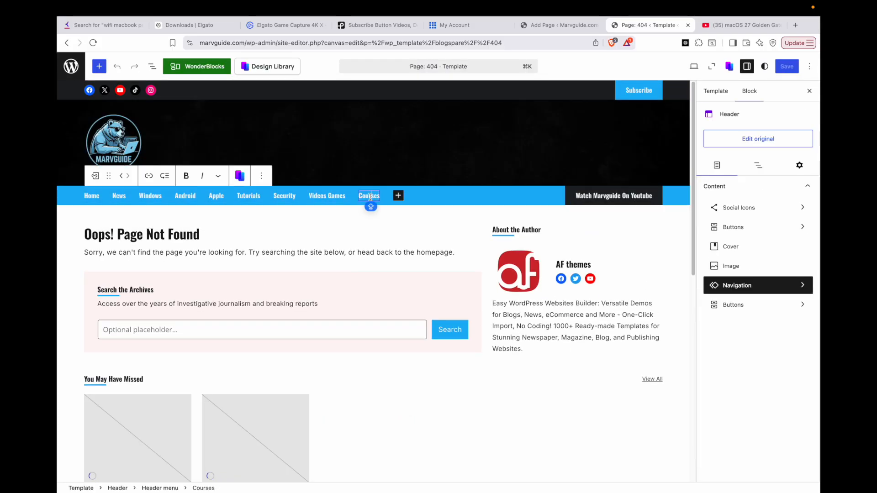
double_click(370, 198)
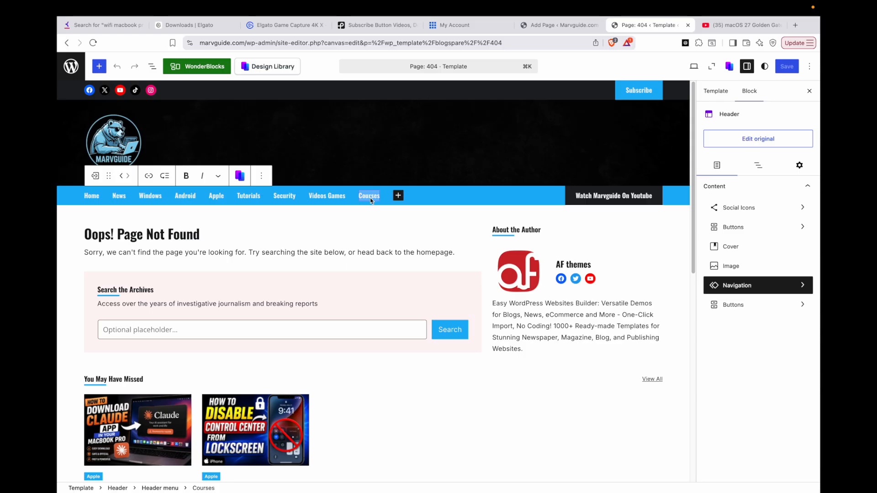
Step: Try "Shop" and then "Guides" as the new label of the header menu's Courses item
type("sh")
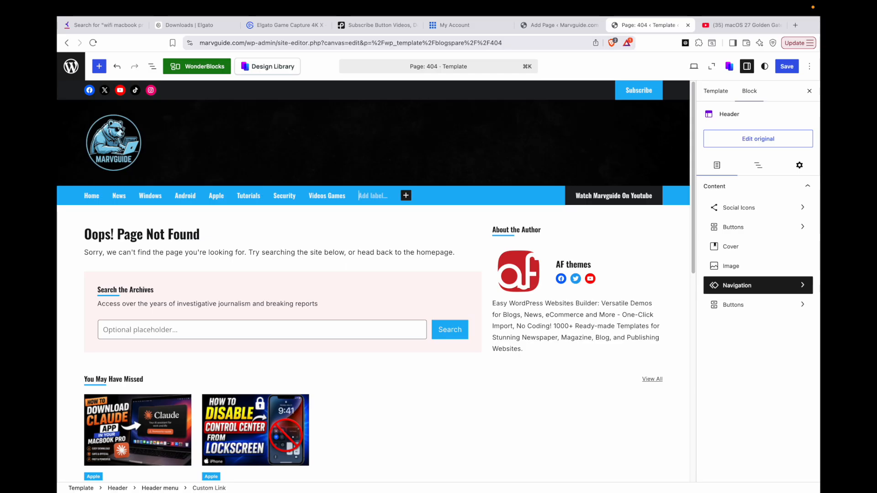
key("BackSpace")
key("BackSpace")
type("Shop")
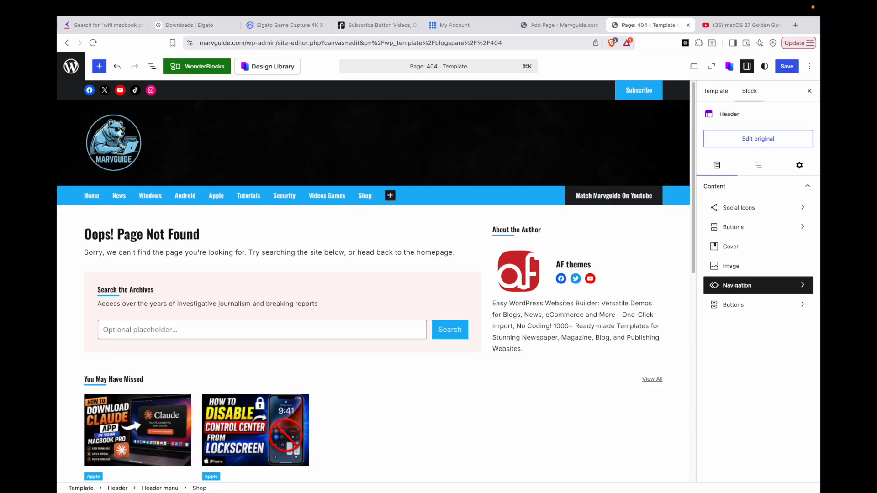
key("BackSpace")
key("BackSpace")
key("BackSpace")
key("BackSpace")
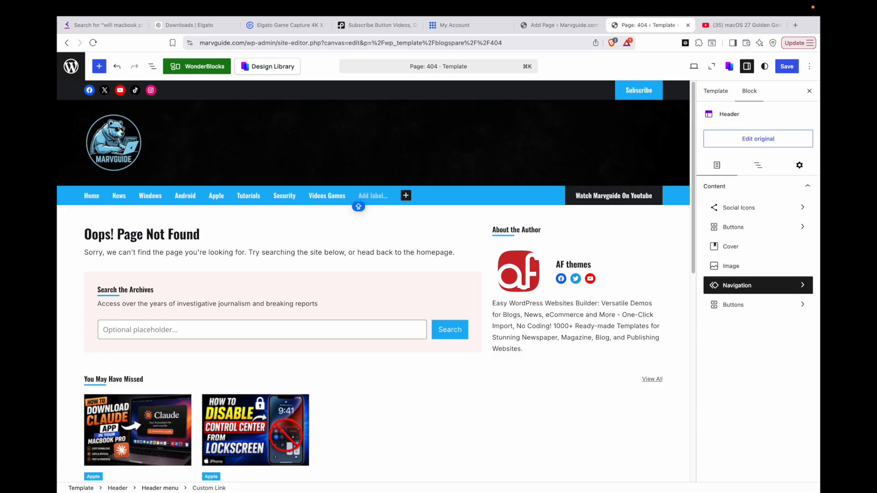
type("Guides")
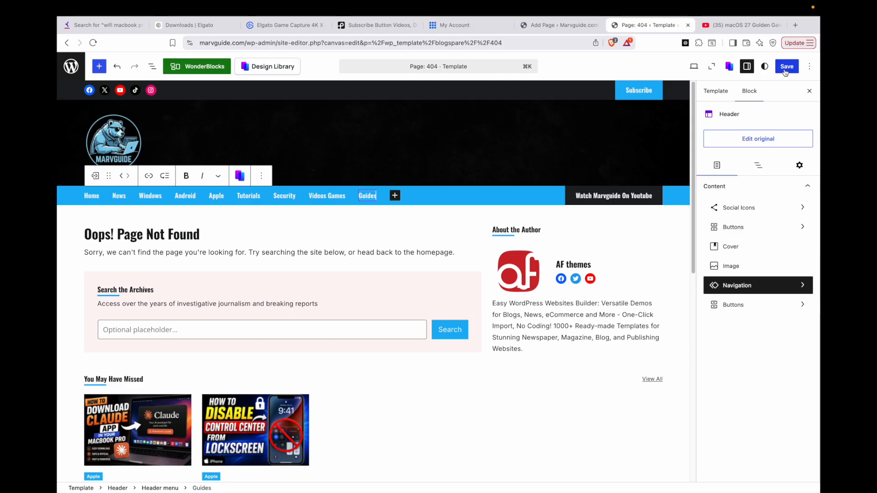
Step: Clear the last header menu item's label, re-enter it as "Guides", and save the header menu
key("BackSpace")
key("BackSpace")
key("BackSpace")
key("BackSpace")
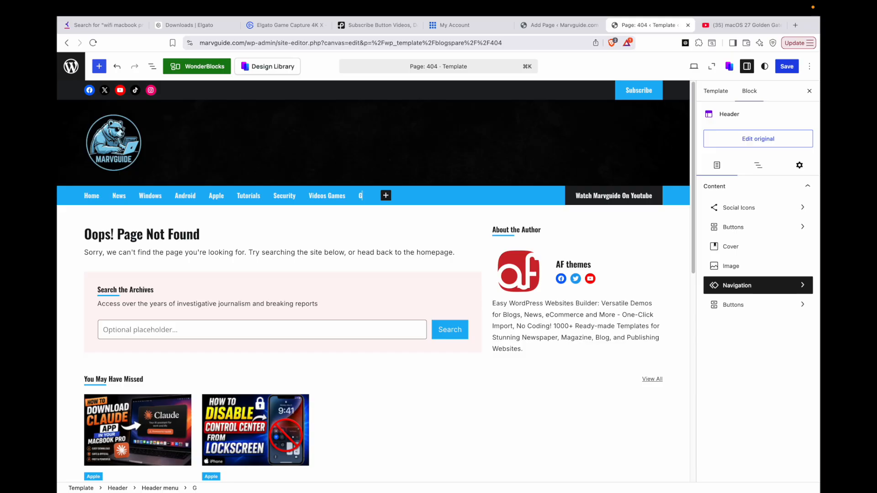
key("BackSpace")
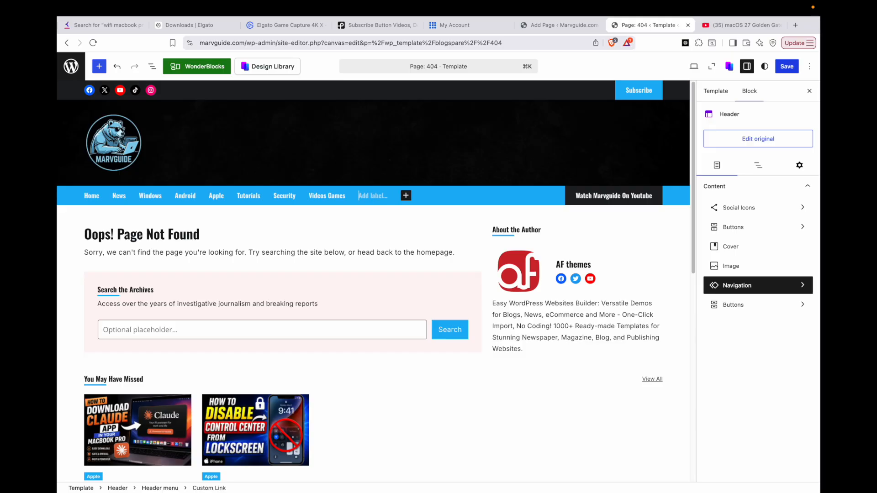
type("Gu")
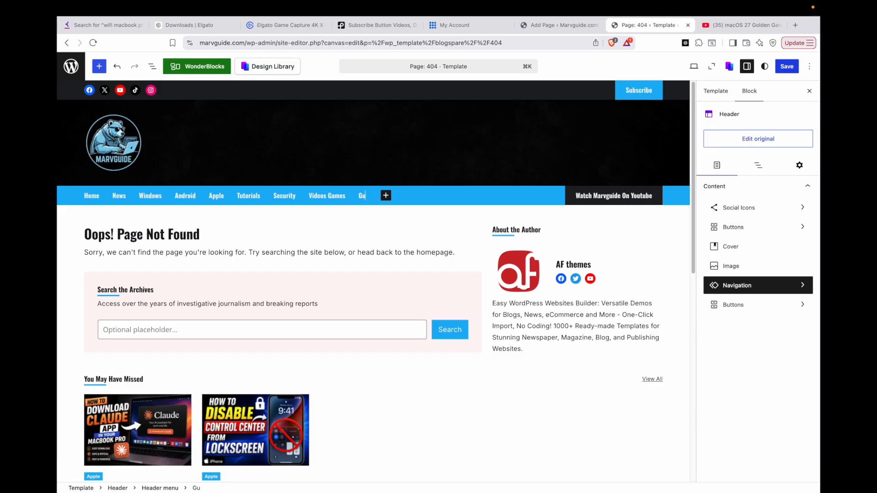
type("ides")
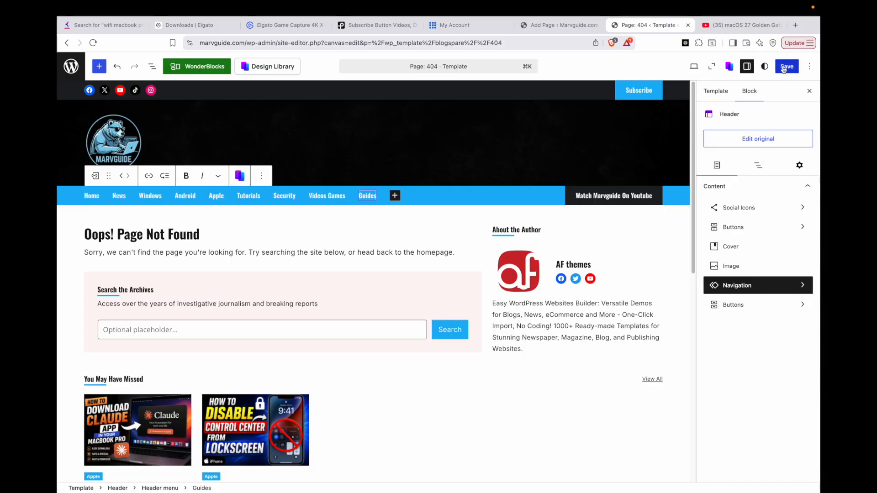
left_click(784, 68)
left_click(785, 69)
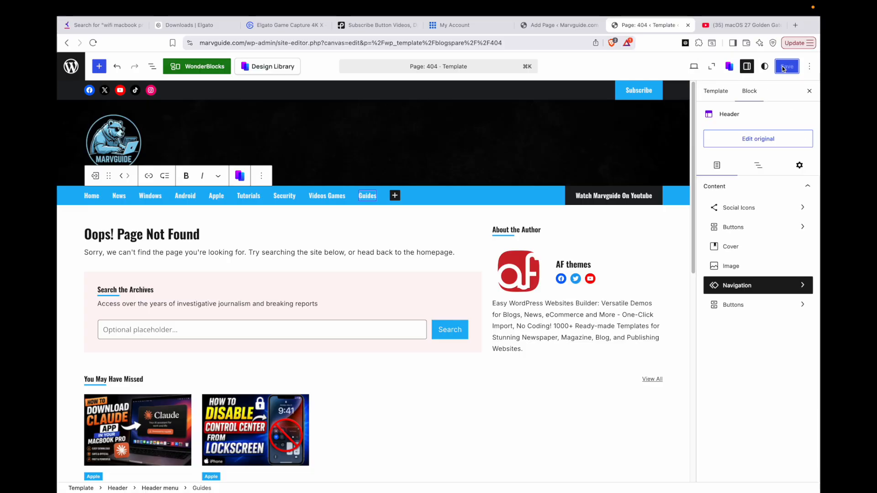
Step: Title the new blank page "Guides" and publish it
left_click(559, 25)
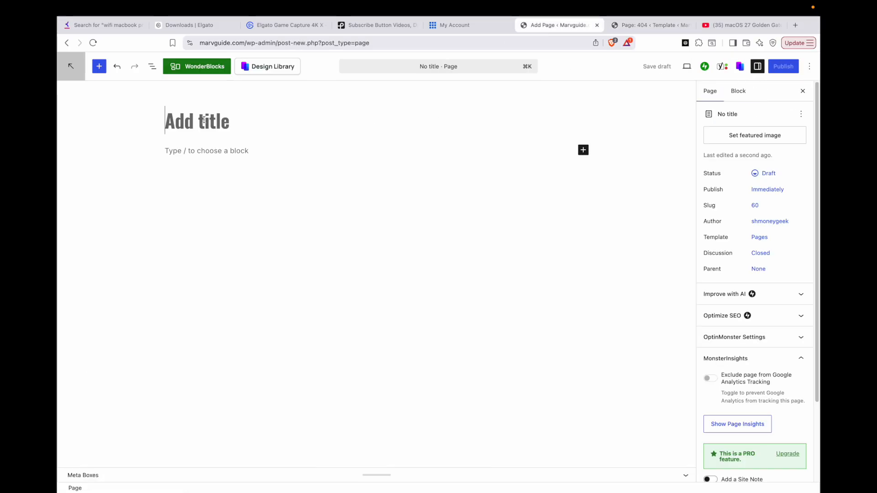
type("Guides")
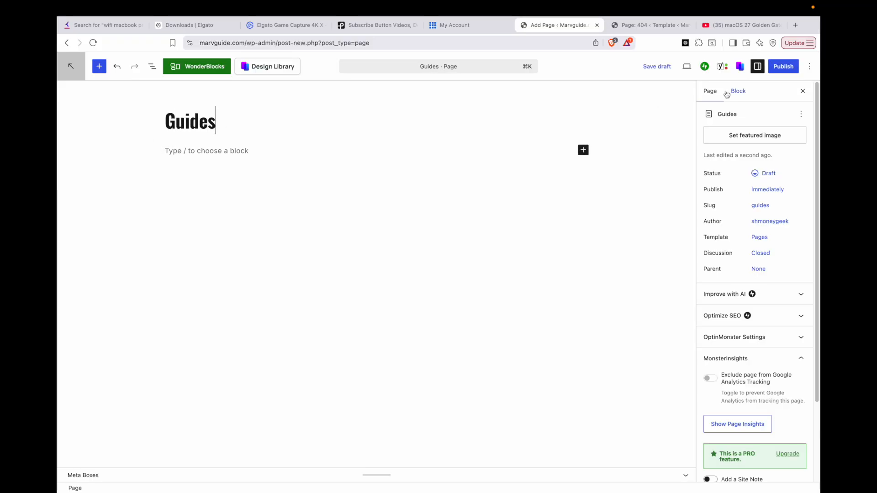
left_click(783, 67)
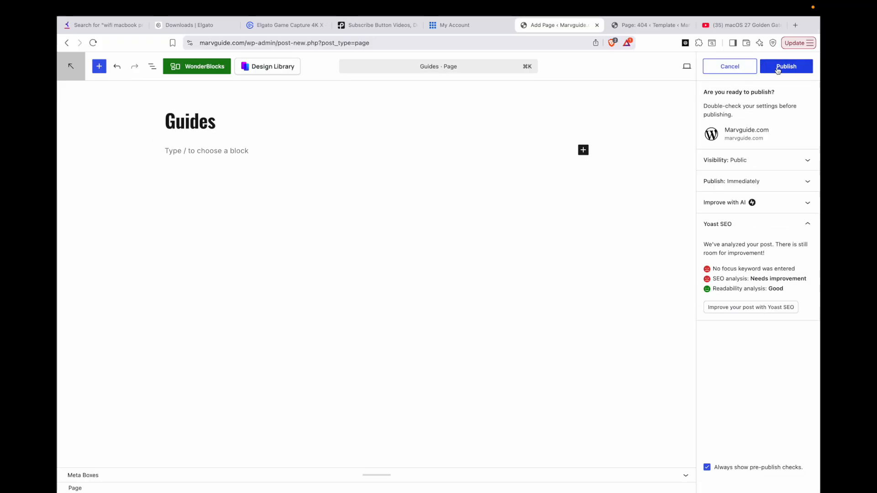
left_click(782, 66)
Step: Check on the live site where the navigation menu's Guides link leads
left_click(647, 27)
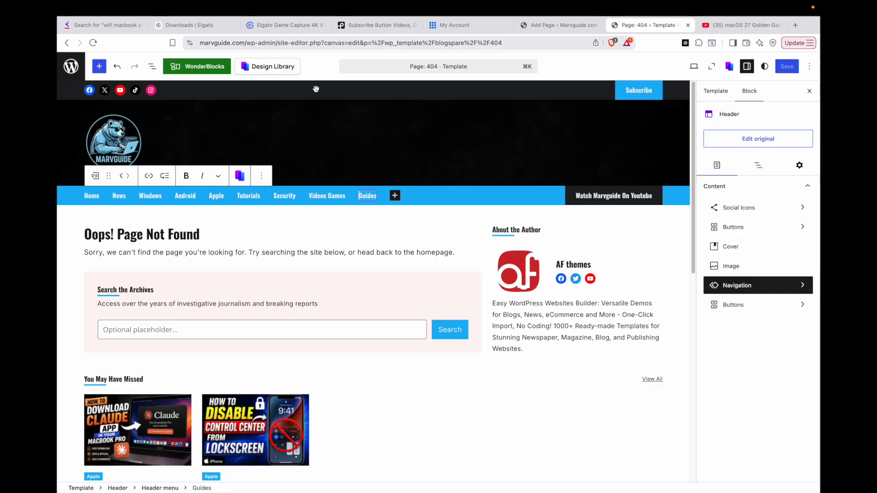
left_click(67, 43)
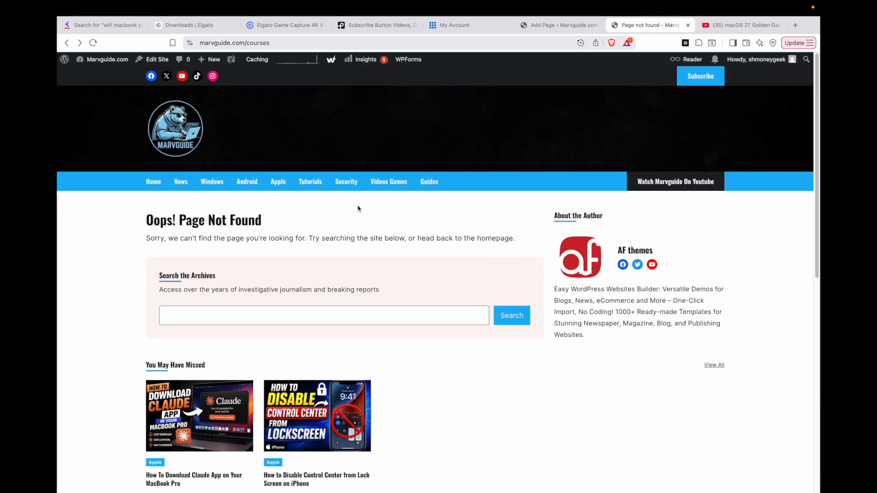
left_click(573, 28)
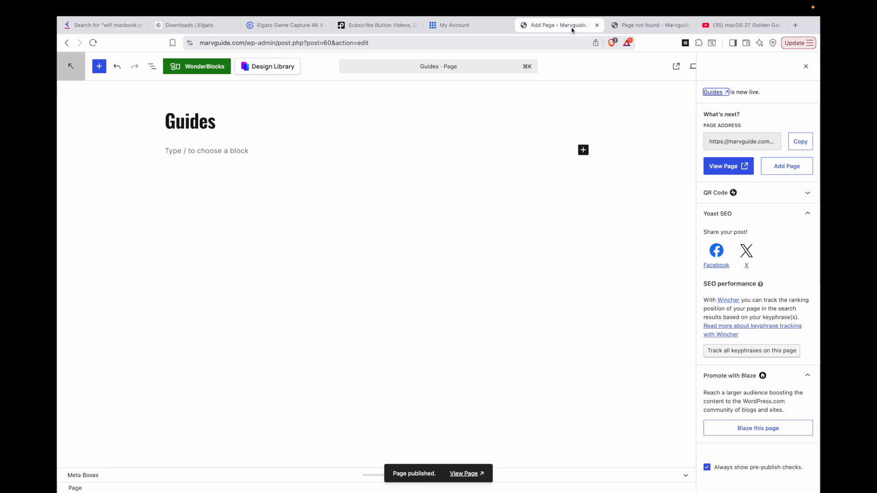
left_click(727, 166)
left_click(425, 185)
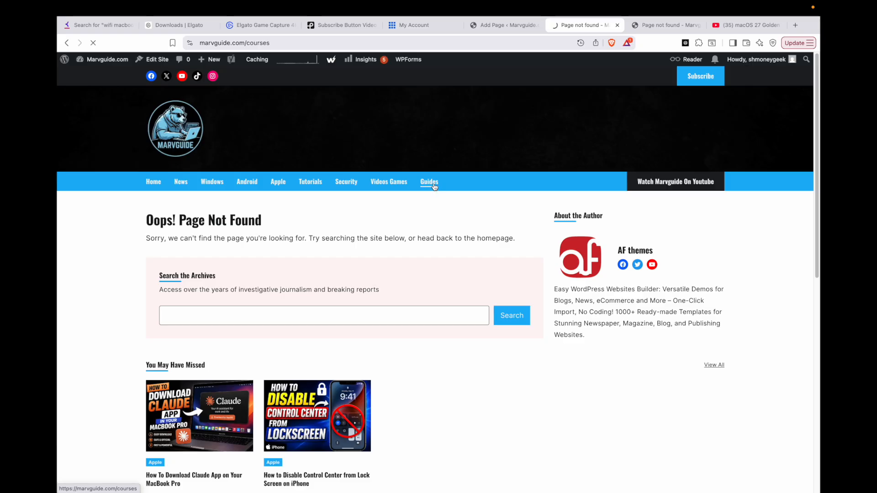
left_click(505, 25)
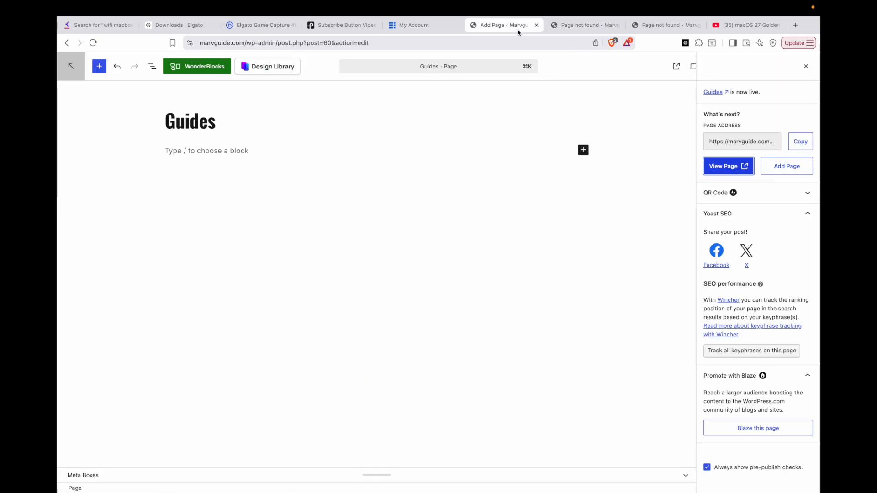
left_click(665, 25)
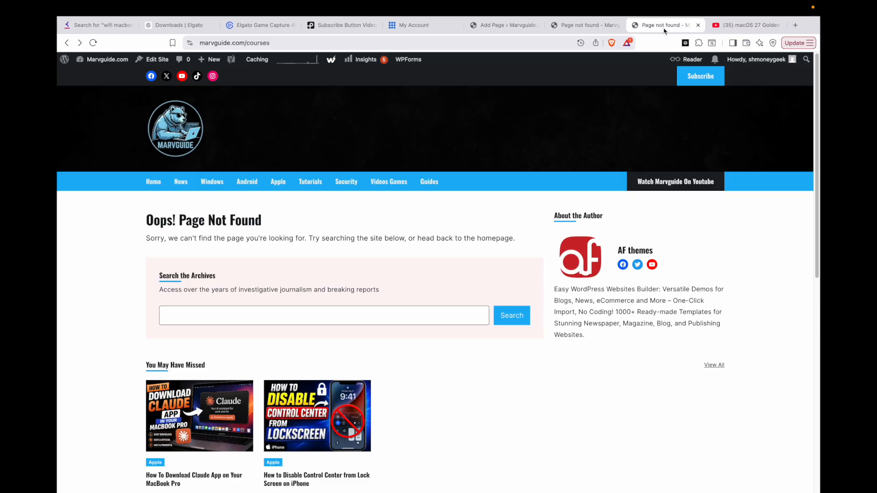
left_click(431, 183)
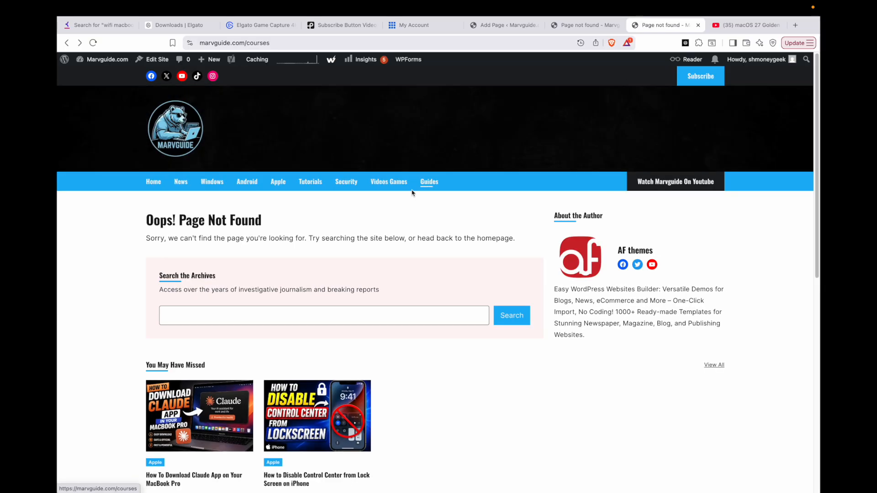
Step: View the published Guides page from its editor and copy the page's web address
left_click(485, 26)
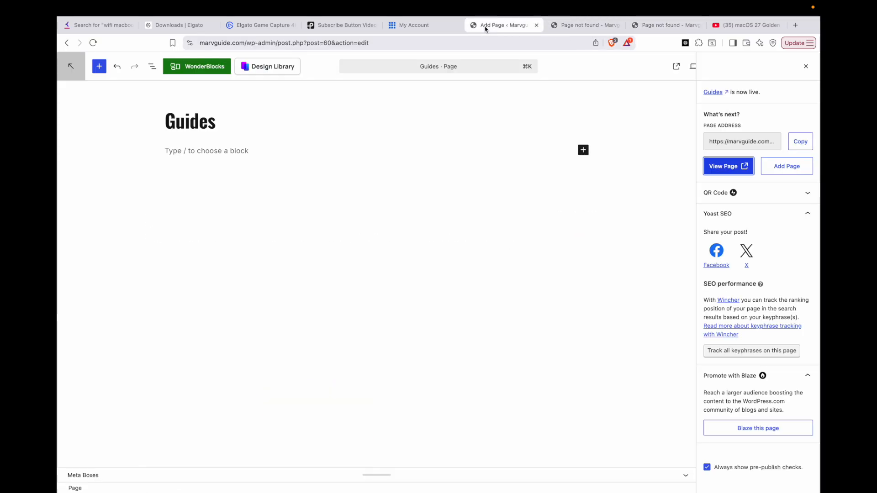
left_click(751, 168)
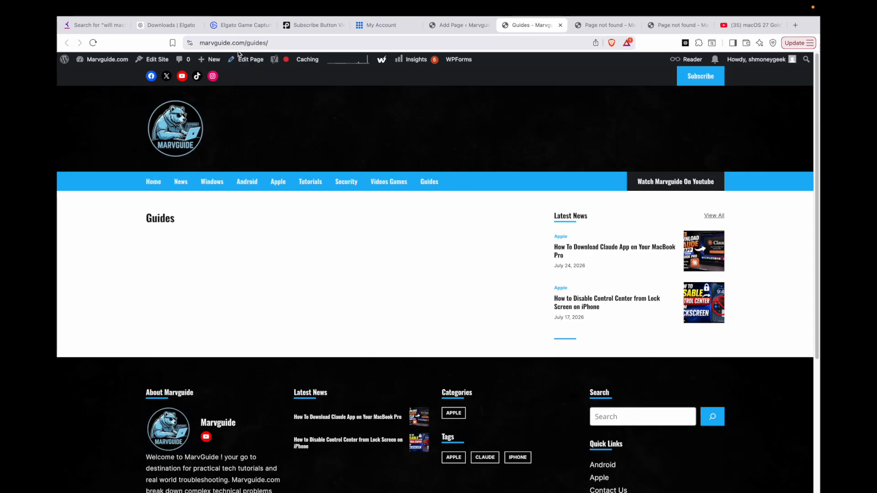
left_click(238, 43)
right_click(239, 43)
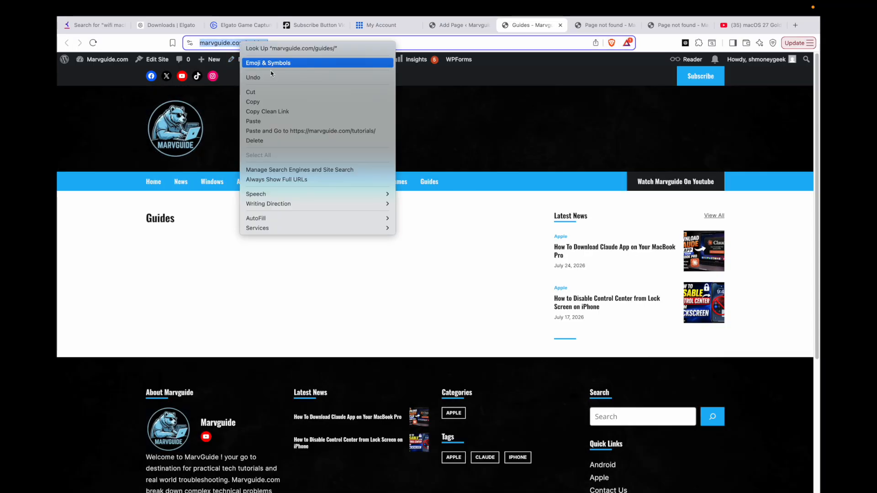
left_click(272, 101)
Step: Close the duplicate not-found page and open the remaining Courses address in the site editor
left_click(686, 25)
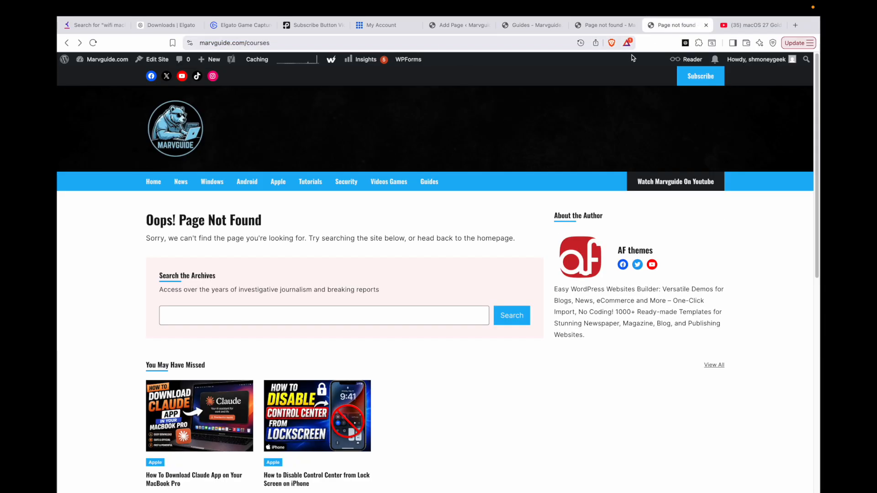
left_click(706, 25)
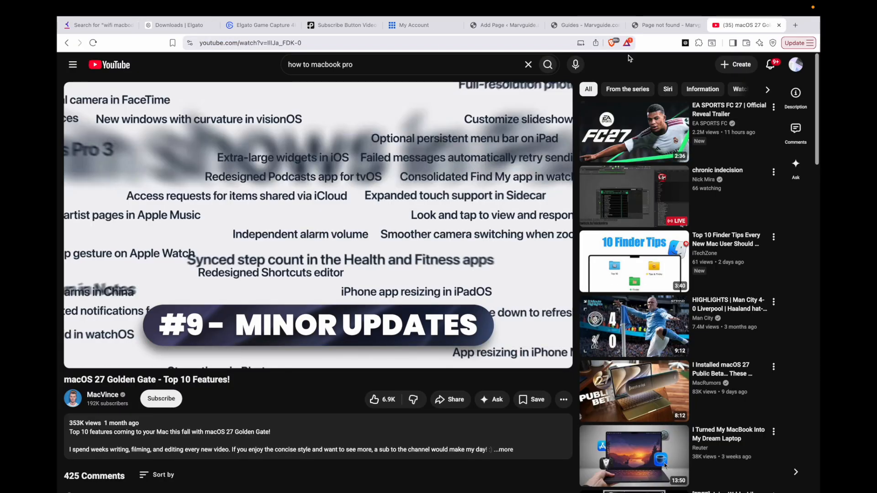
left_click(659, 27)
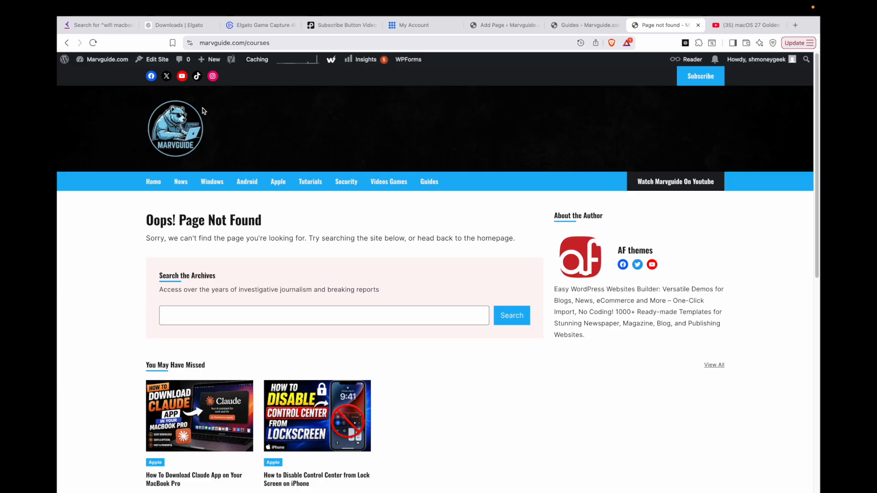
left_click(158, 63)
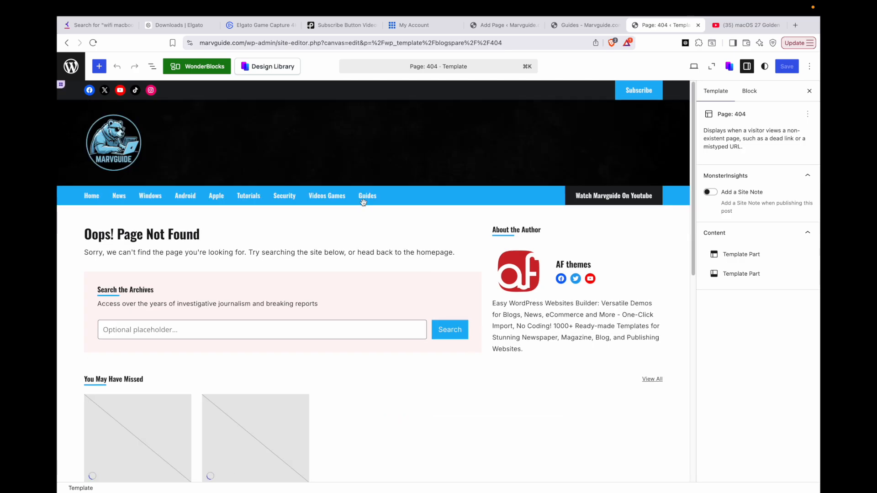
Step: Replace the header menu's Guides link with the copied marvguide.com/guides/ address and save the header menu
left_click(364, 200)
left_click(366, 200)
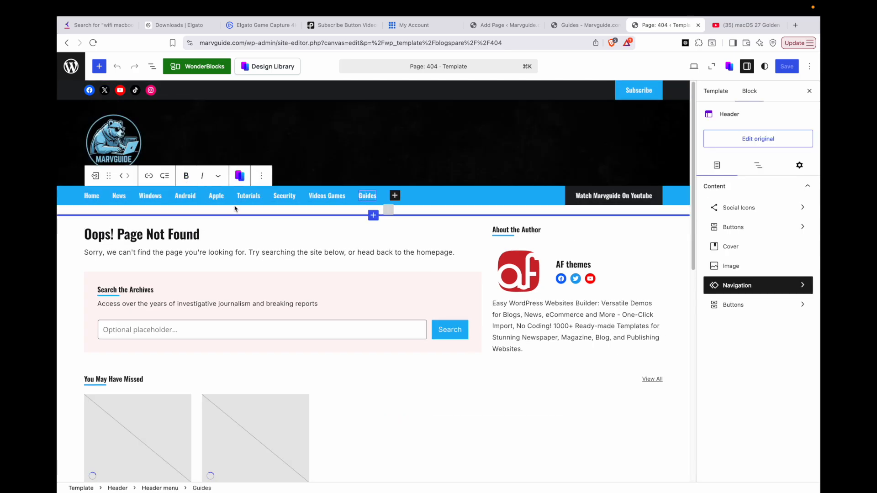
left_click(340, 239)
left_click(361, 201)
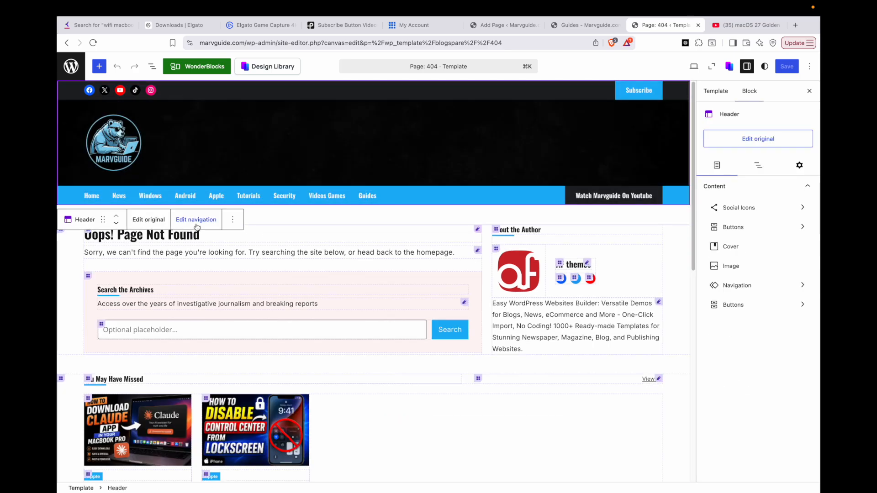
left_click(366, 196)
left_click(148, 177)
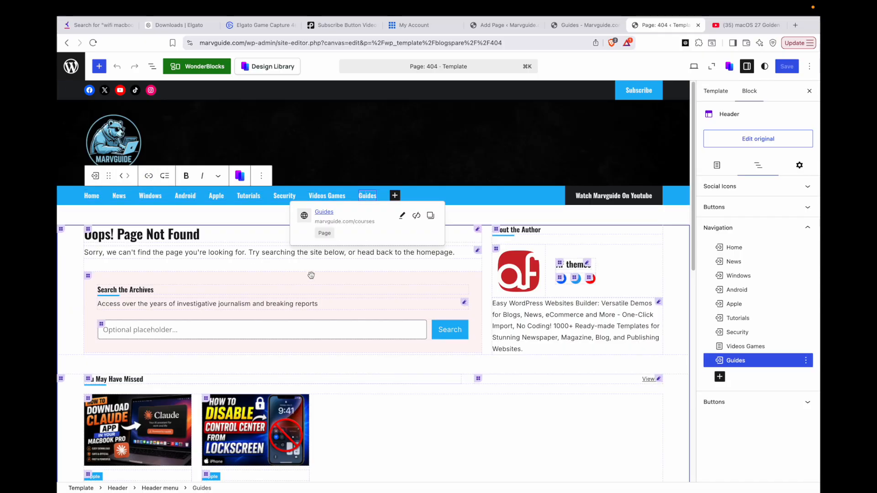
left_click(401, 217)
left_click_drag(393, 263, 276, 265)
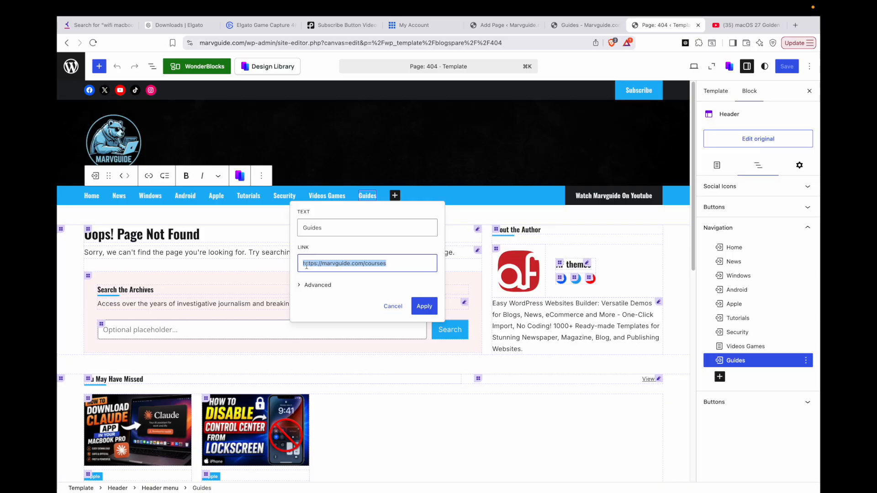
right_click(363, 264)
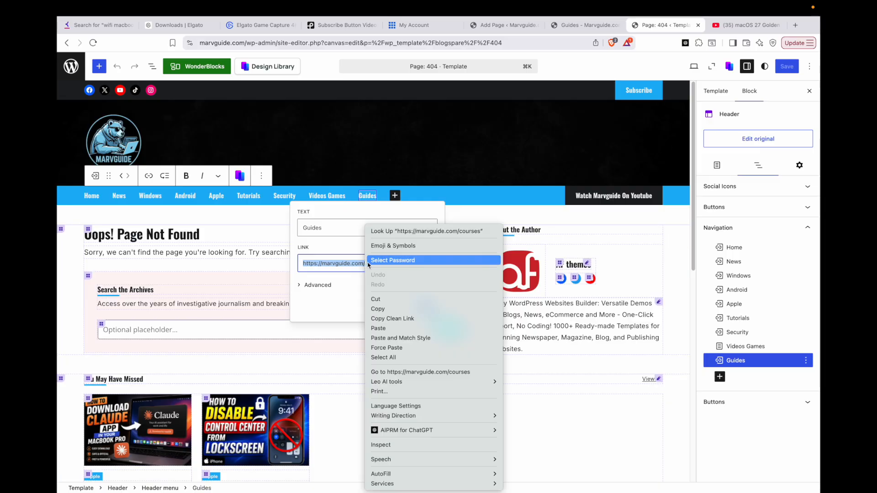
left_click(405, 328)
left_click(424, 306)
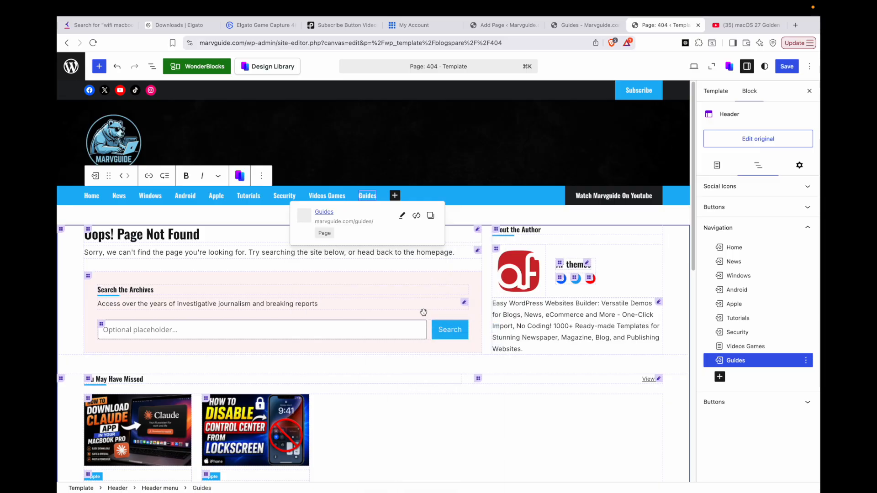
left_click(788, 67)
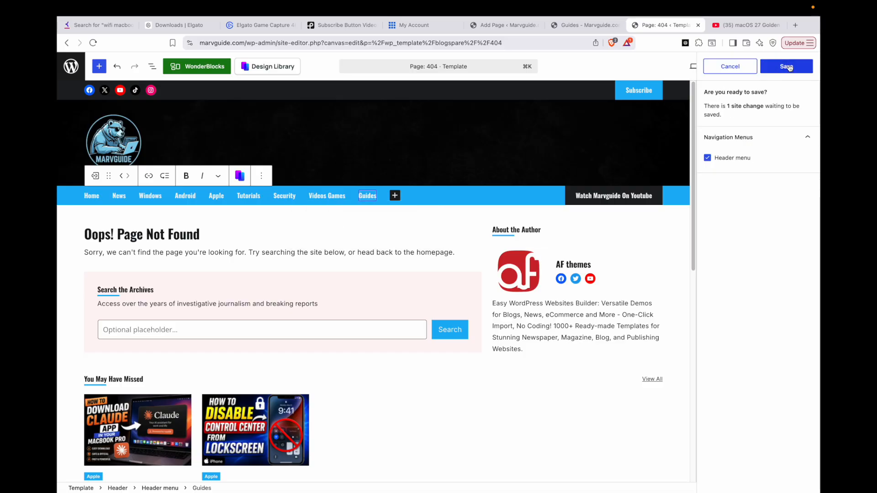
left_click(790, 67)
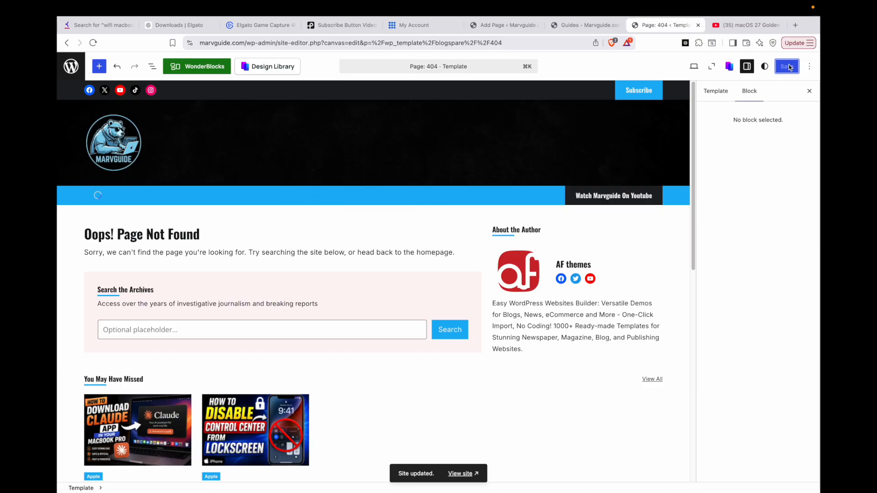
Step: Check the Guides, Videos Games and Security links in the live site's navigation menu and look over the Guides page
left_click(66, 43)
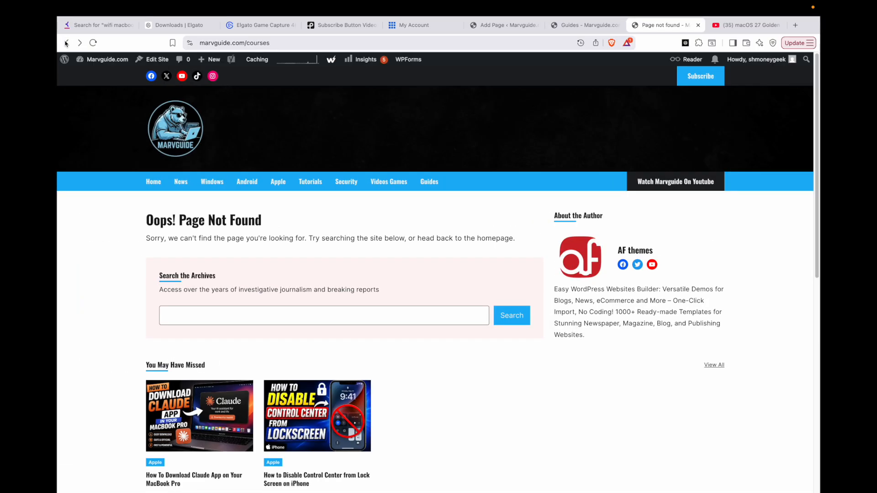
left_click(425, 187)
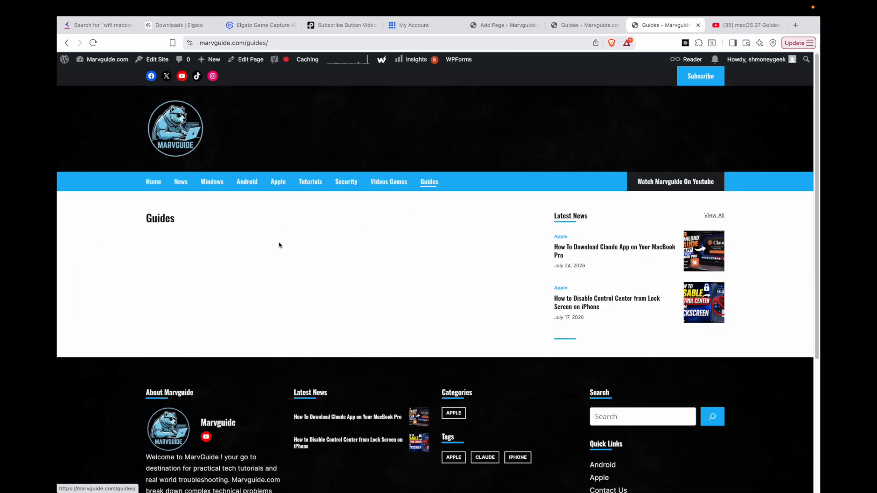
scroll(352, 290, "down", 10)
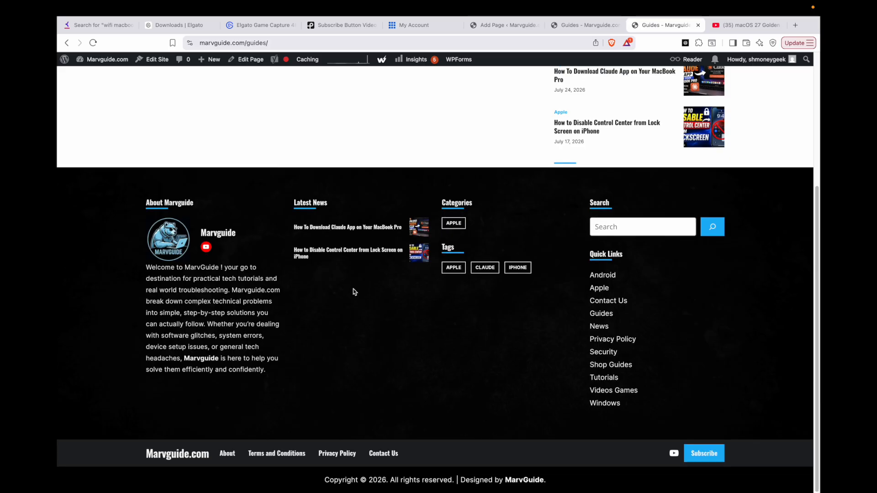
scroll(354, 291, "up", 10)
left_click(402, 181)
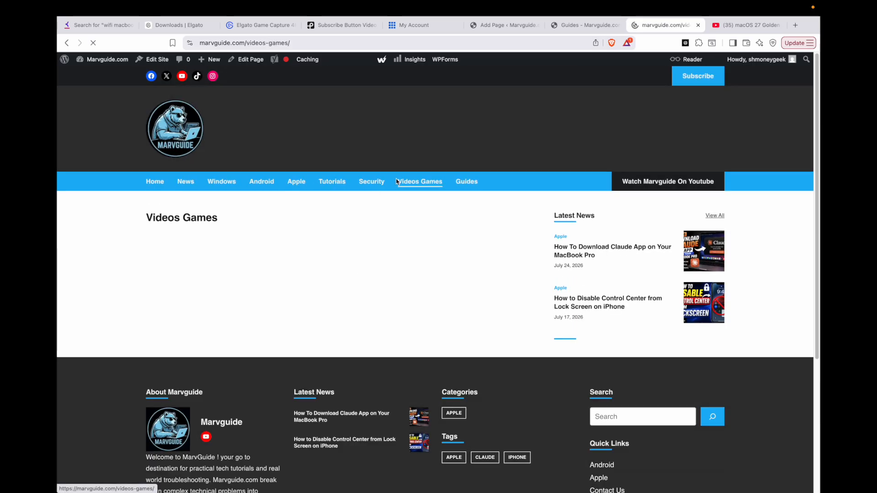
left_click(348, 183)
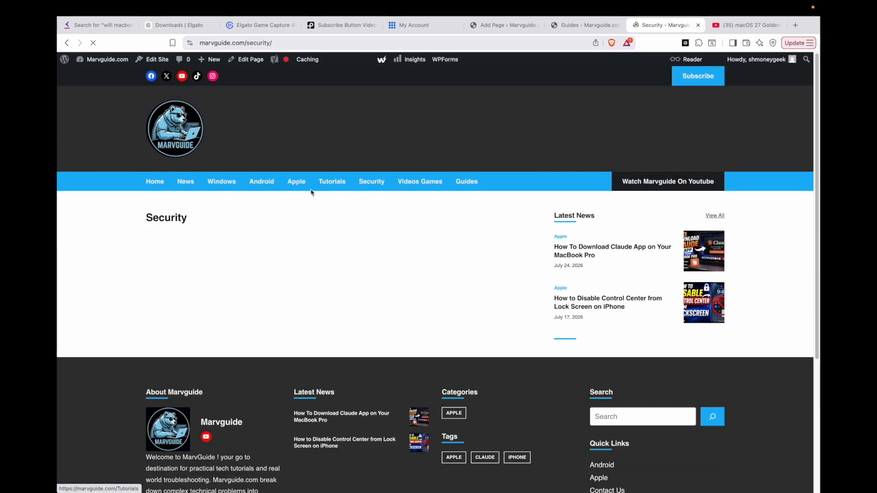
Step: Check the Tutorials, Apple, Android, Windows, News and Home links in the live site's navigation menu
left_click(322, 187)
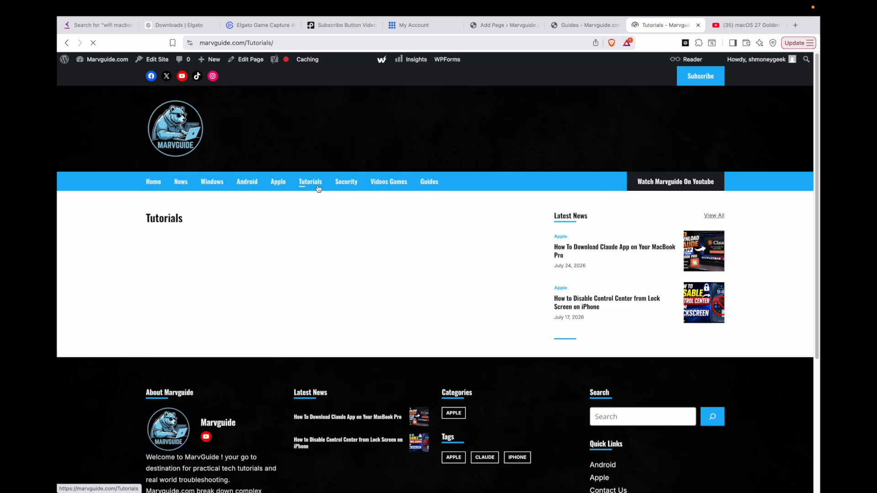
left_click(278, 185)
left_click(245, 185)
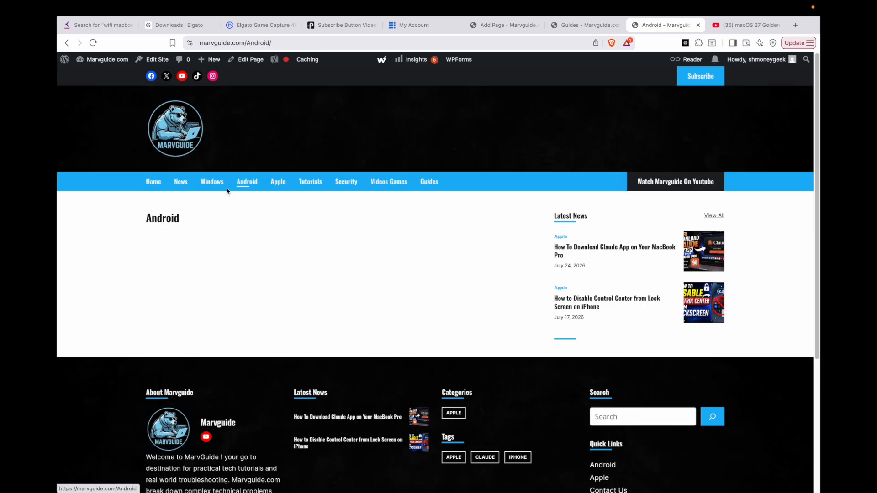
left_click(214, 184)
left_click(182, 183)
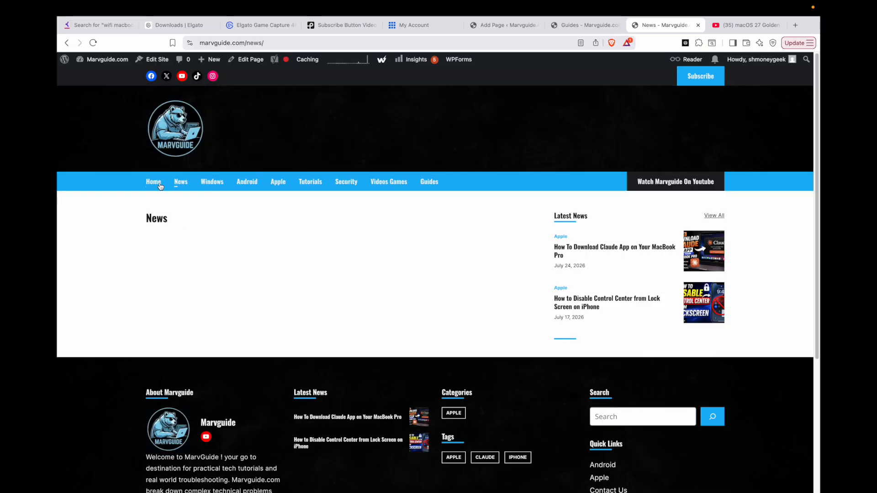
left_click(158, 184)
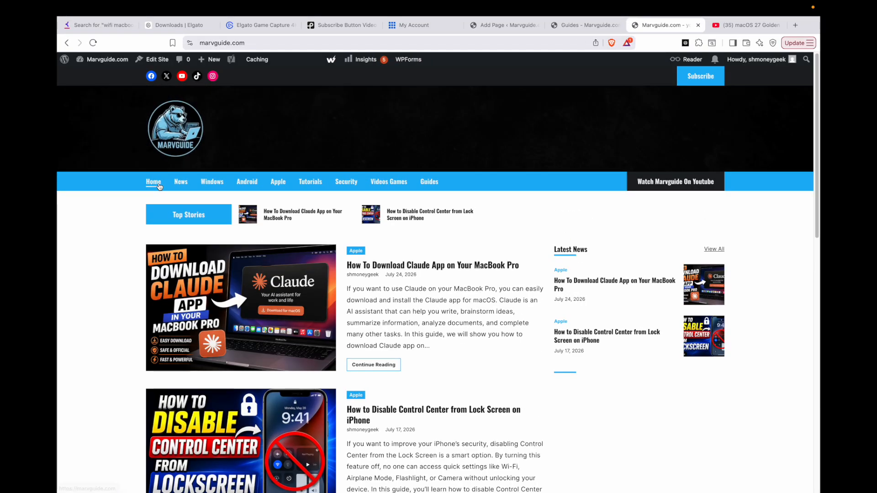
Step: Test the About link in the home page's footer menu
scroll(400, 299, "down", 20)
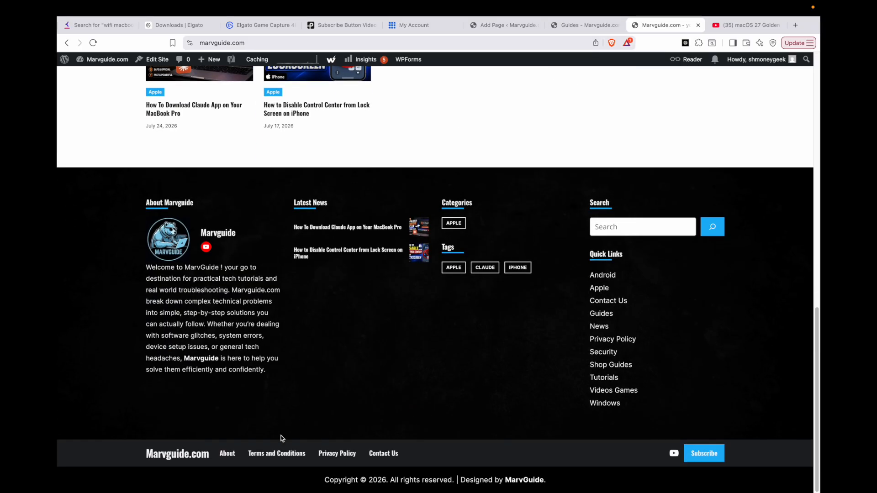
left_click(228, 454)
scroll(240, 443, "down", 20)
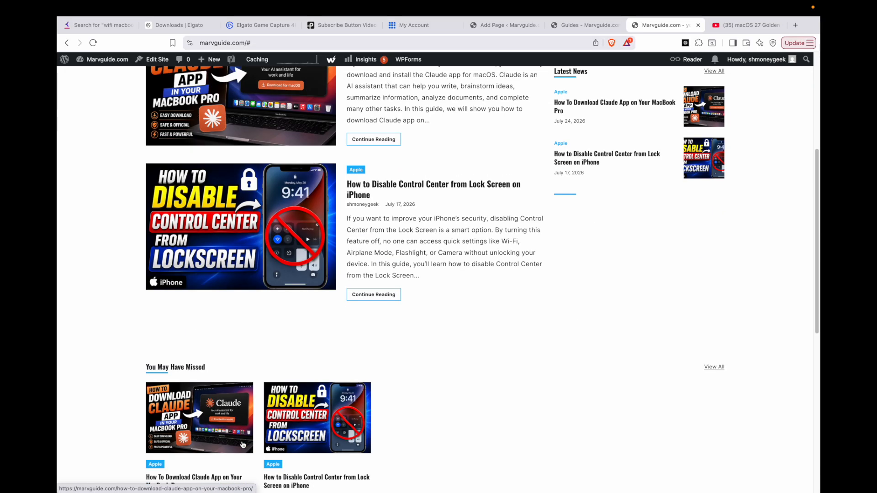
left_click(233, 454)
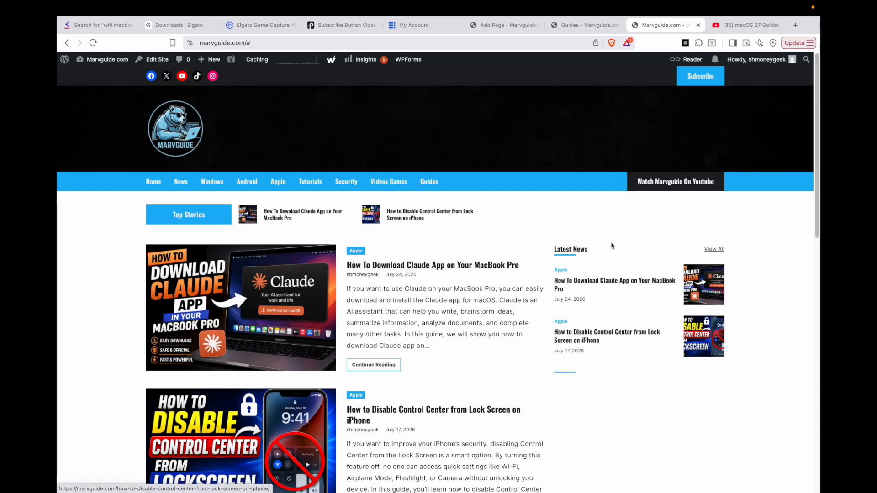
Step: Start a new page from the published Guides page's editor, title it About, and publish it
left_click(502, 28)
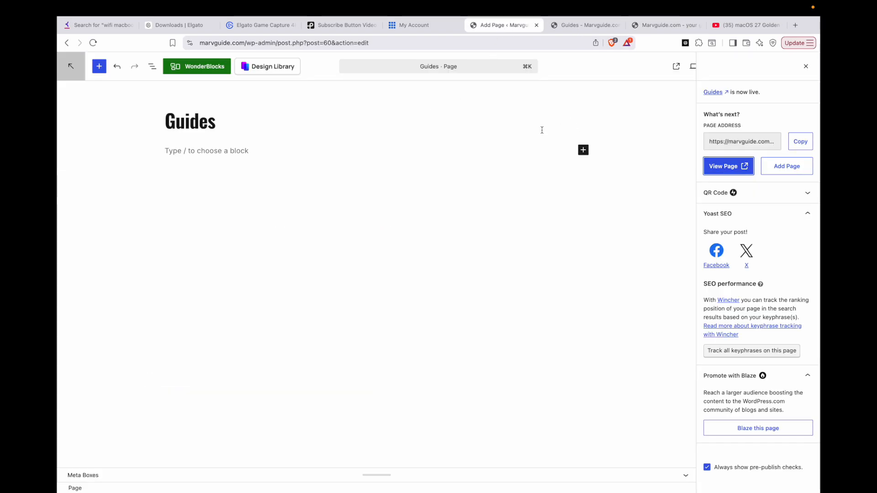
left_click(66, 44)
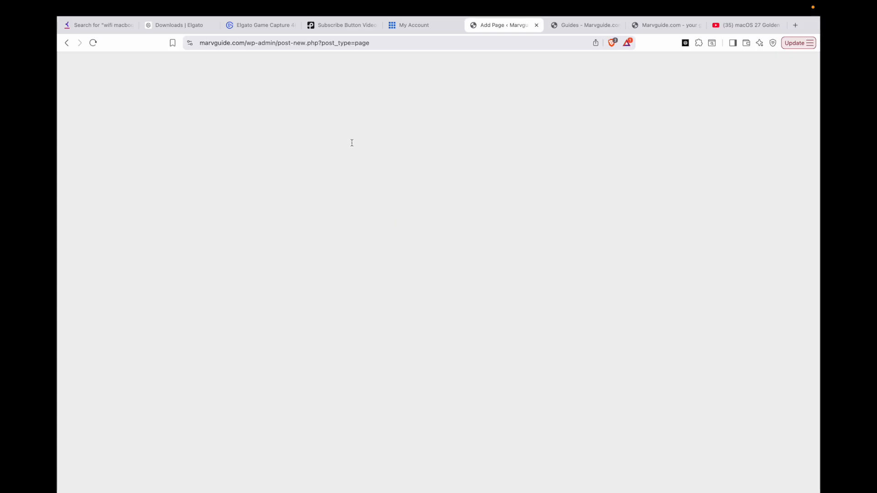
type("A")
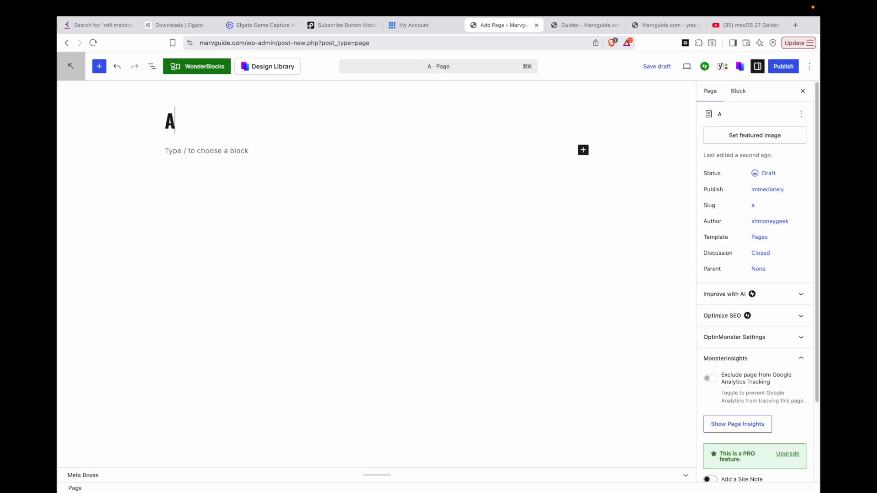
type("bout")
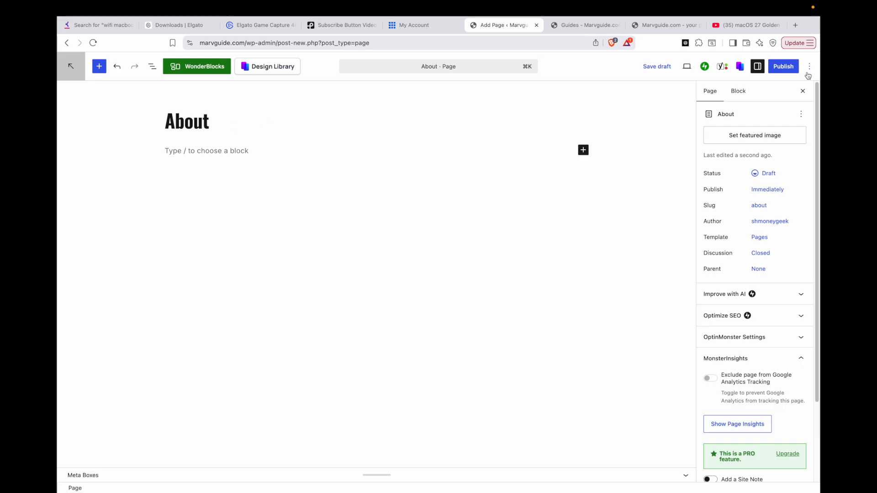
left_click(776, 69)
left_click(784, 68)
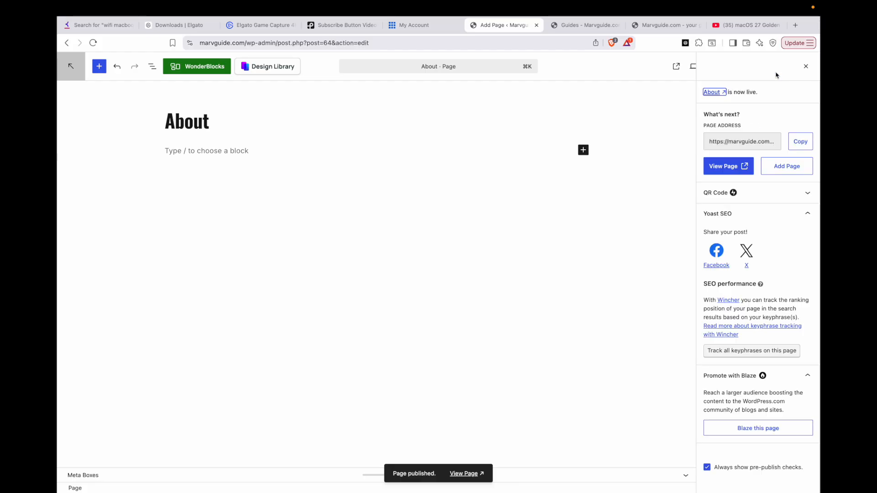
Step: View the published About page and test the footer menu's About link from there
left_click(724, 166)
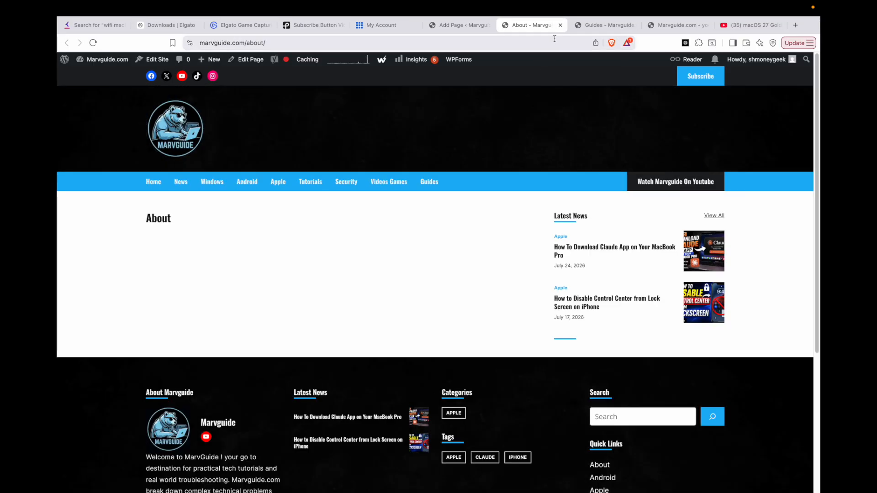
scroll(350, 309, "down", 5)
left_click(228, 455)
scroll(241, 376, "down", 5)
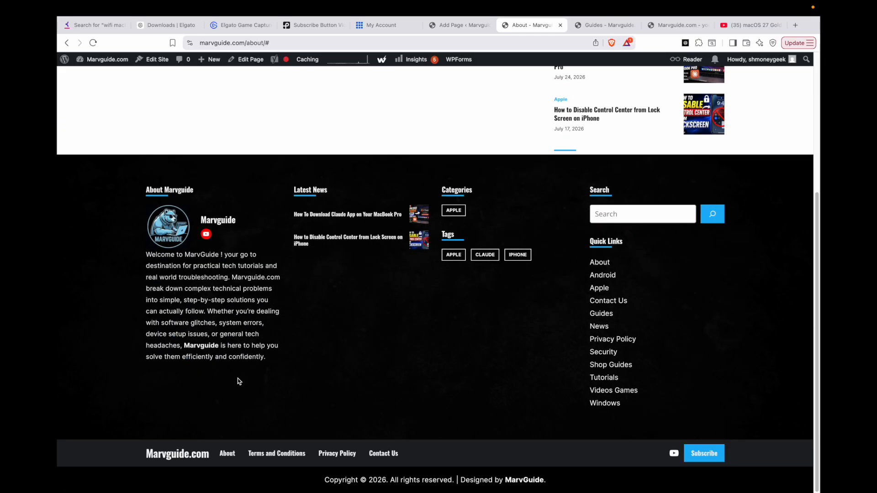
left_click(222, 455)
scroll(222, 455, "down", 5)
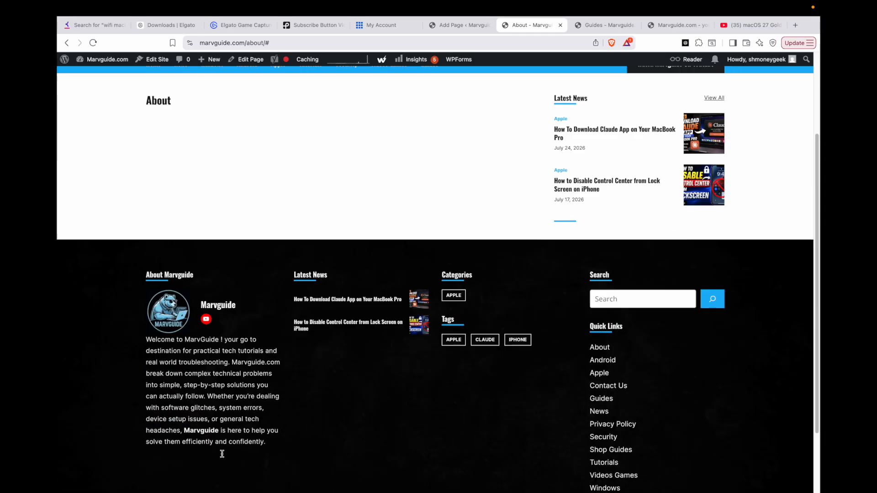
Step: Return to the site's home page and test the footer menu's About link again
scroll(188, 291, "up", 5)
left_click(150, 182)
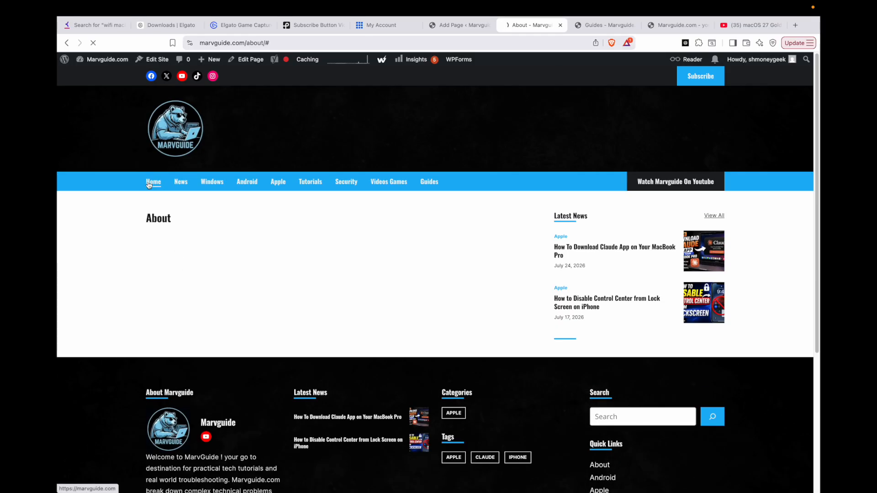
scroll(246, 323, "down", 2)
scroll(246, 322, "down", 5)
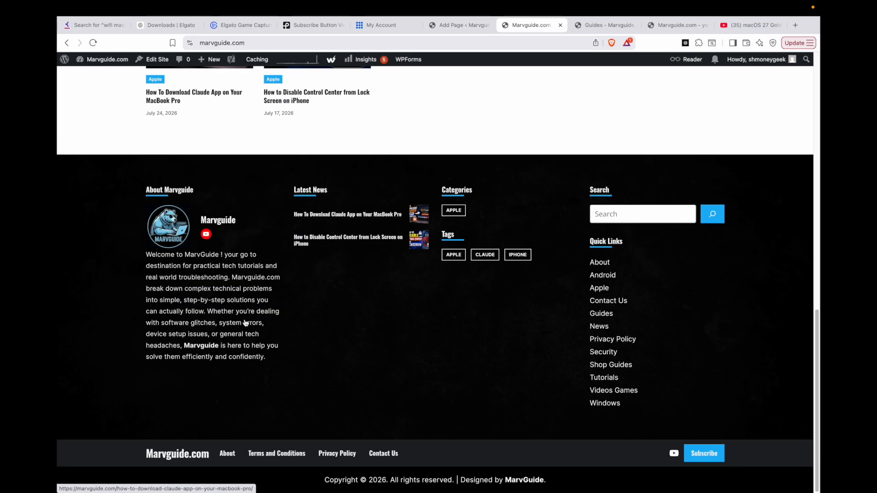
left_click(231, 460)
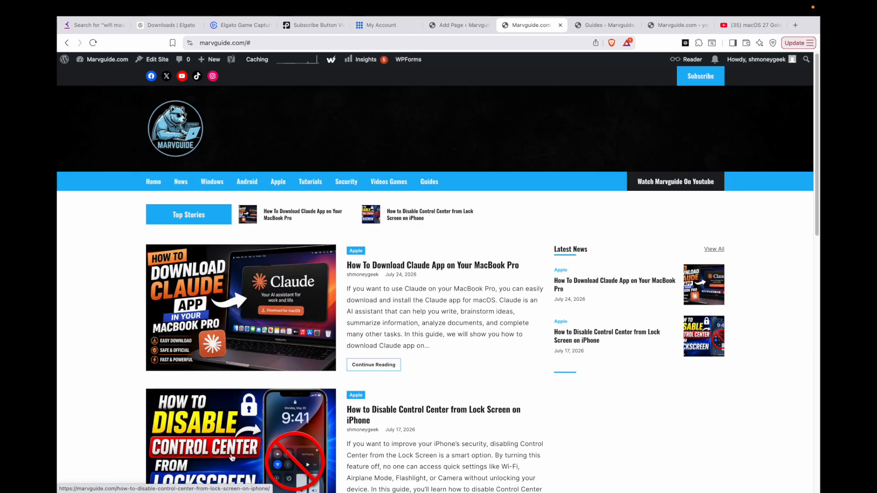
scroll(305, 403, "down", 5)
left_click(215, 210)
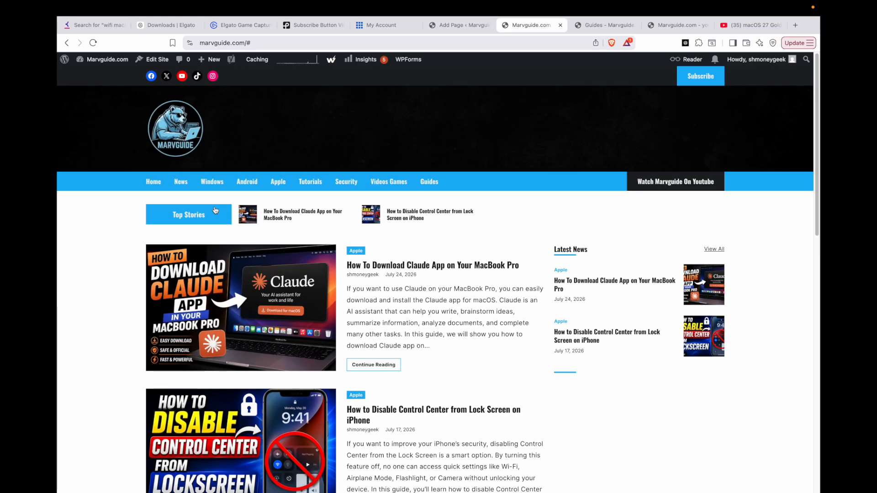
Step: Open the footer menu's About link details in the site editor and copy the published About page's address from its editor
left_click(155, 59)
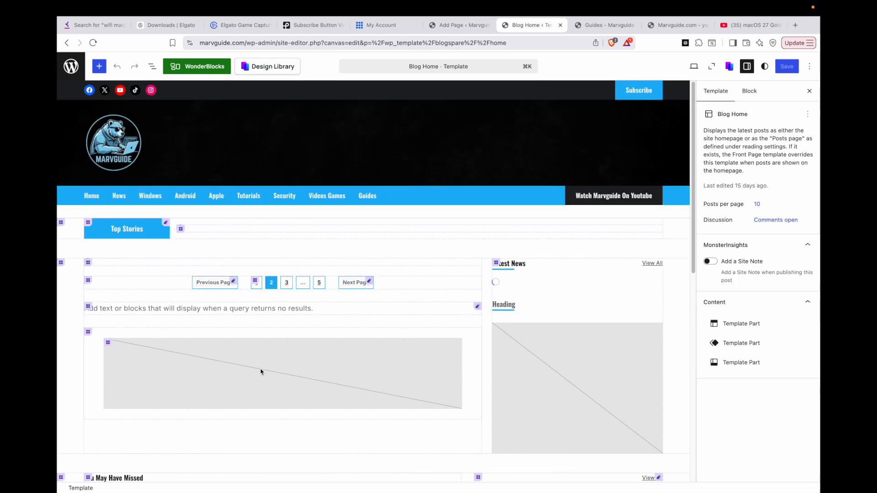
scroll(262, 371, "down", 10)
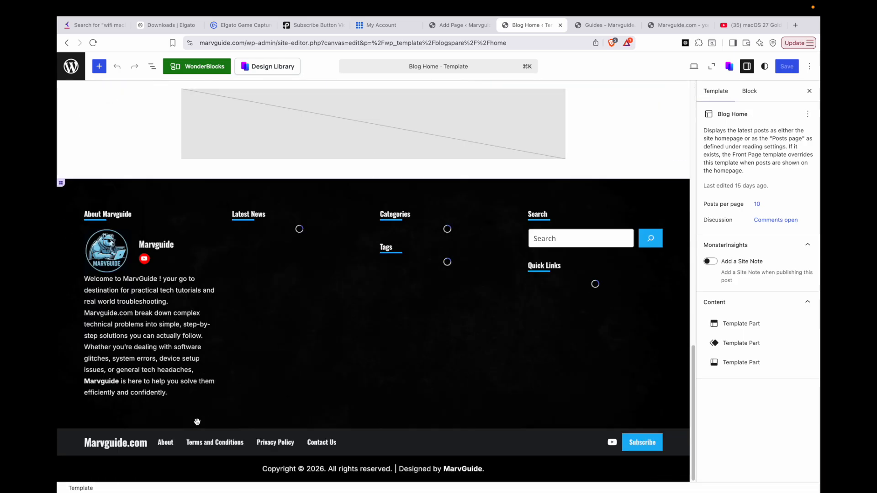
left_click(167, 442)
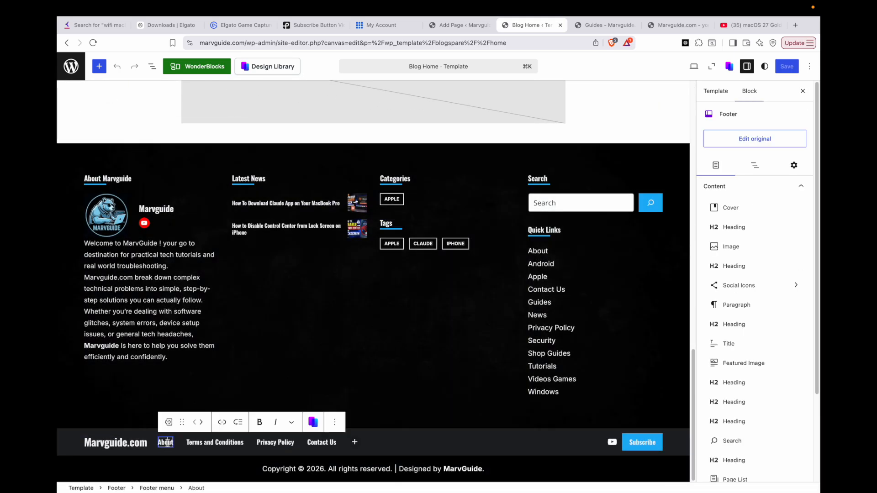
left_click(224, 425)
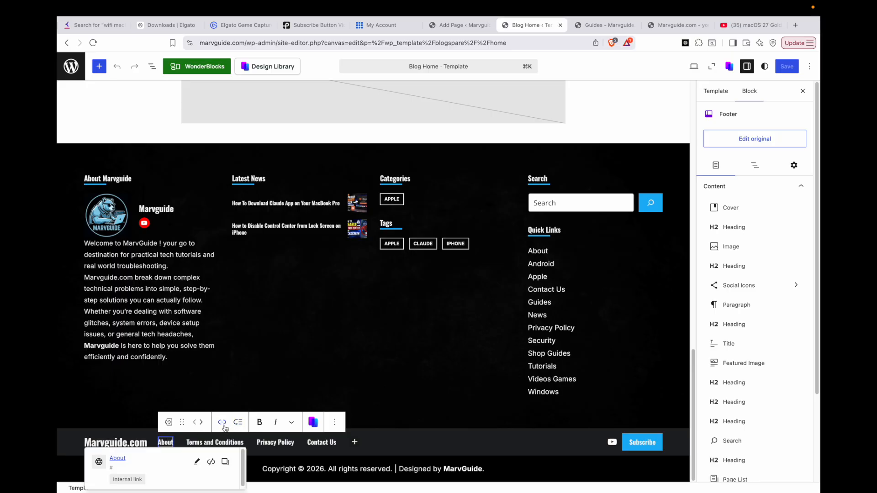
left_click(457, 29)
left_click(797, 141)
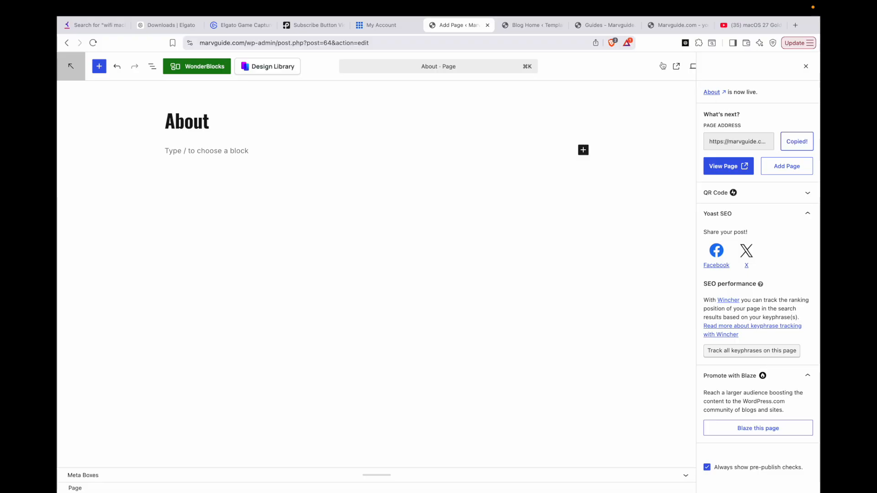
left_click(533, 25)
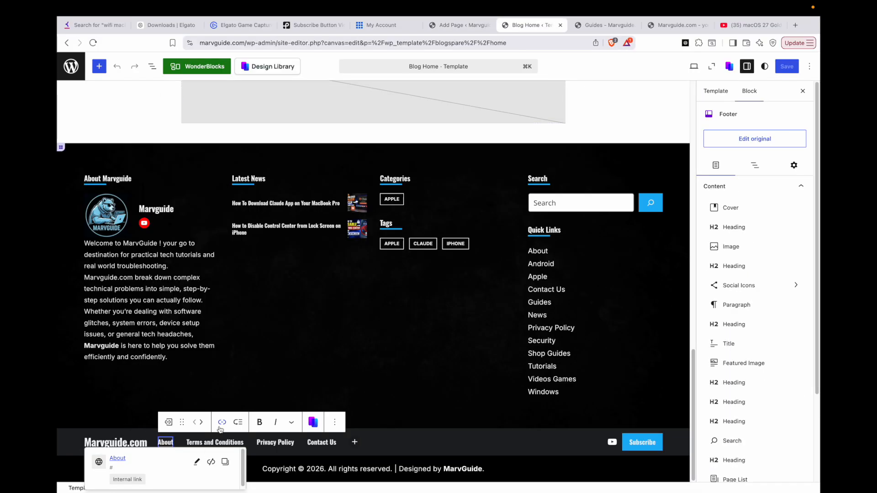
left_click(197, 462)
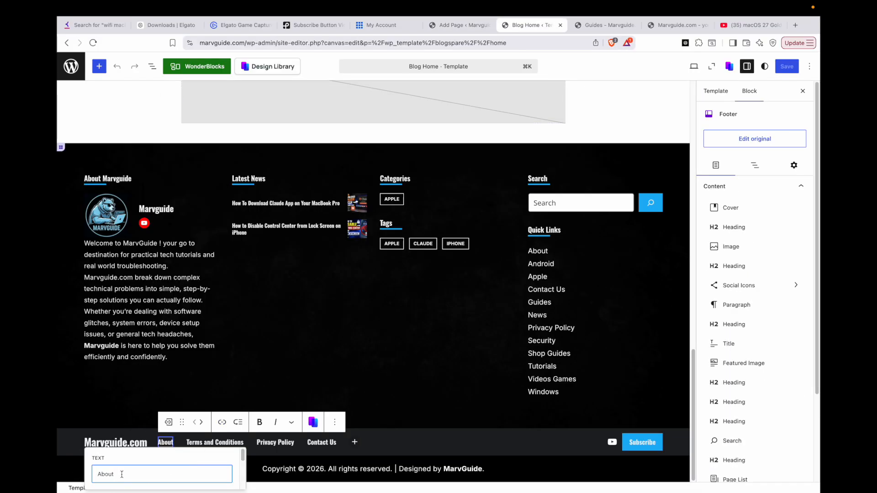
scroll(166, 458, "down", 3)
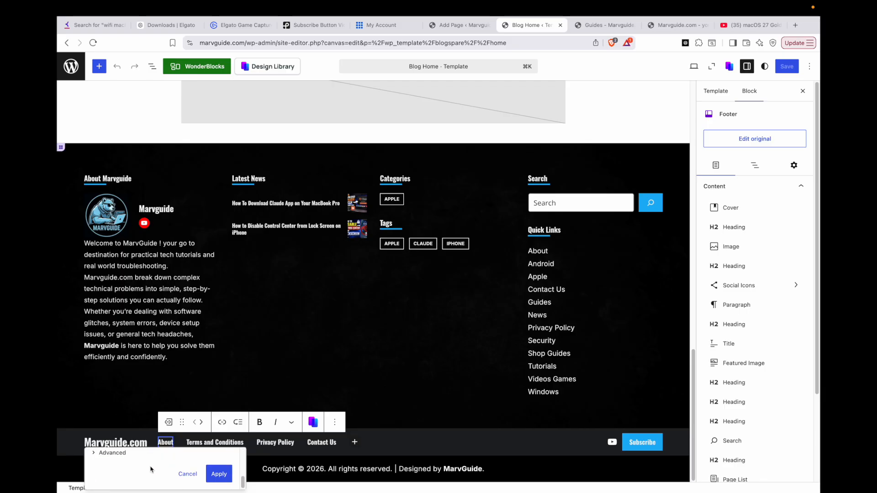
scroll(150, 469, "up", 3)
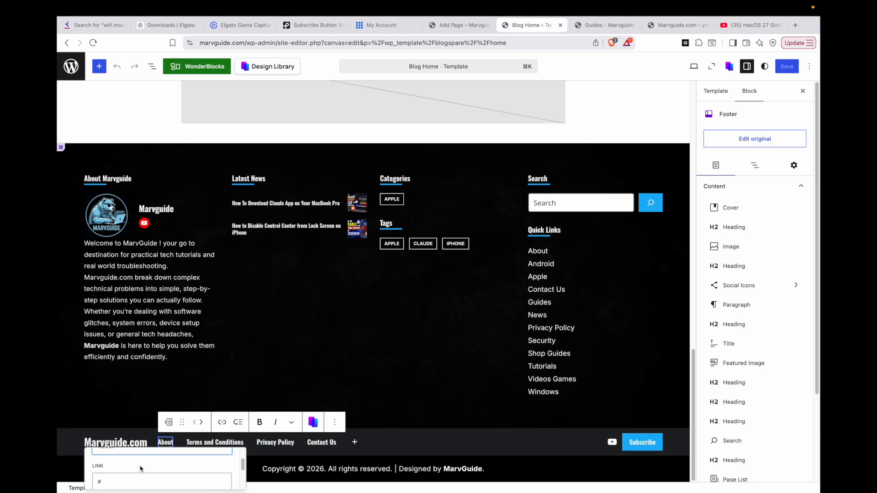
left_click(105, 469)
right_click(97, 470)
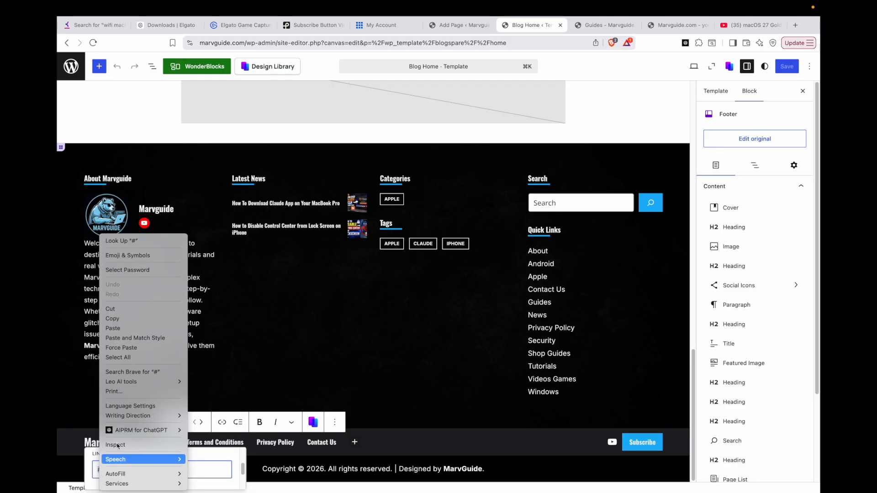
left_click(127, 338)
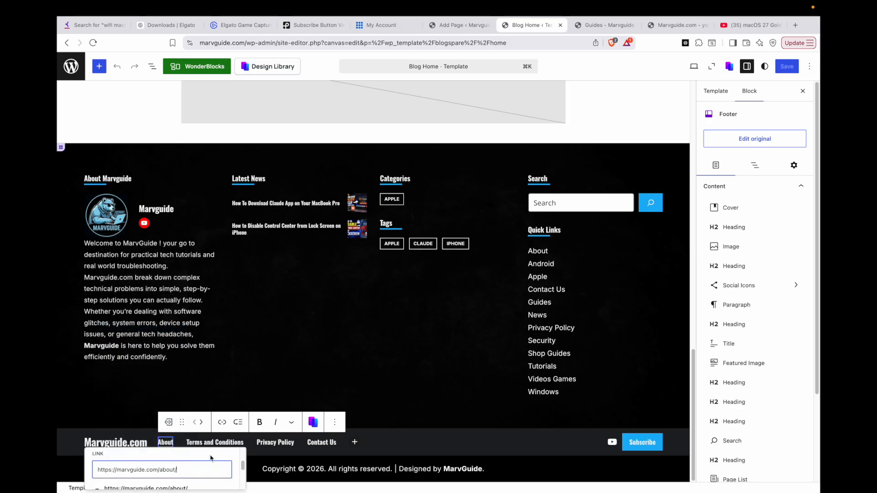
scroll(192, 471, "down", 3)
left_click(219, 477)
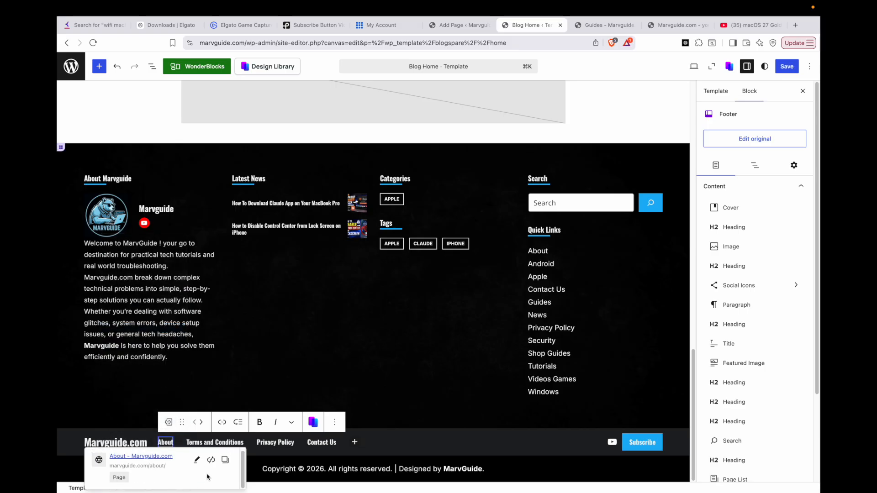
Step: Leave the About page's editor for the pages list and test the footer's Terms and Conditions link on the live Guides page
left_click(468, 29)
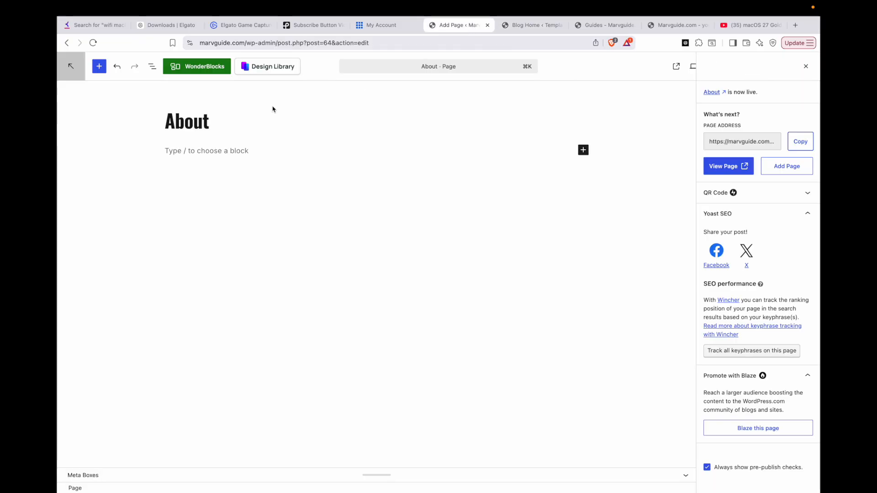
left_click(66, 44)
left_click(599, 25)
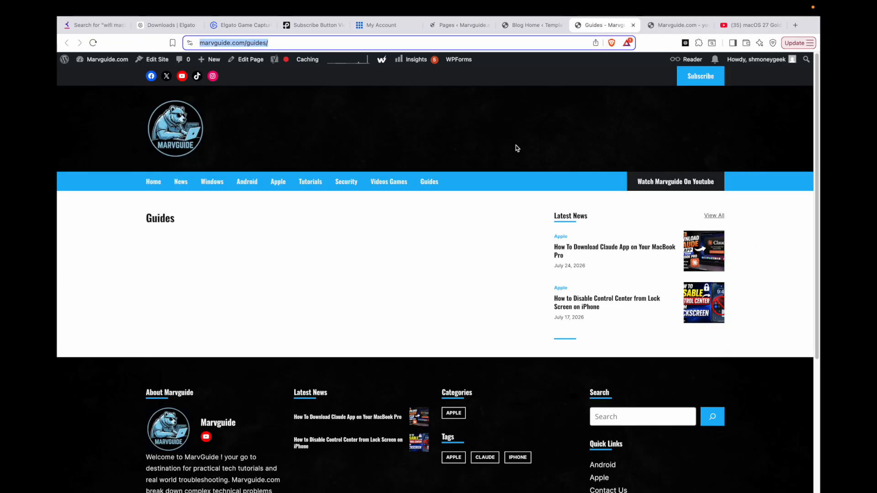
scroll(347, 267, "down", 10)
left_click(272, 454)
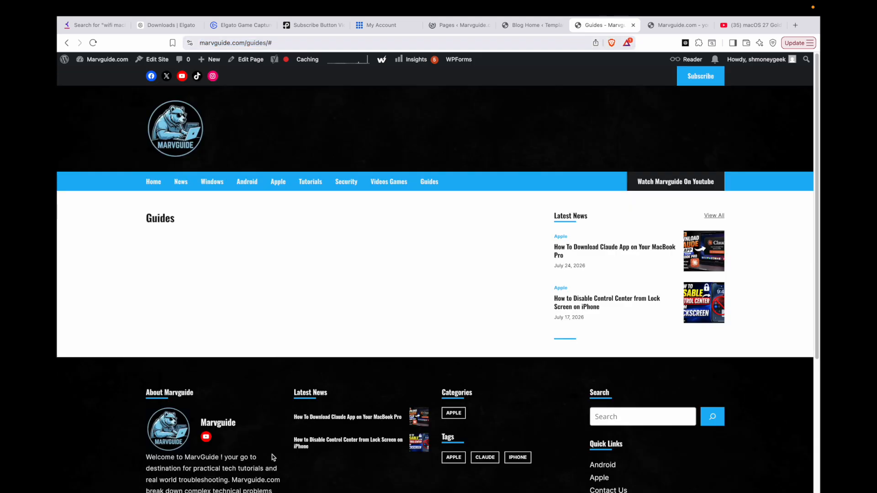
scroll(257, 302, "down", 5)
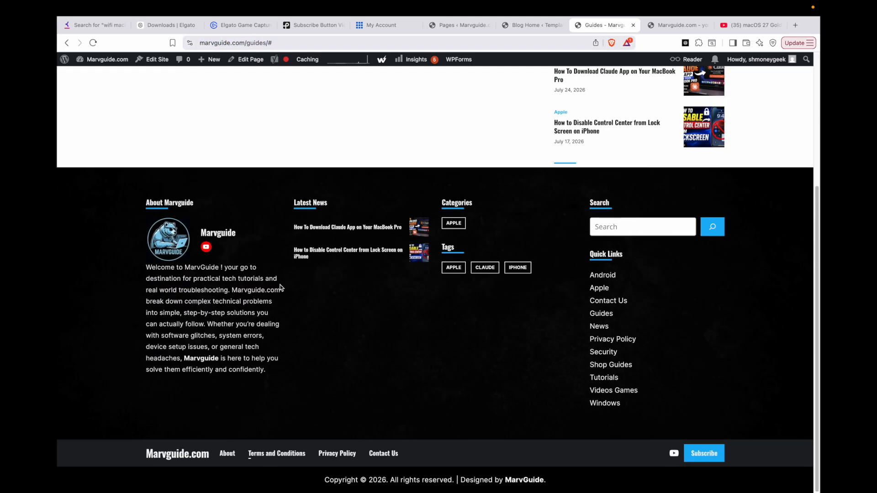
Step: Compare the footer menu in the site editor with the footer and header menus on the live Guides page
left_click(521, 26)
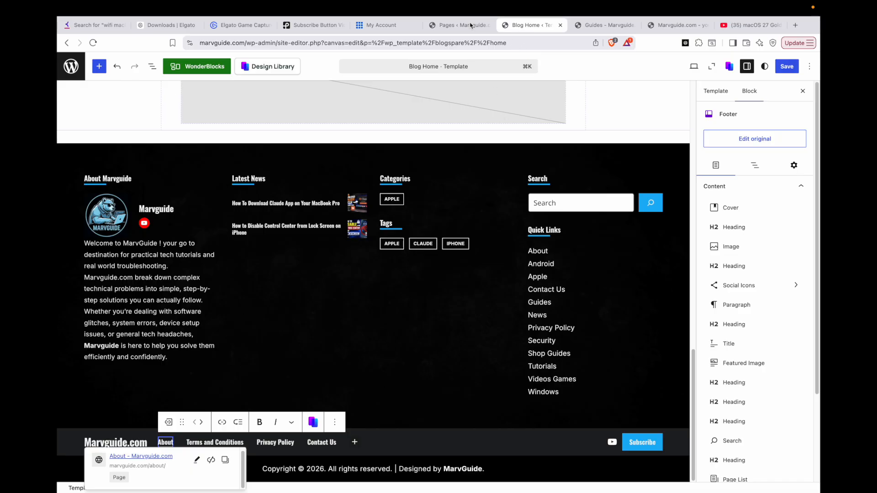
scroll(452, 188, "up", 15)
scroll(345, 198, "down", 14)
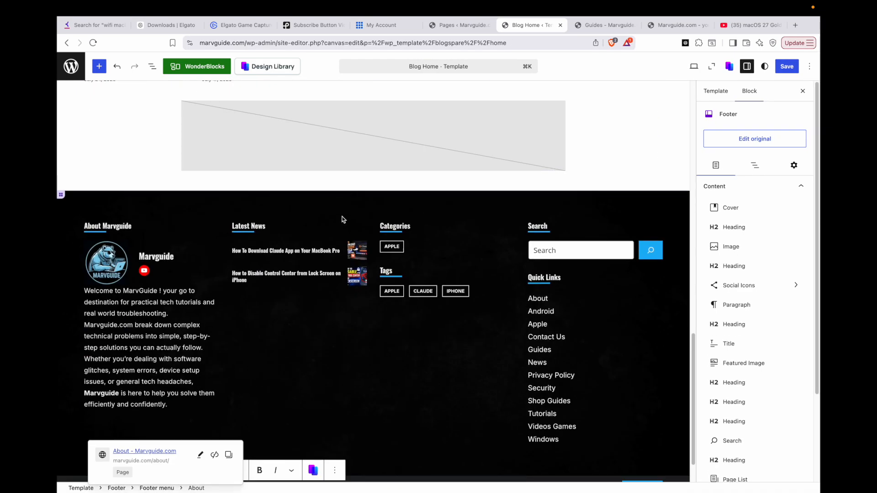
scroll(344, 219, "down", 2)
key("ctrl+Tab")
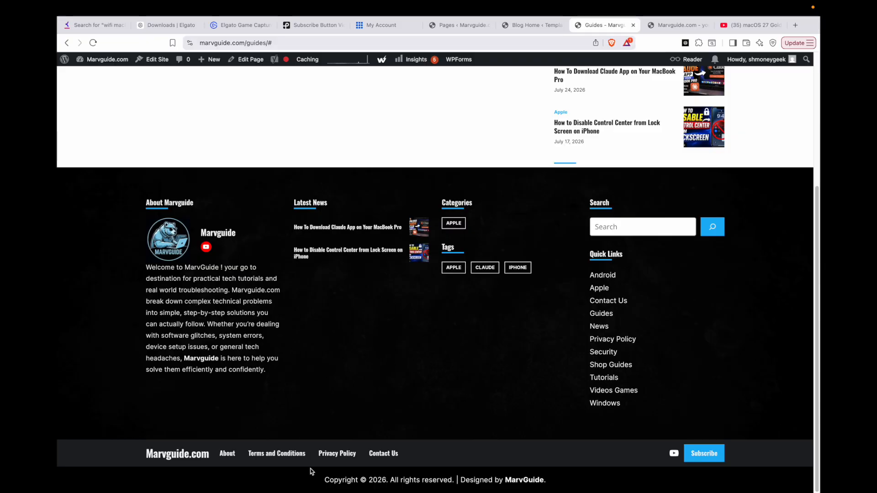
scroll(301, 464, "up", 5)
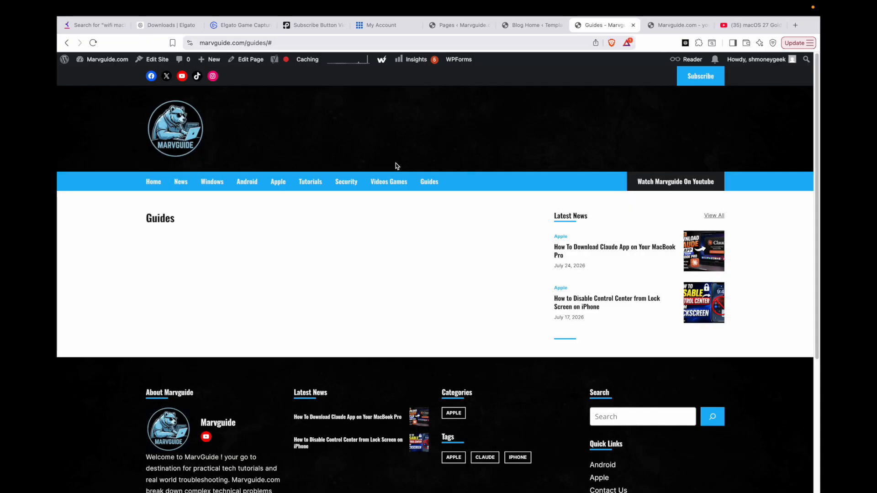
Step: Create a new page titled "Terms and Conditions" and check the title against the live site's footer menu
left_click(457, 30)
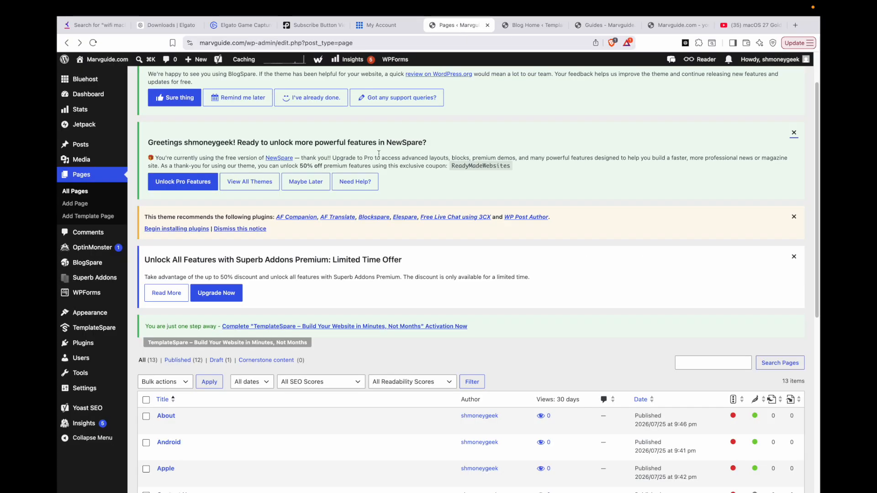
left_click(87, 209)
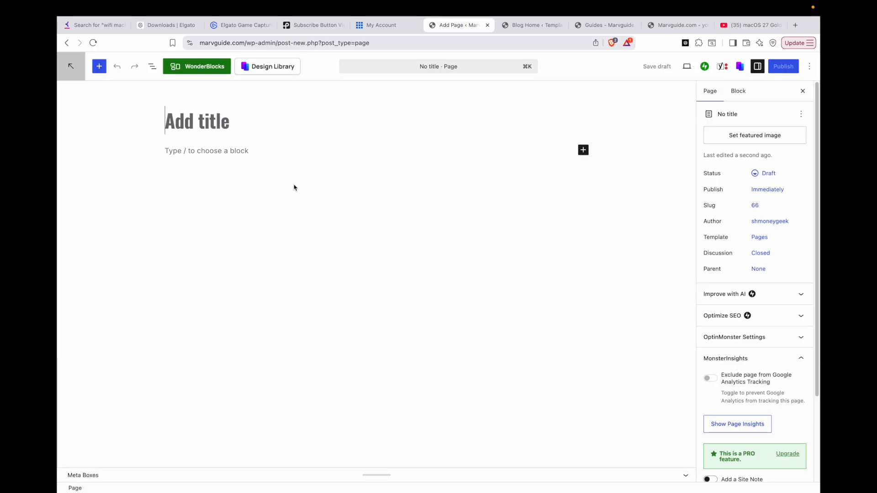
type("Ter")
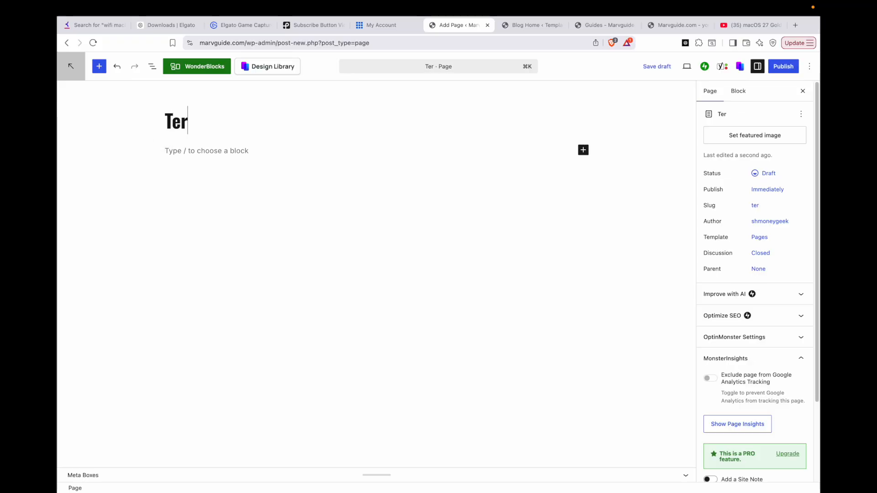
type("ms and")
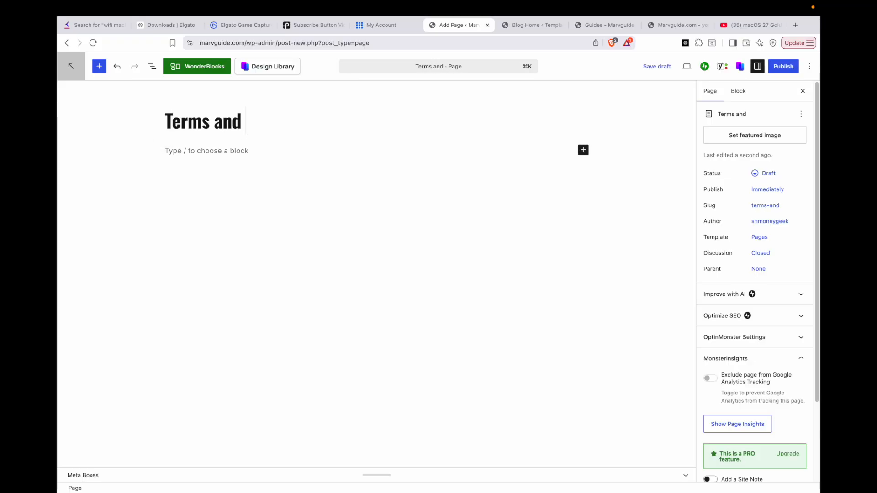
type(" Conditi")
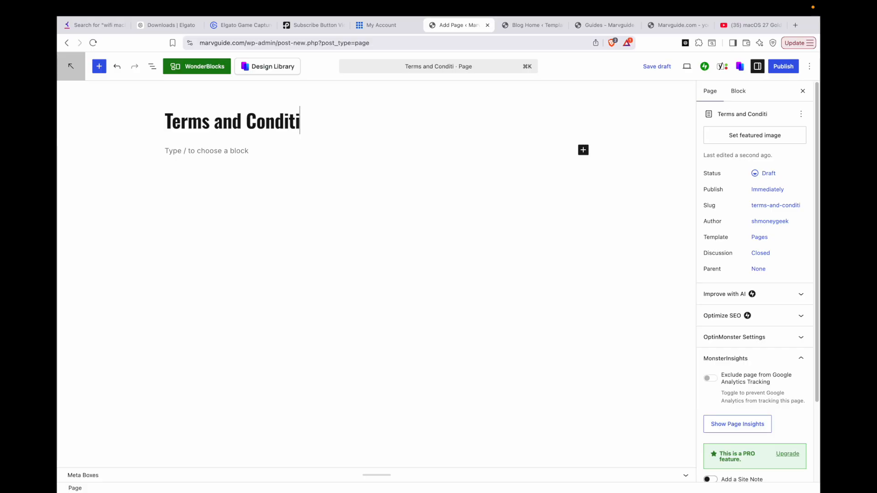
type("ons")
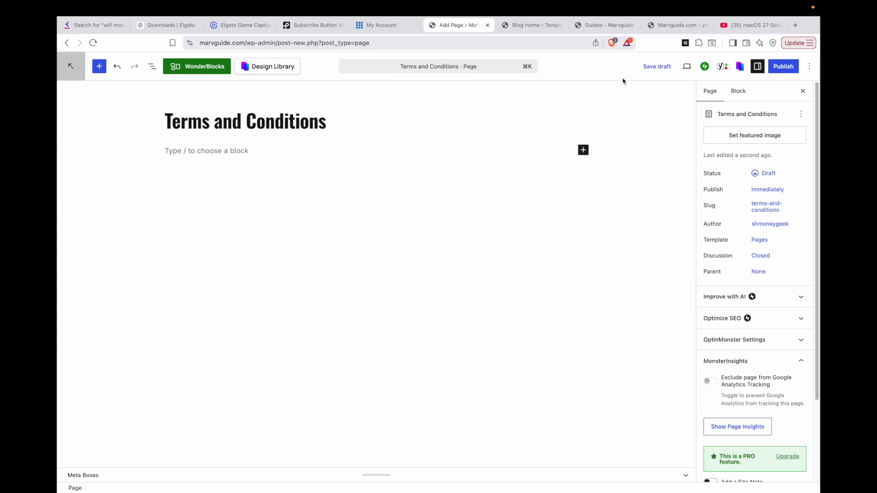
left_click(585, 27)
scroll(378, 268, "down", 1)
scroll(377, 268, "down", 4)
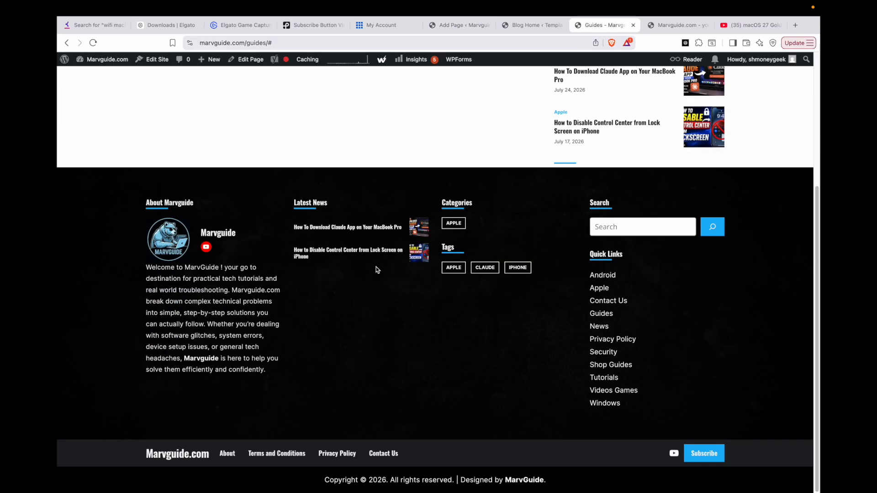
left_click(451, 28)
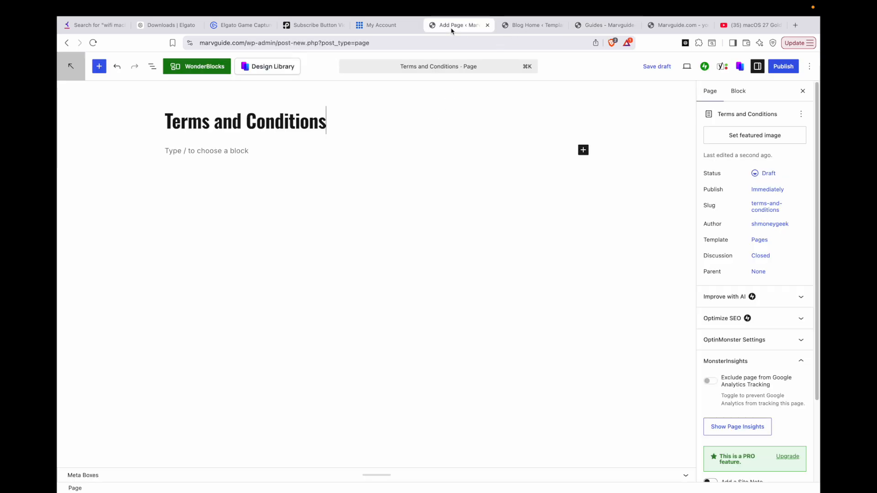
Step: Publish the Terms and Conditions page and copy its page address
left_click(781, 67)
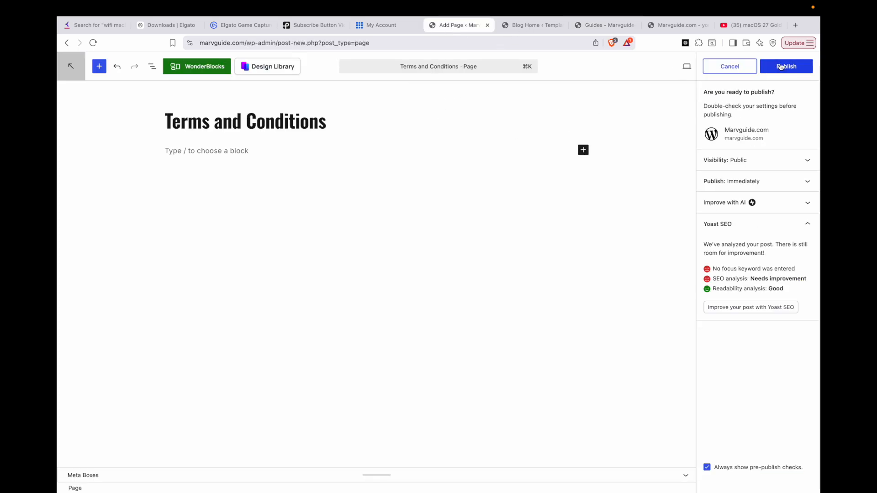
left_click(781, 66)
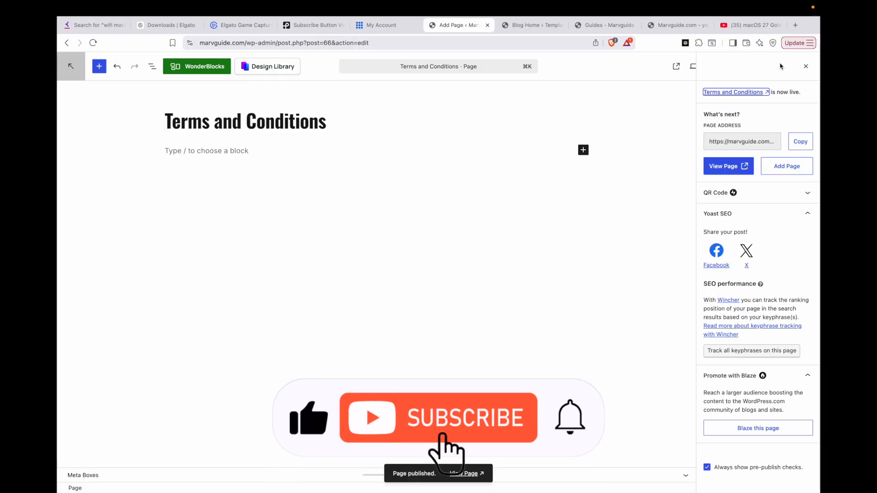
left_click(800, 142)
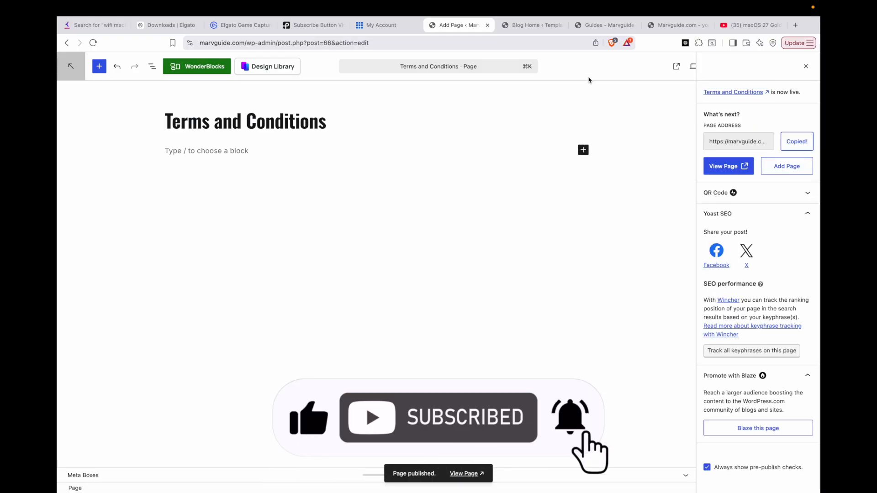
Step: Replace the # address of the footer menu's Terms and Conditions link with the copied page address and apply it
left_click(544, 27)
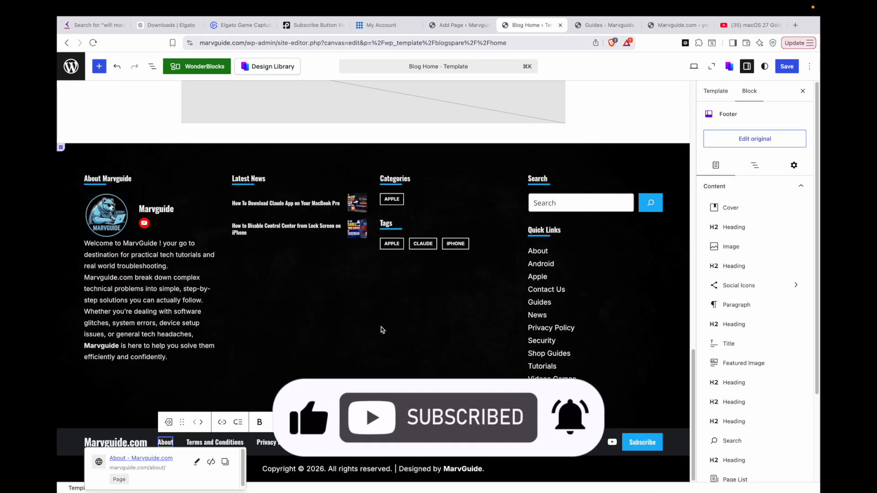
left_click(215, 441)
left_click(246, 462)
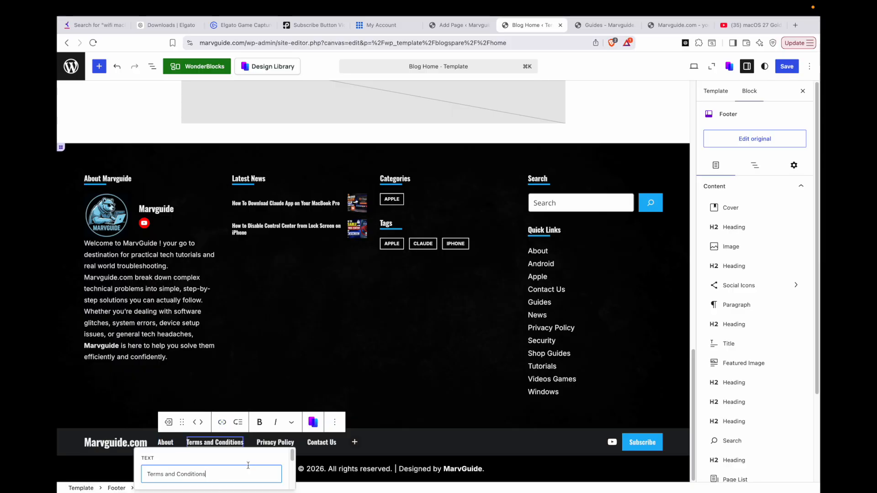
scroll(213, 478, "down", 1)
left_click(178, 483)
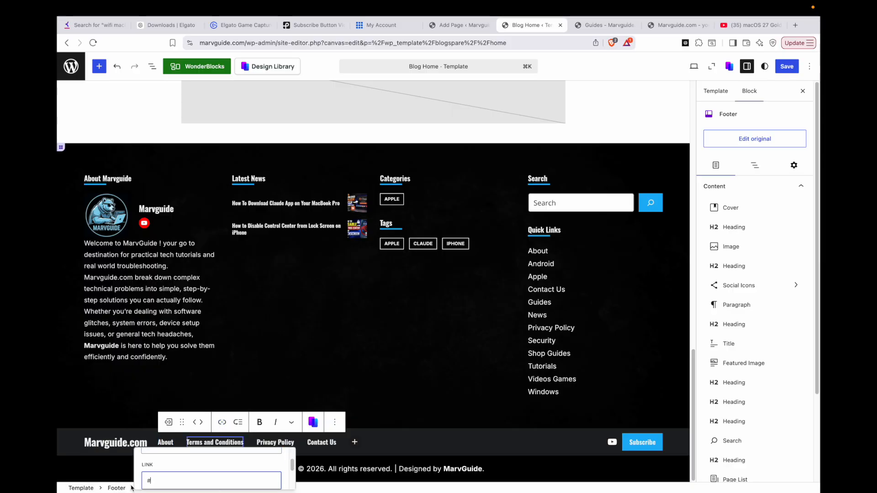
right_click(150, 483)
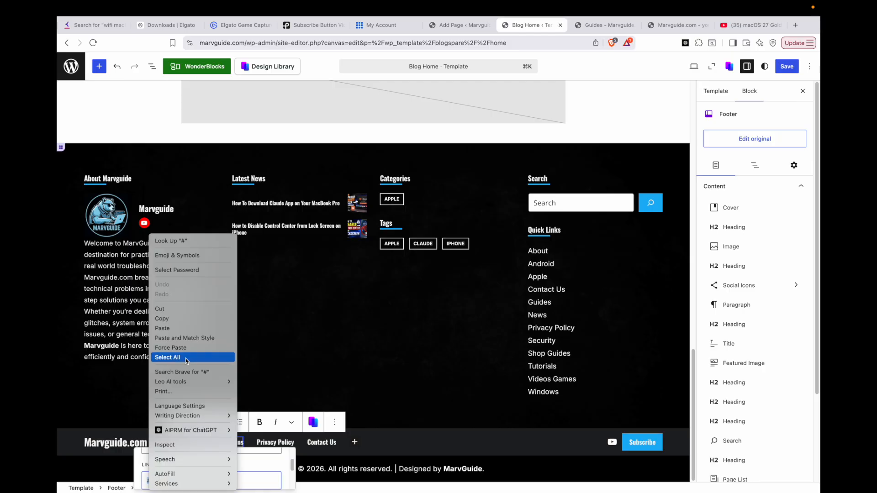
left_click(183, 328)
scroll(229, 472, "down", 2)
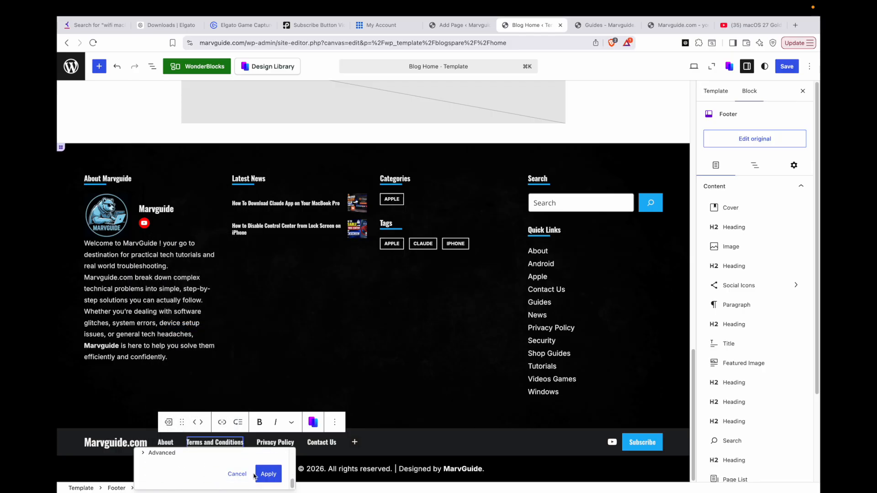
left_click(267, 476)
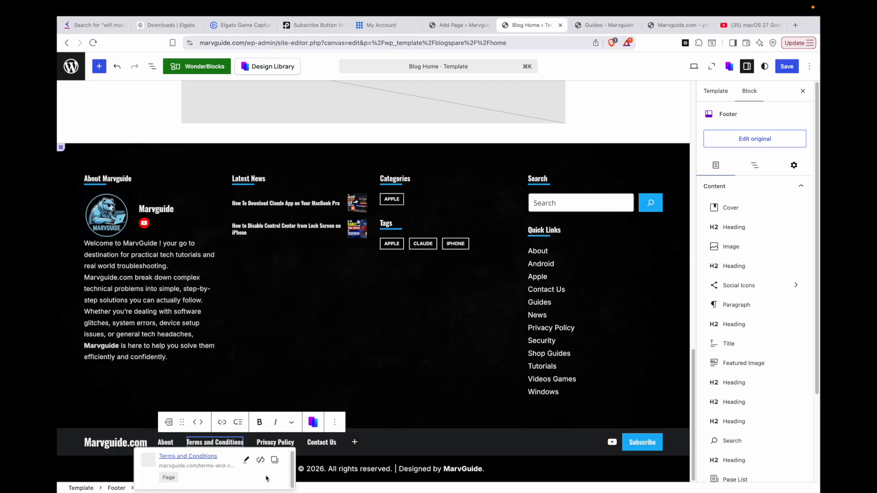
Step: Return to the pages list and create a new page titled "Privacy Policy"
left_click(459, 25)
left_click(69, 43)
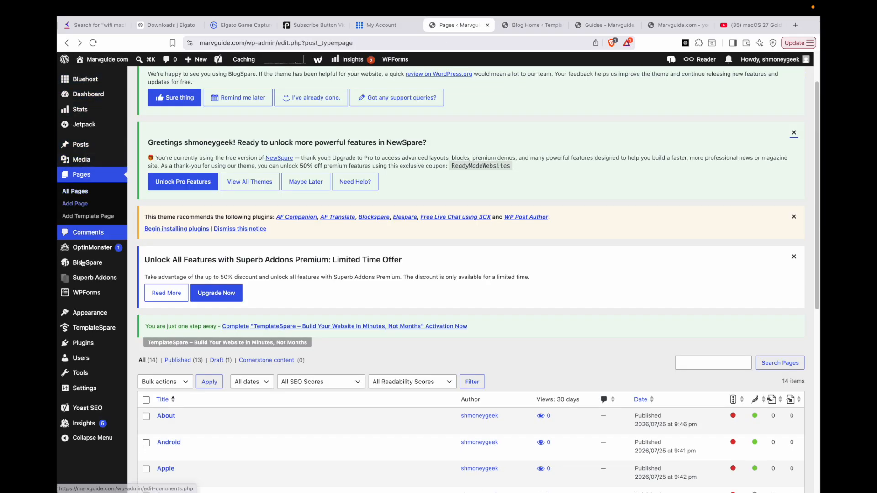
left_click(76, 204)
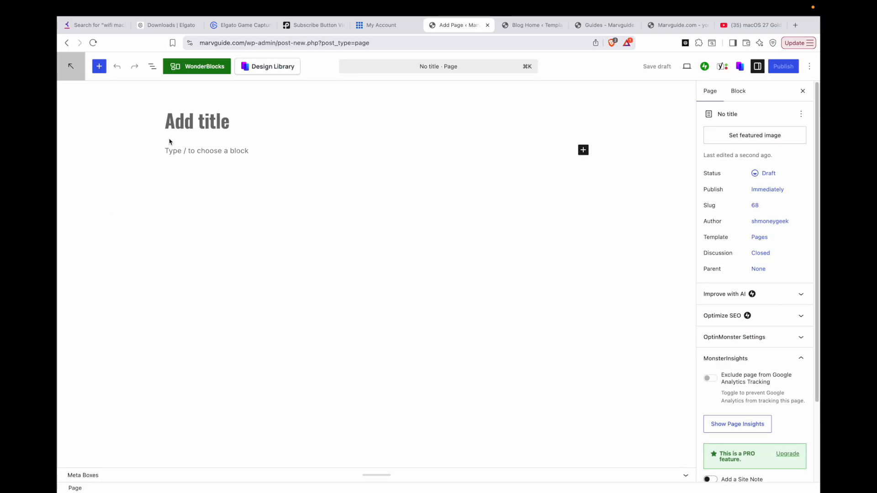
type("Privac")
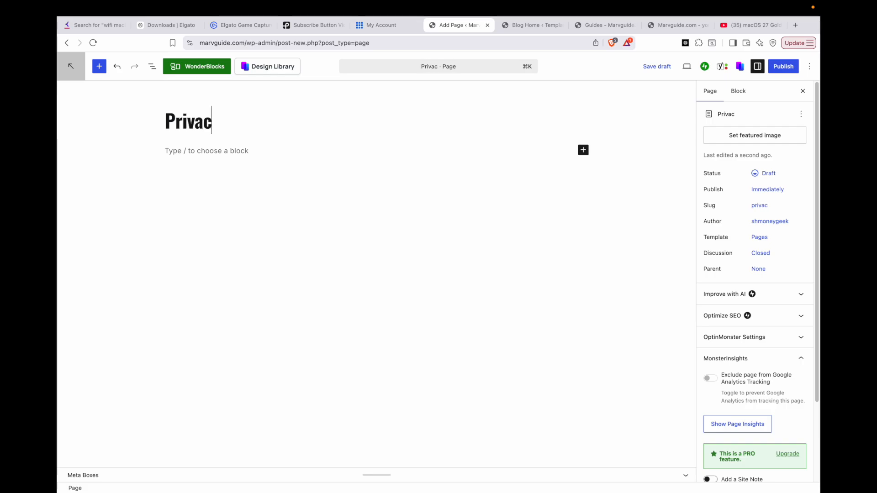
type("y Policy")
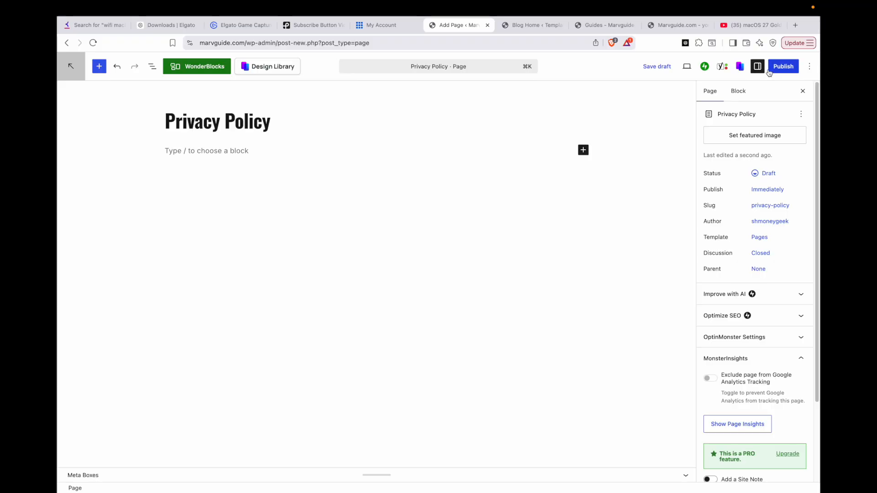
Step: Publish the Privacy Policy page and copy its page address
left_click(792, 69)
left_click(792, 69)
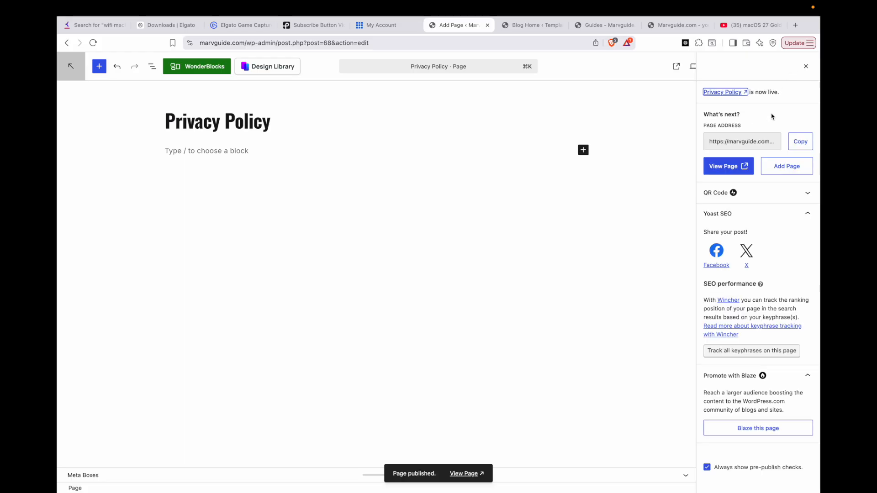
left_click(797, 146)
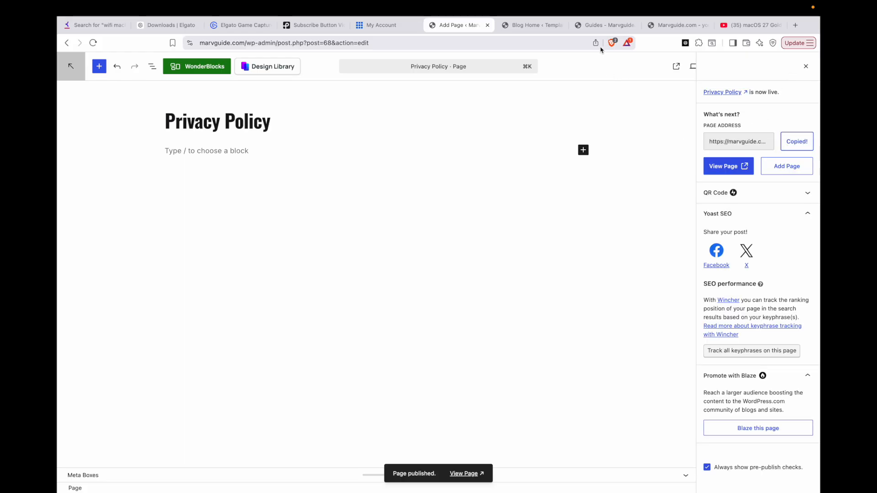
Step: Open the footer menu's Privacy Policy link for editing in the site editor and detach it from its linked page
left_click(604, 26)
left_click(519, 29)
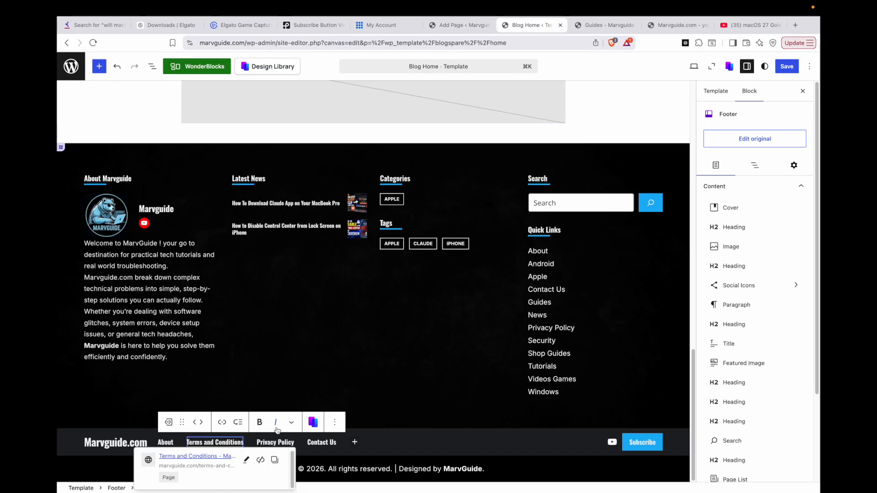
left_click(275, 444)
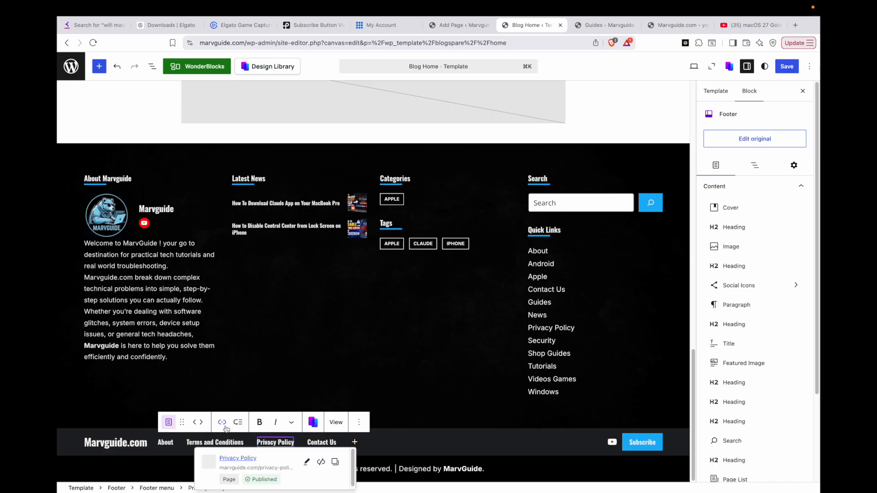
left_click(306, 463)
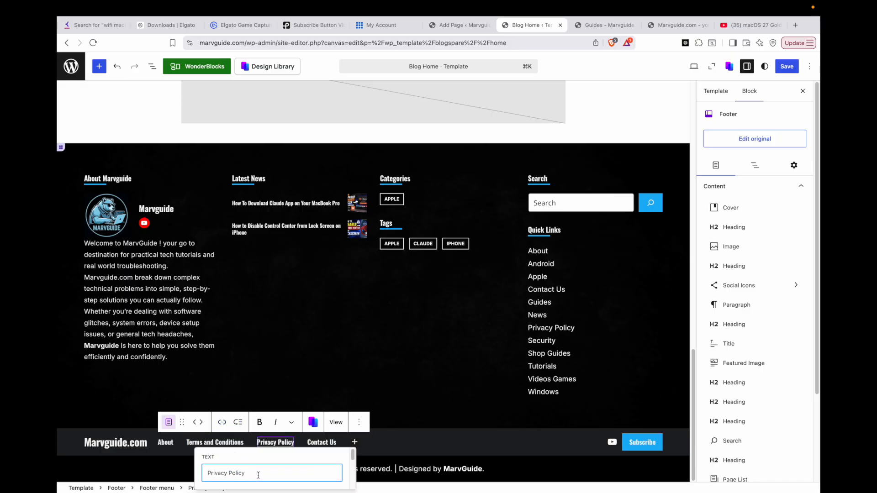
scroll(246, 478, "down", 2)
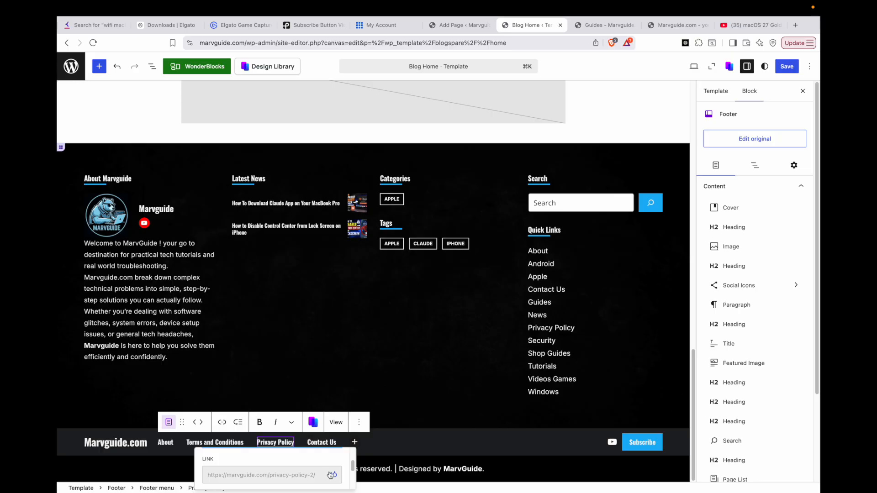
left_click(333, 481)
Step: Paste the copied Privacy Policy page address into the footer menu's Privacy Policy link and apply it
scroll(261, 477, "down", 3)
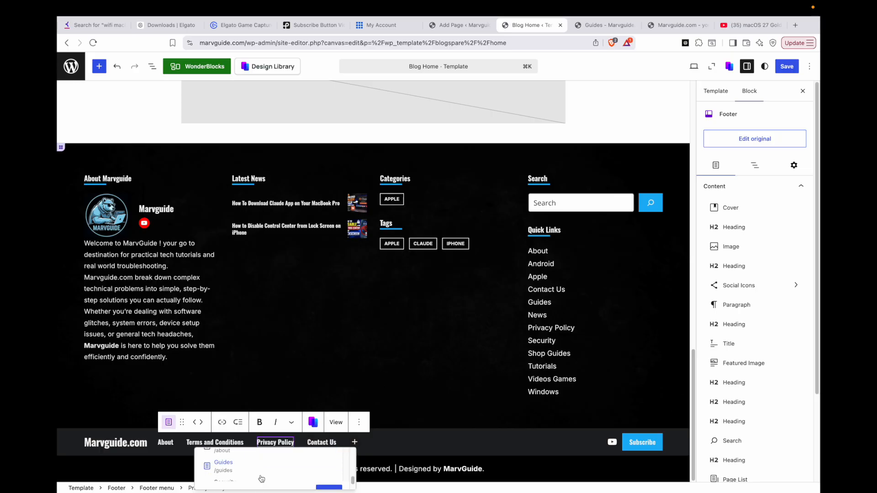
scroll(260, 478, "up", 1)
scroll(254, 478, "up", 3)
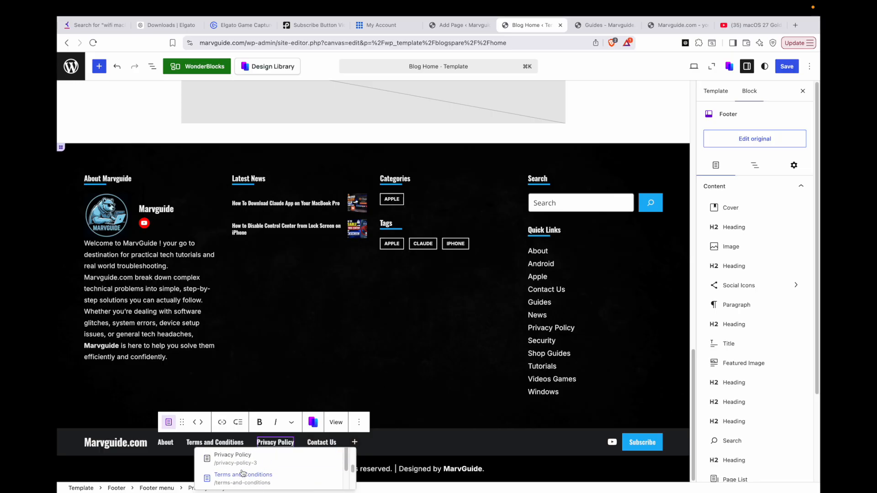
right_click(240, 469)
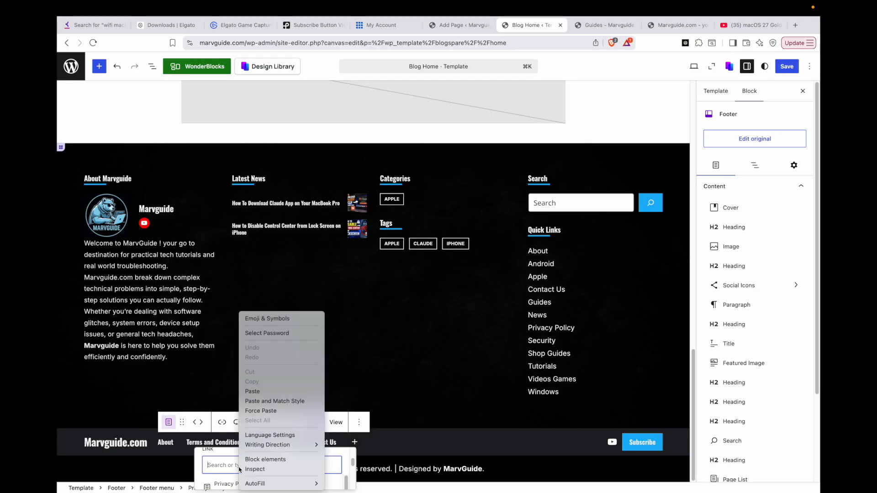
left_click(268, 392)
scroll(325, 469, "down", 2)
scroll(326, 471, "up", 1)
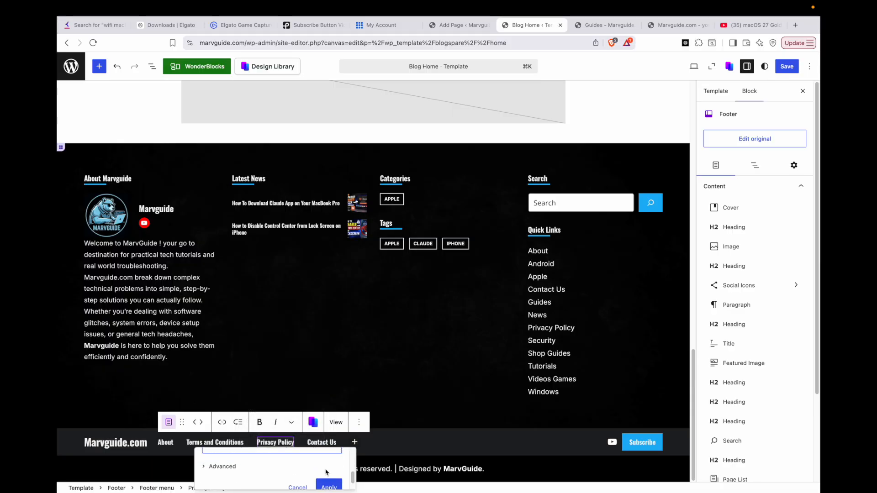
scroll(325, 472, "down", 1)
left_click(325, 472)
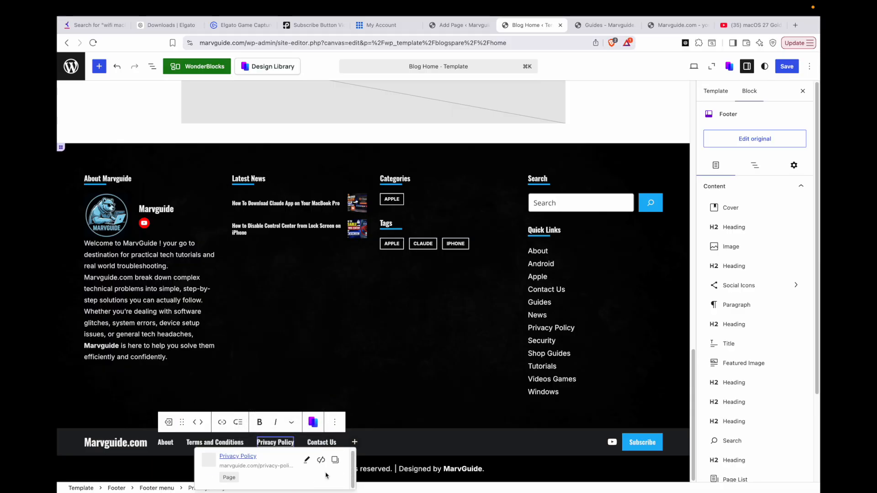
left_click(396, 405)
Step: Test the Privacy Policy and Contact Us links in the live site's footer menu
left_click(320, 443)
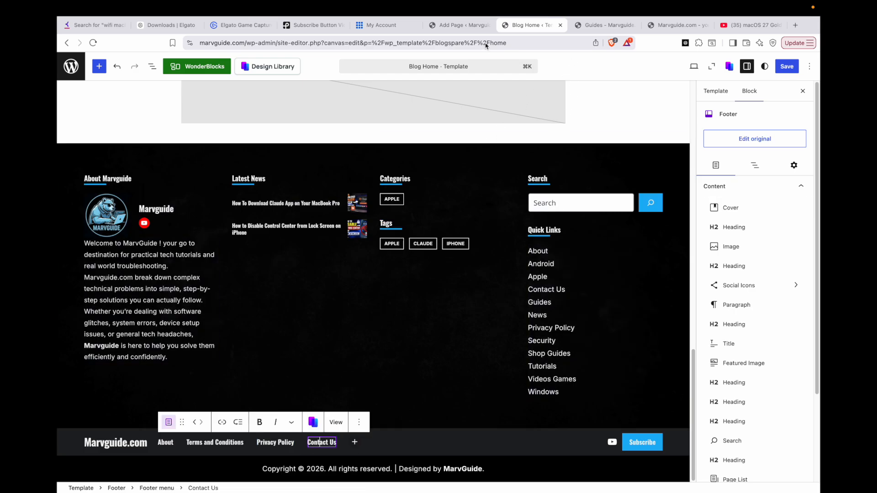
left_click(666, 25)
scroll(380, 339, "down", 15)
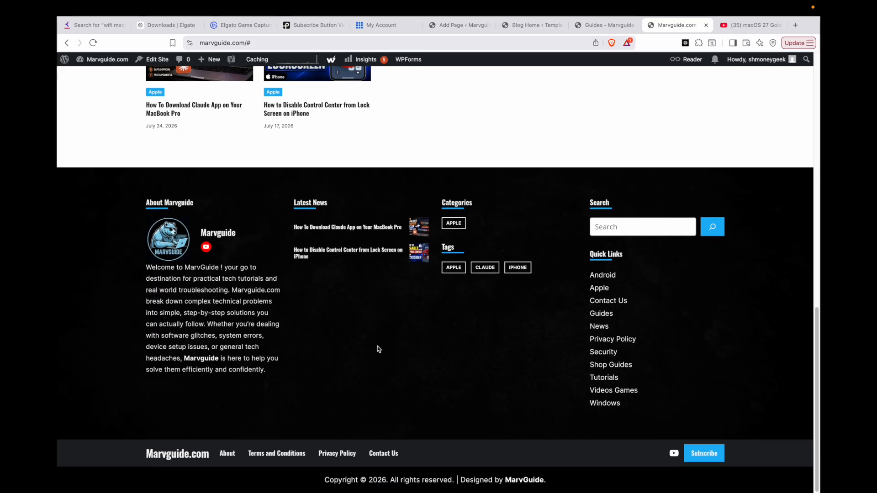
left_click(331, 452)
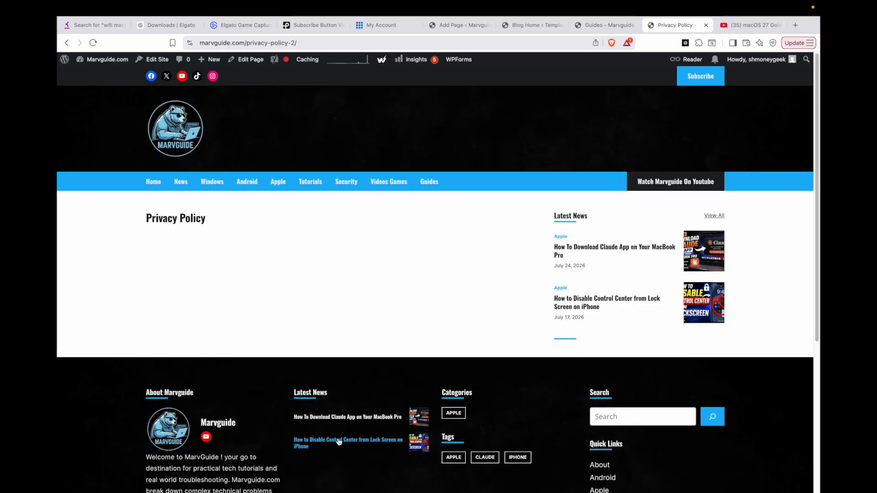
scroll(340, 441, "down", 10)
left_click(384, 454)
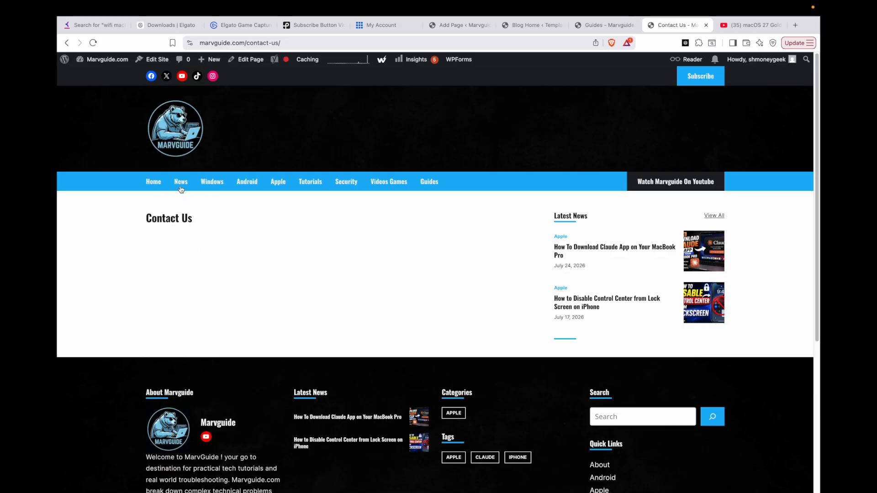
Step: Leave the Privacy Policy page editor for the pages list, view the live site's home page, and return to the list
left_click(457, 25)
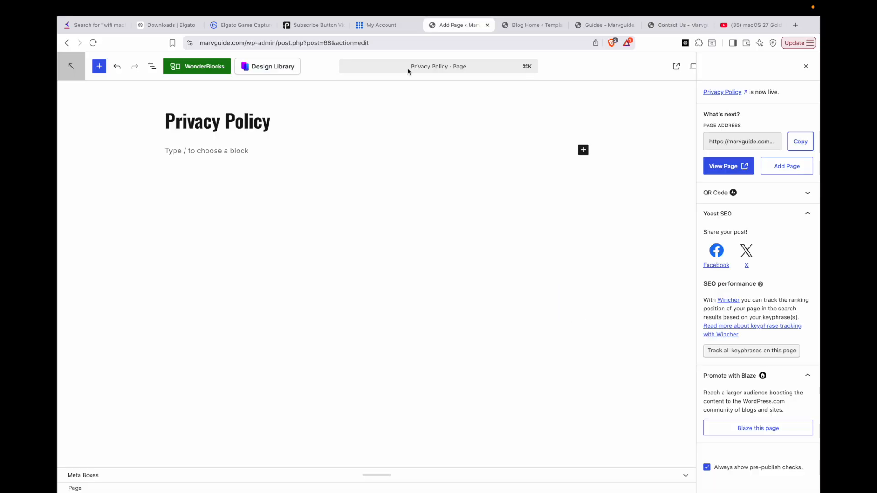
left_click(67, 43)
left_click(592, 26)
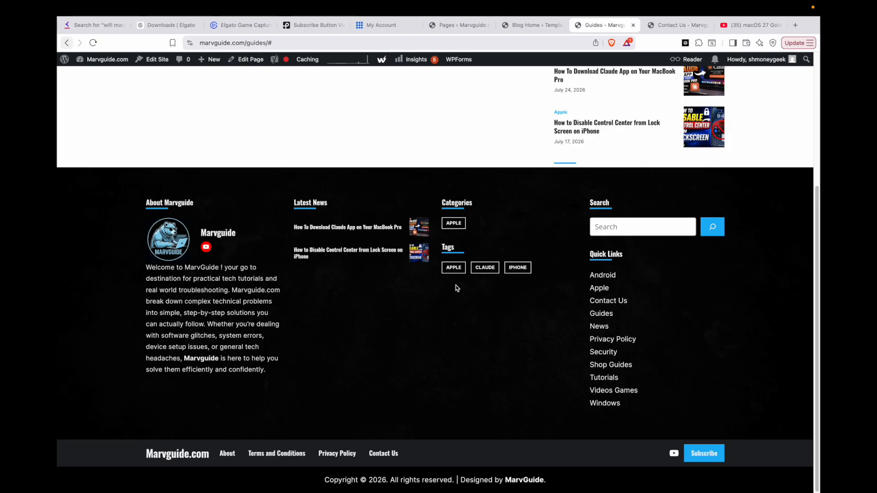
scroll(457, 288, "up", 5)
left_click(154, 183)
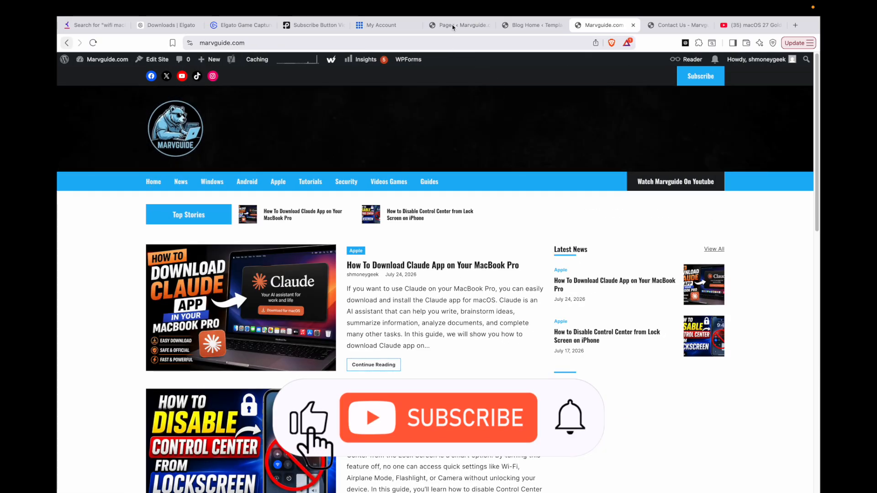
left_click(453, 26)
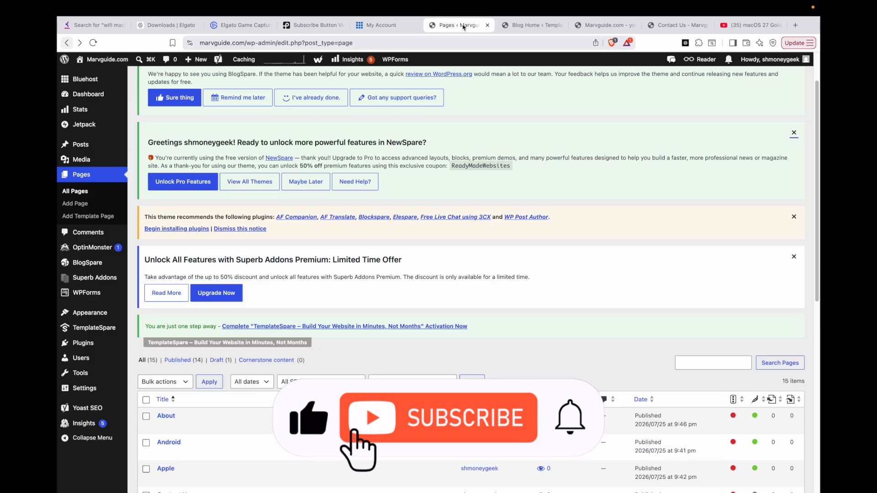